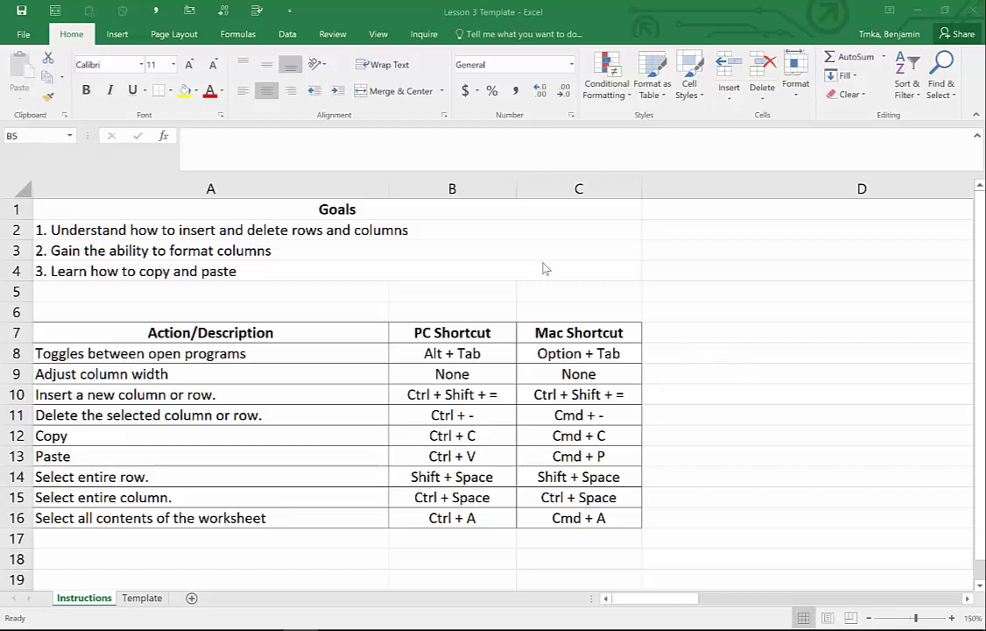
# - Step down through the three lesson goals and the shortcut list on the Instructions sheet
pyautogui.click(445, 227)
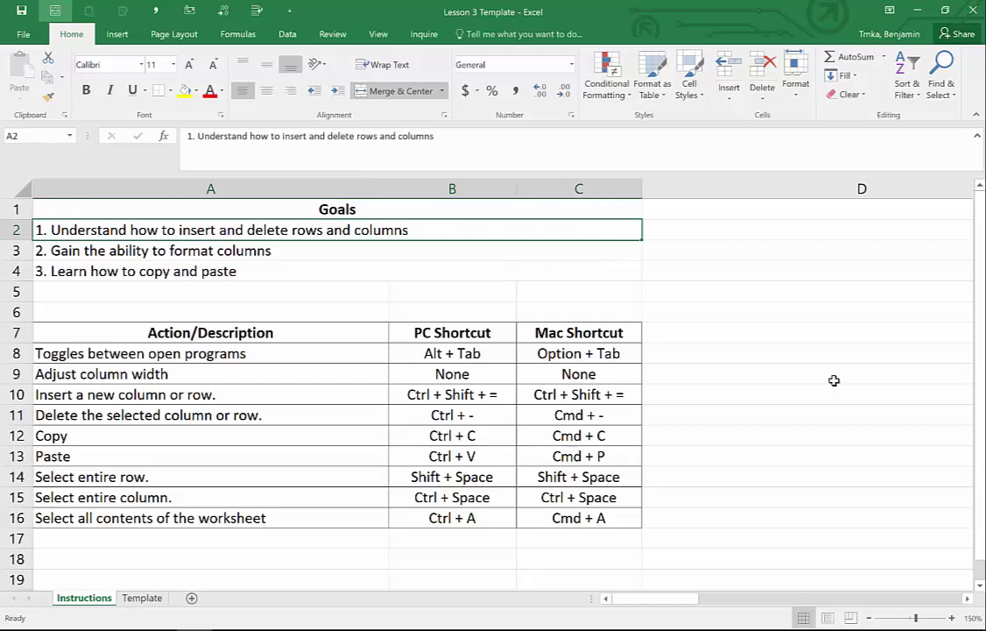
pyautogui.press('Down')
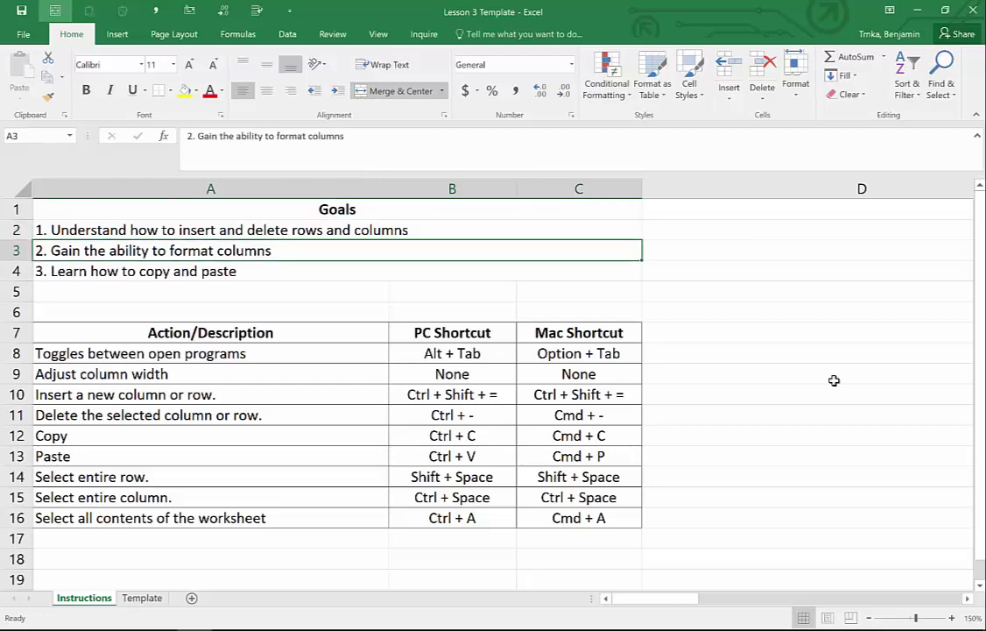
pyautogui.press('Down')
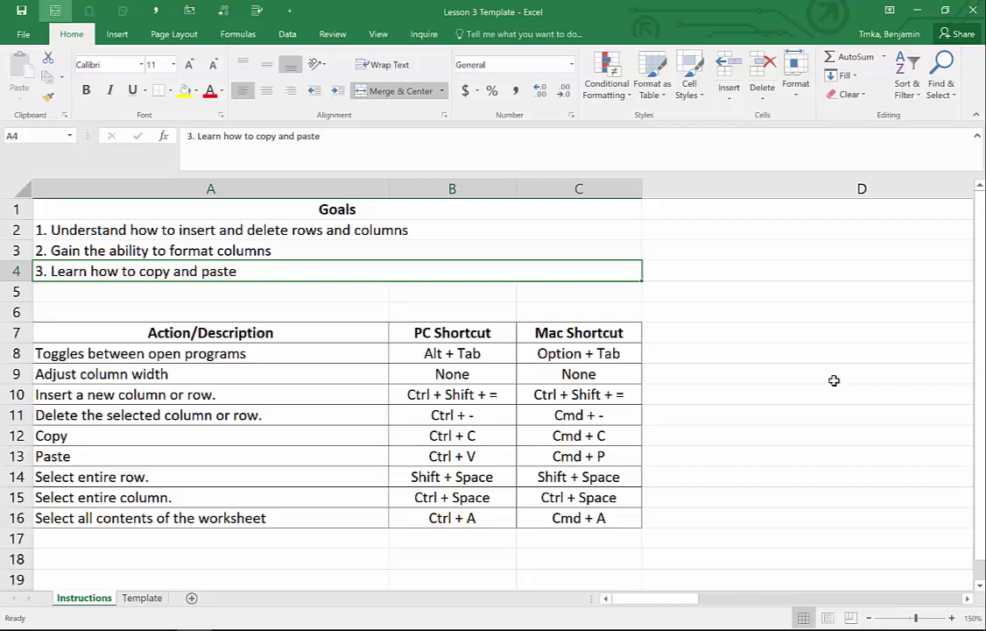
pyautogui.press('Down')
pyautogui.press('Down')
pyautogui.press('Down')
pyautogui.press('Down')
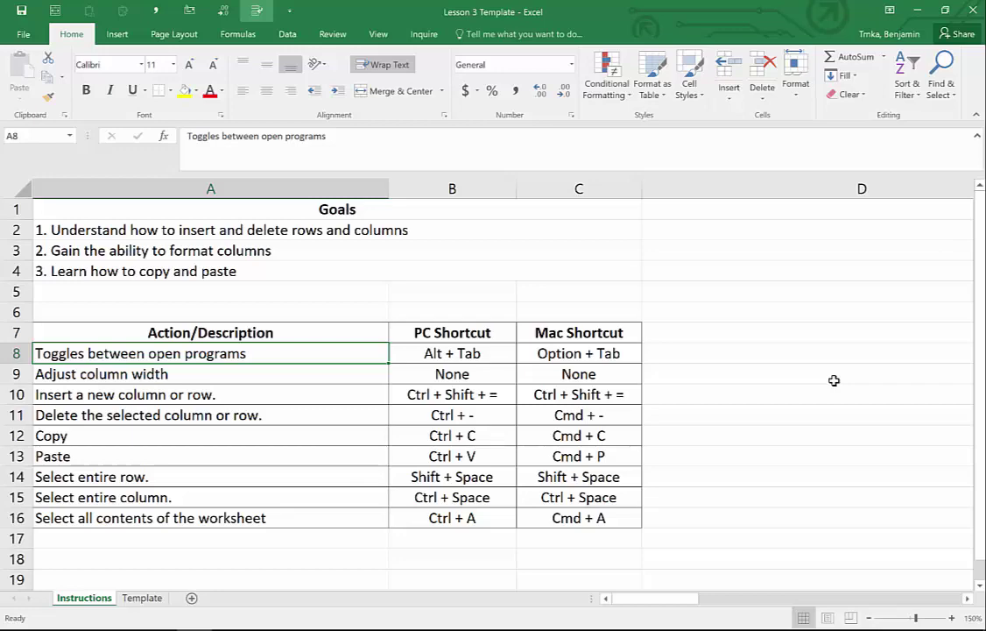
pyautogui.press('Down')
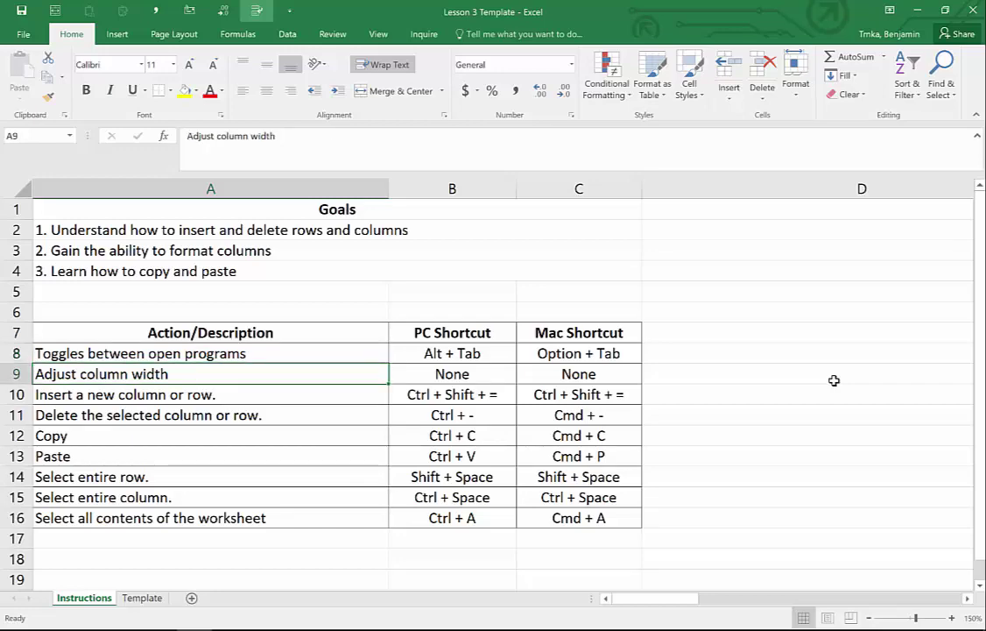
pyautogui.press('Down')
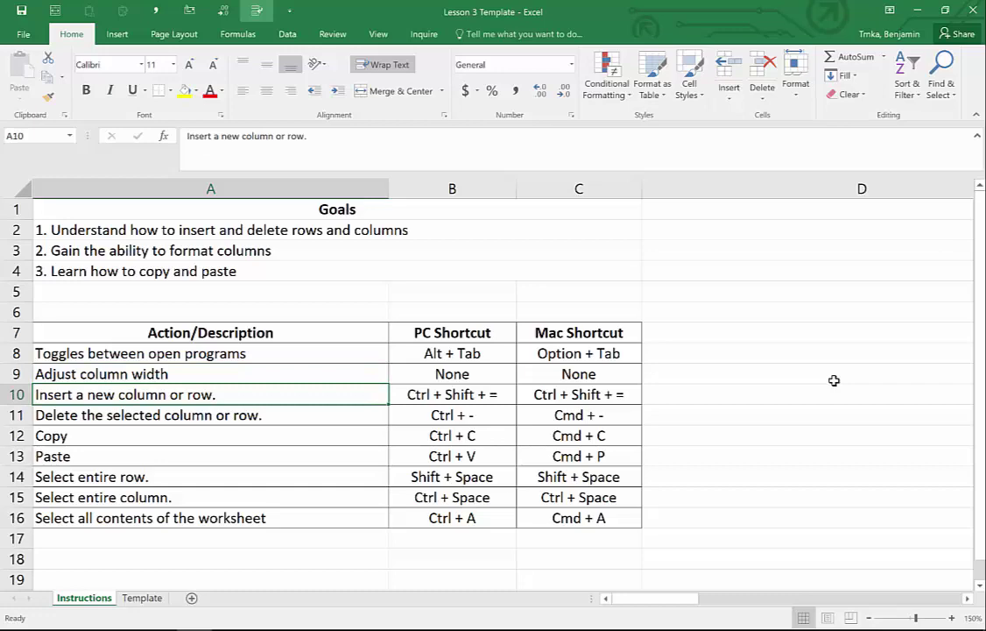
pyautogui.press('Down')
pyautogui.press('Down')
pyautogui.press('Down')
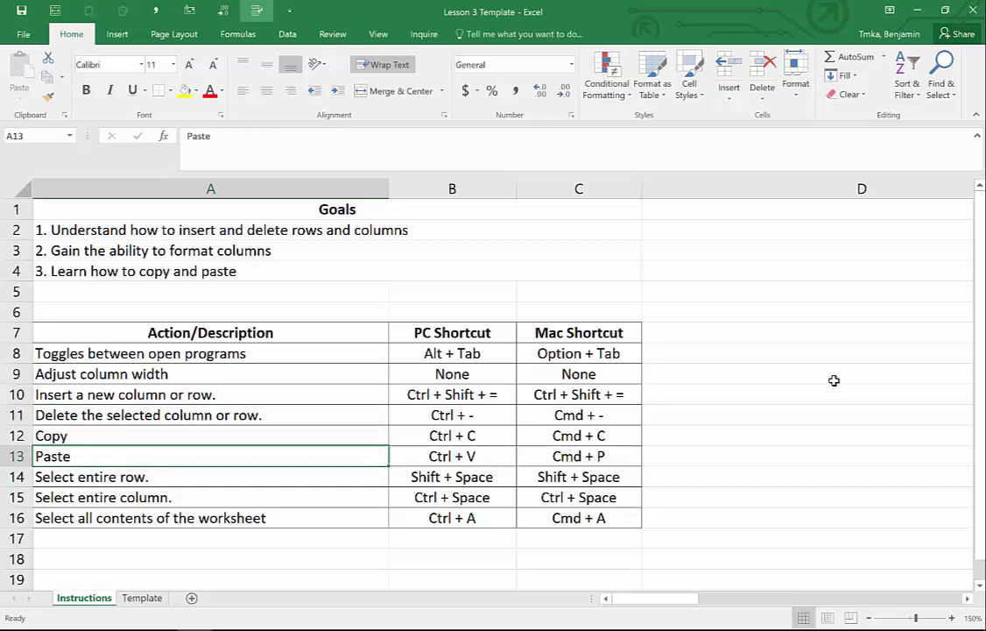
pyautogui.press('Down')
pyautogui.press('Down')
pyautogui.press('Down')
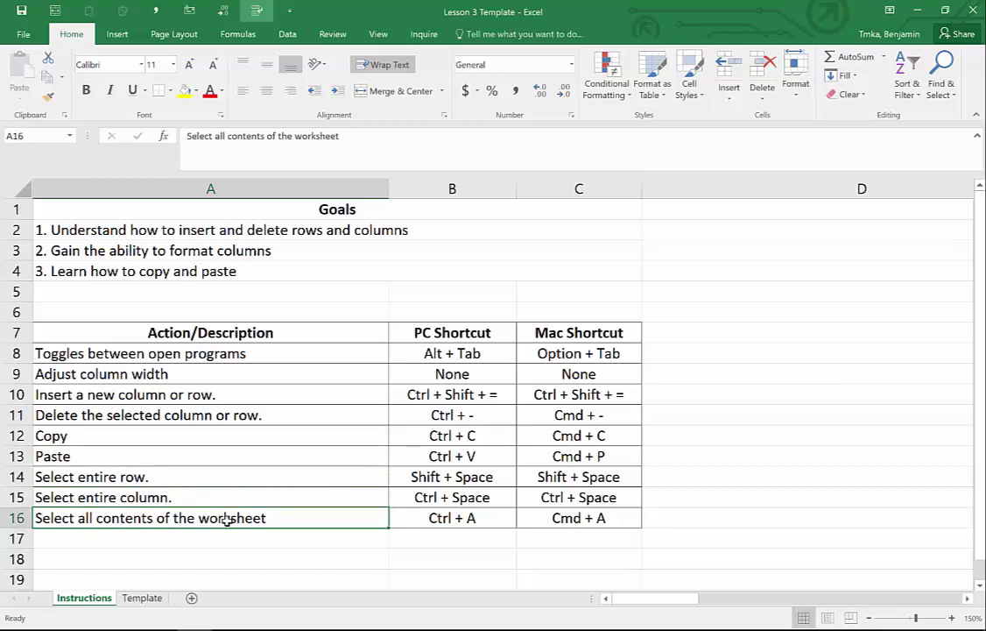
pyautogui.click(140, 600)
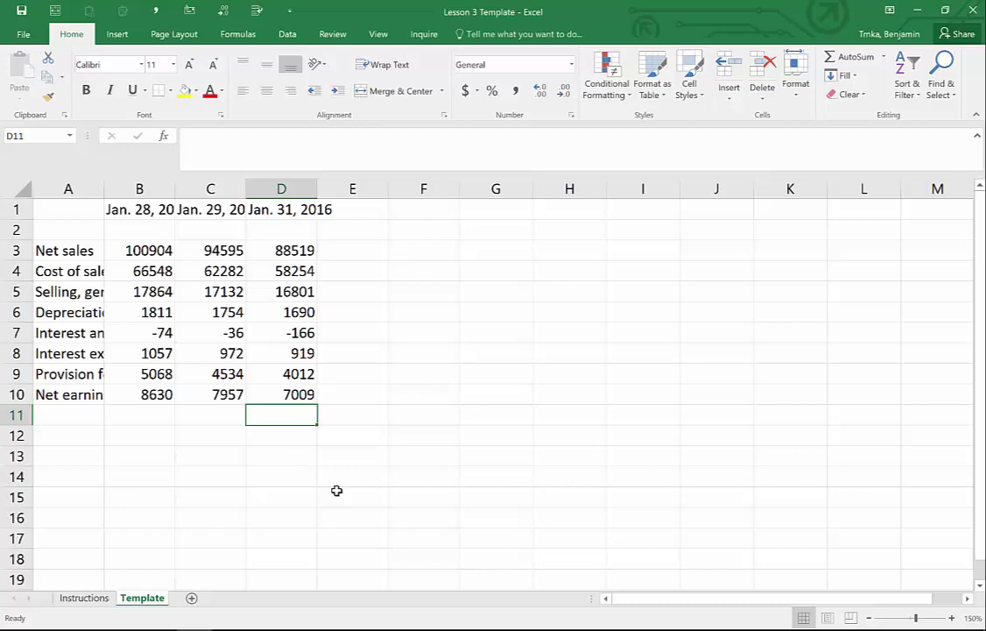
# - Compare the workbook against the Chrome page showing Home Depot's SEC consolidated statements of earnings
pyautogui.hotkey('alt', 'Tab')
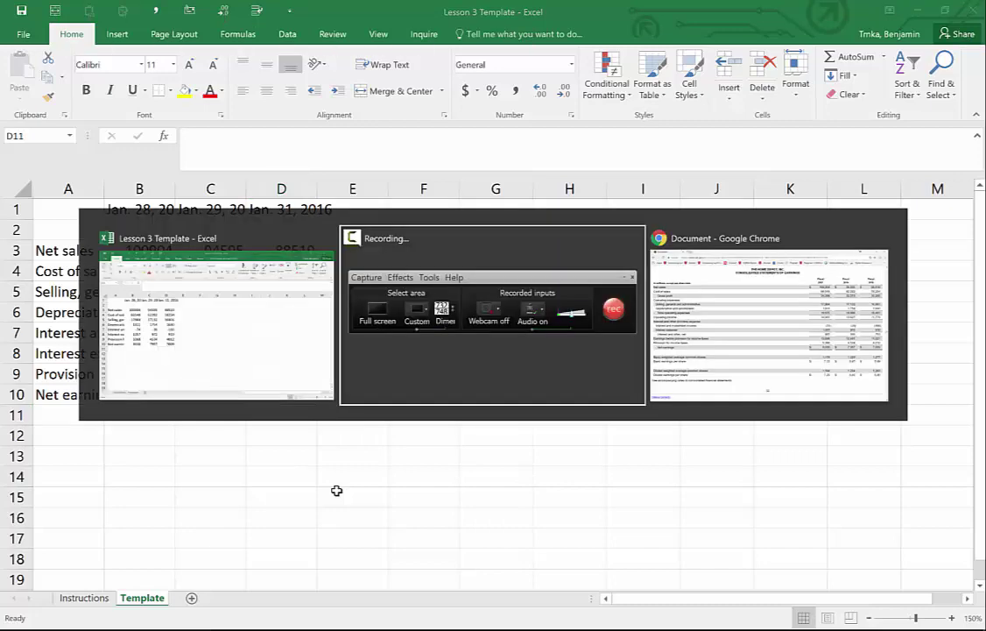
pyautogui.hotkey('alt', 'Tab')
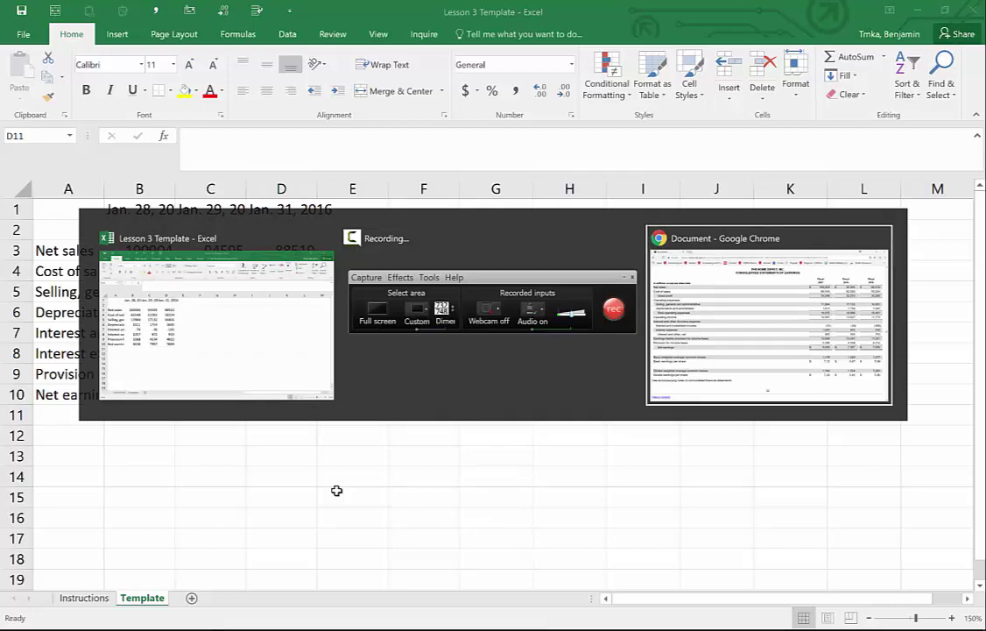
pyautogui.hotkey('alt', 'Tab')
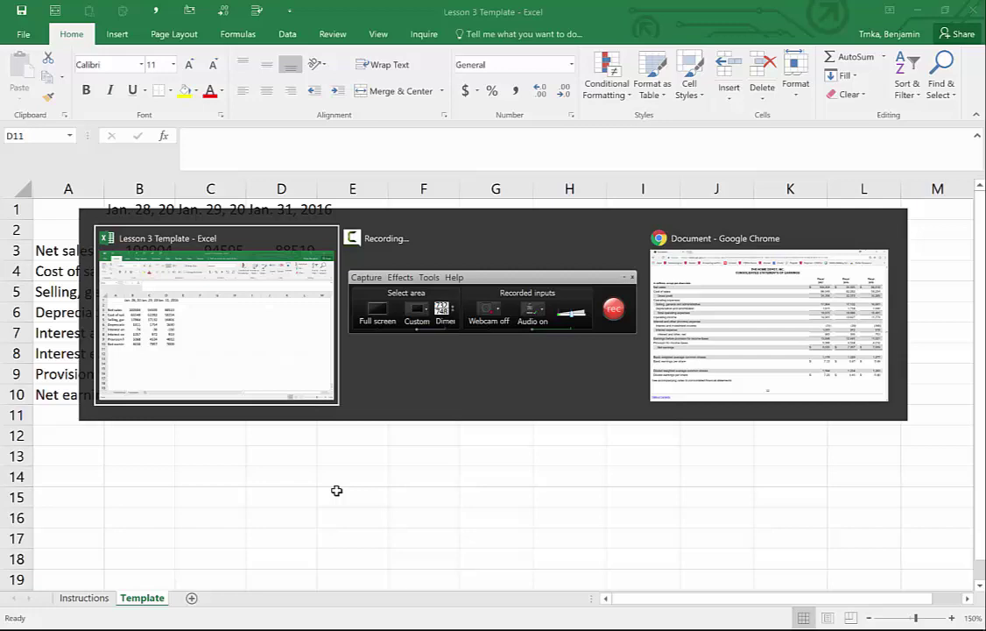
pyautogui.hotkey('alt', 'Tab')
pyautogui.hotkey('alt', 'Tab')
pyautogui.hotkey('alt', 'Tab')
pyautogui.hotkey('alt', 'Tab')
pyautogui.hotkey('alt', 'Tab')
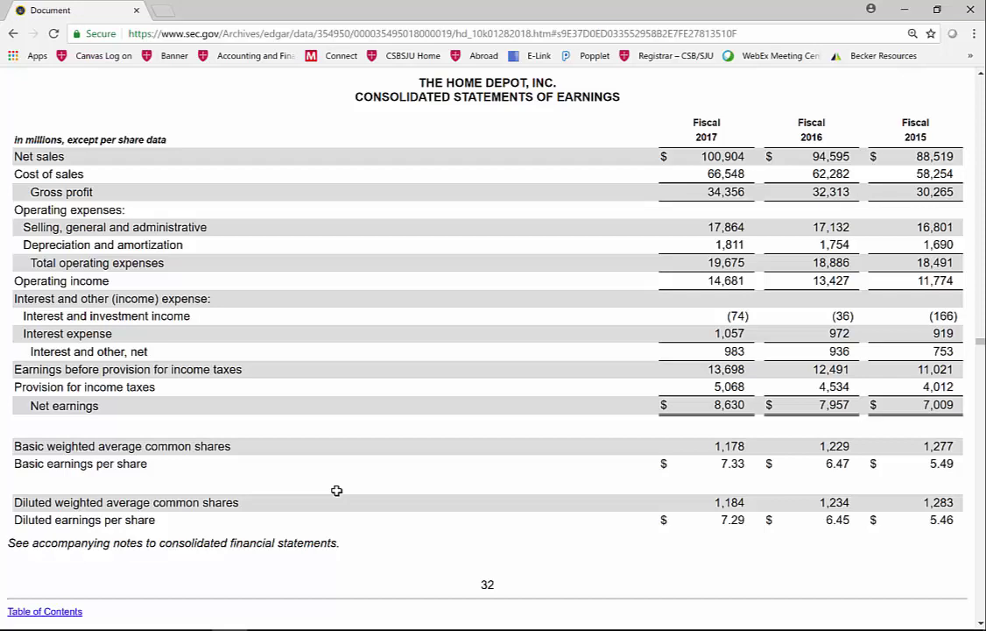
pyautogui.hotkey('alt', 'Tab')
pyautogui.hotkey('alt', 'Tab')
pyautogui.hotkey('alt', 'Tab')
pyautogui.hotkey('alt', 'Tab')
pyautogui.hotkey('alt', 'Tab')
pyautogui.hotkey('alt', 'Tab')
pyautogui.hotkey('alt', 'Tab')
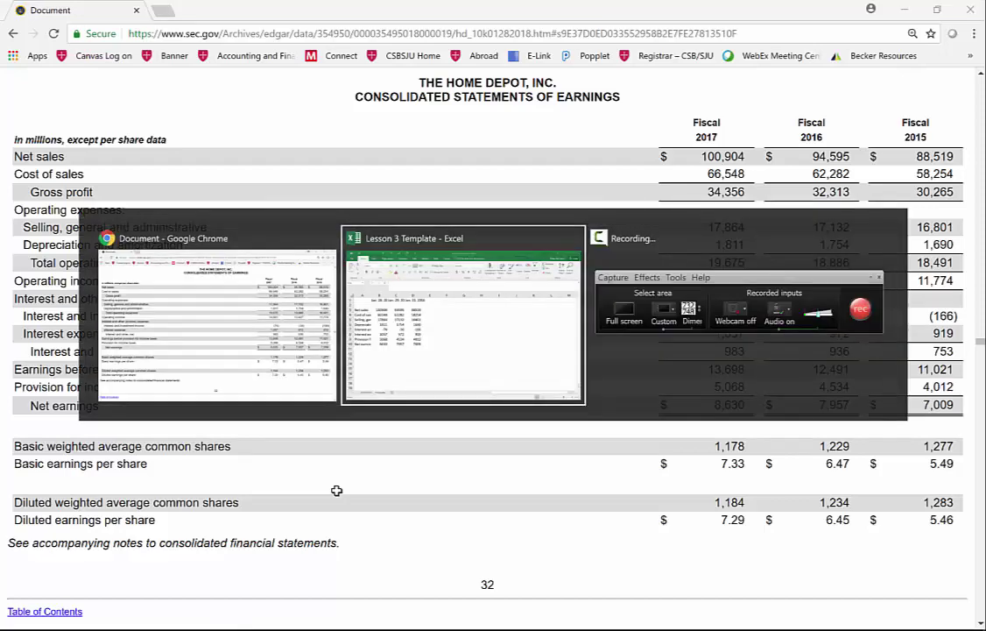
pyautogui.hotkey('alt', 'Tab')
pyautogui.hotkey('alt', 'Tab')
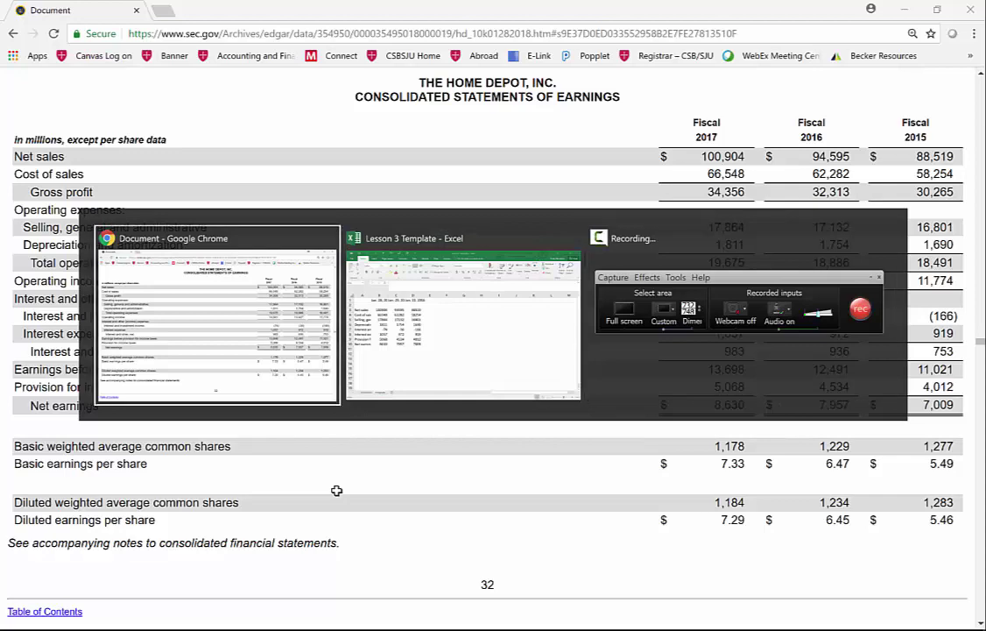
pyautogui.hotkey('alt', 'Tab')
pyautogui.hotkey('alt', 'Tab')
pyautogui.hotkey('alt', 'Tab')
pyautogui.hotkey('alt', 'Tab')
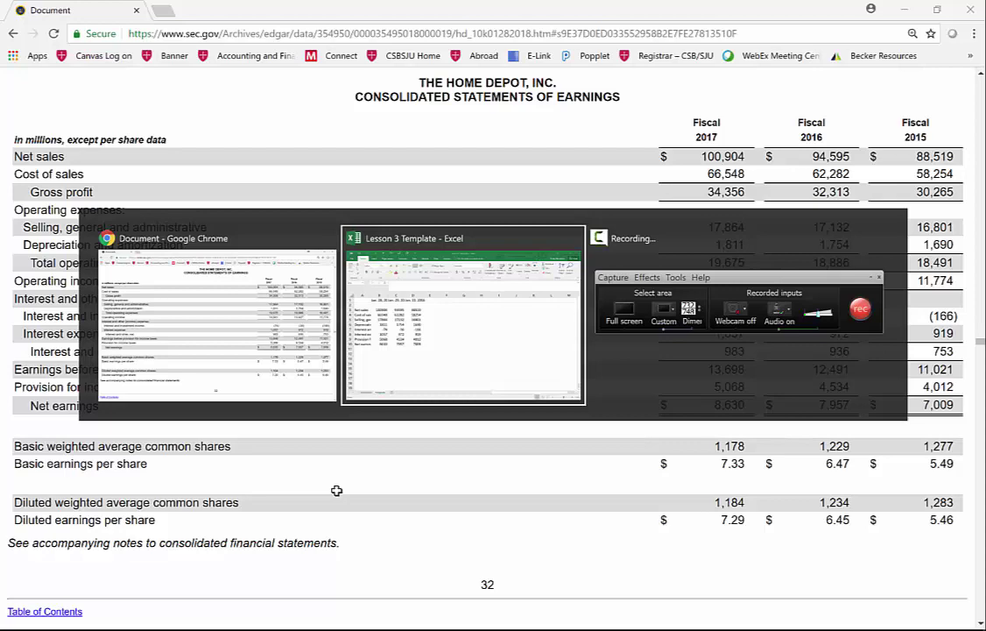
pyautogui.hotkey('alt', 'shift', 'Tab')
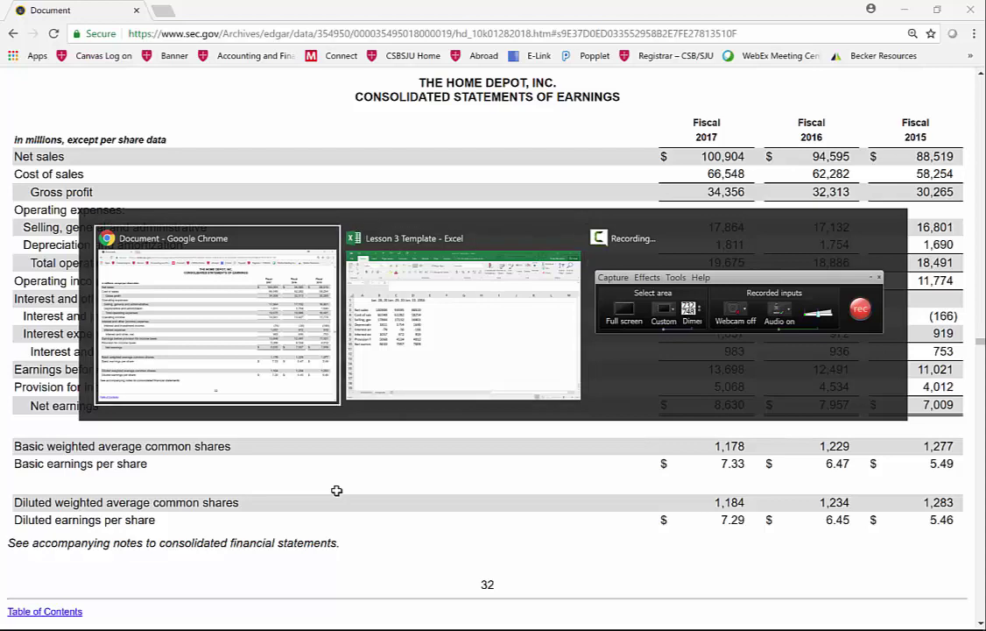
pyautogui.hotkey('alt', 'Tab')
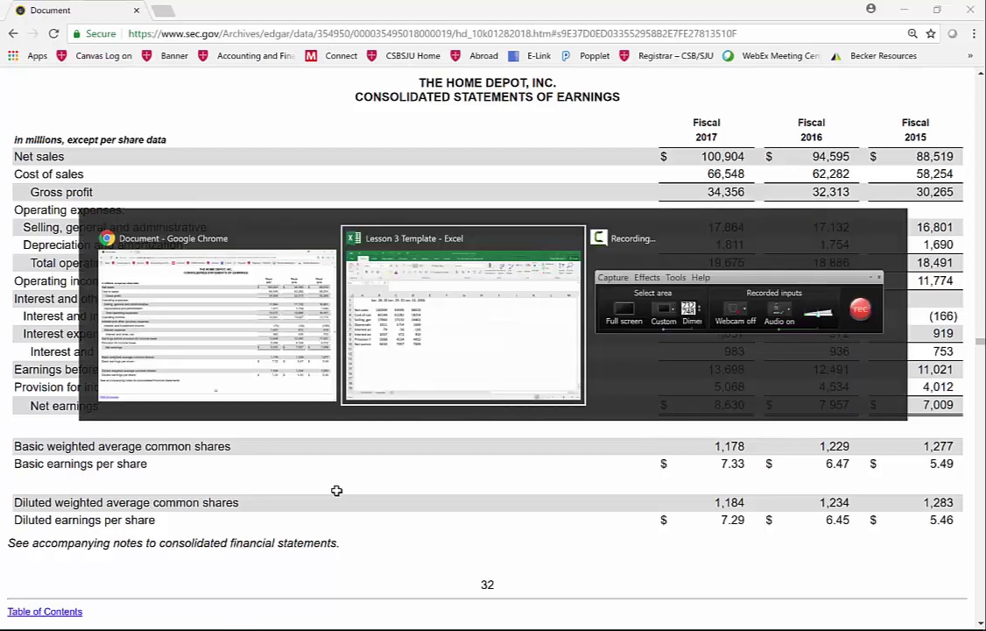
pyautogui.hotkey('alt', 'Tab')
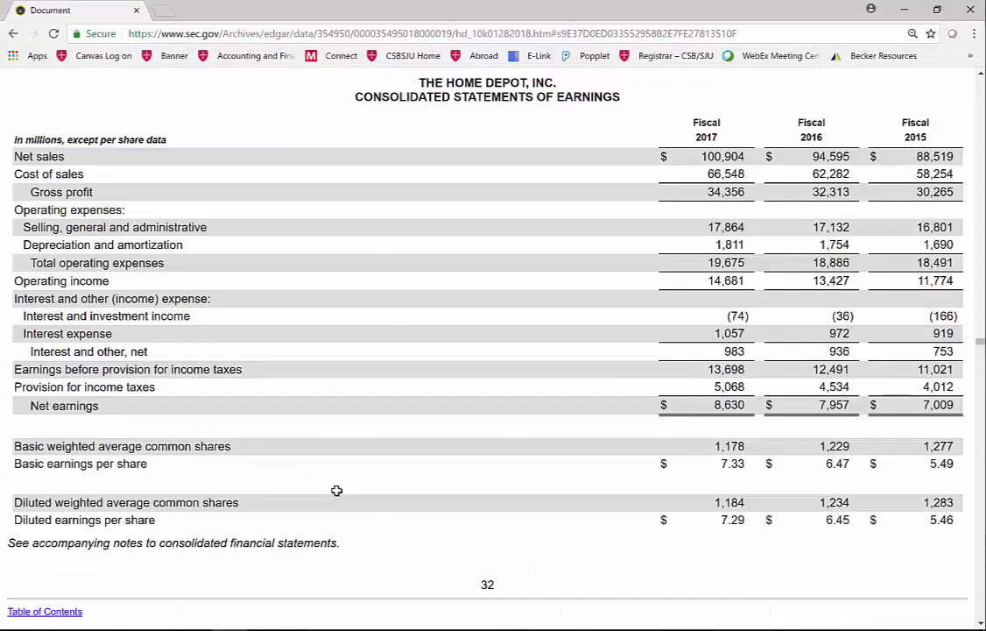
pyautogui.hotkey('alt', 'Tab')
pyautogui.hotkey('alt', 'Tab')
pyautogui.hotkey('alt', 'Tab')
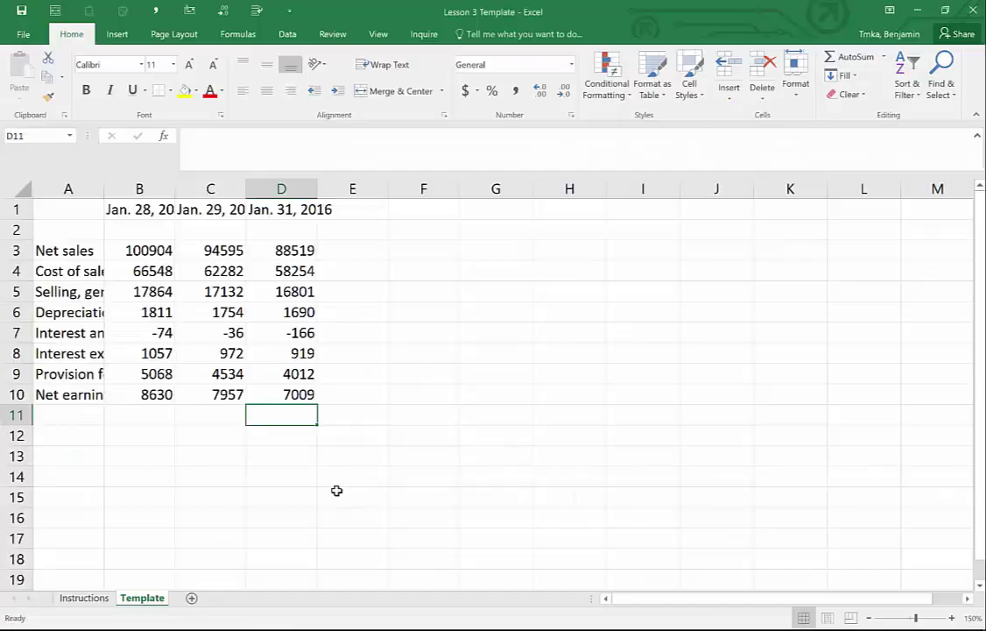
pyautogui.hotkey('alt', 'Tab')
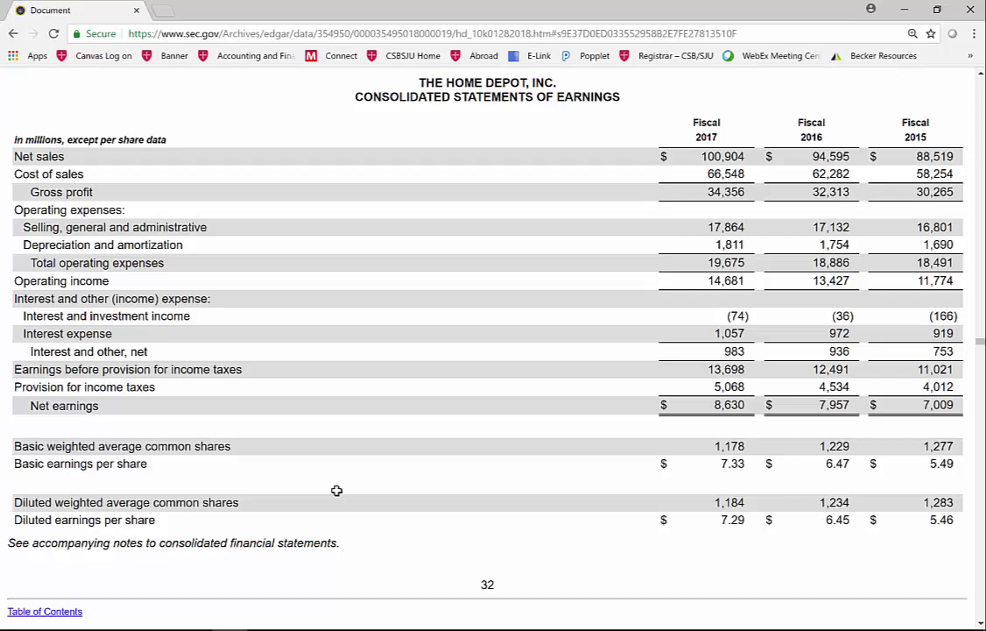
# - Back in Excel, review the Net sales and Cost of sales labels in column A, leaving them unchanged
pyautogui.hotkey('alt', 'Tab')
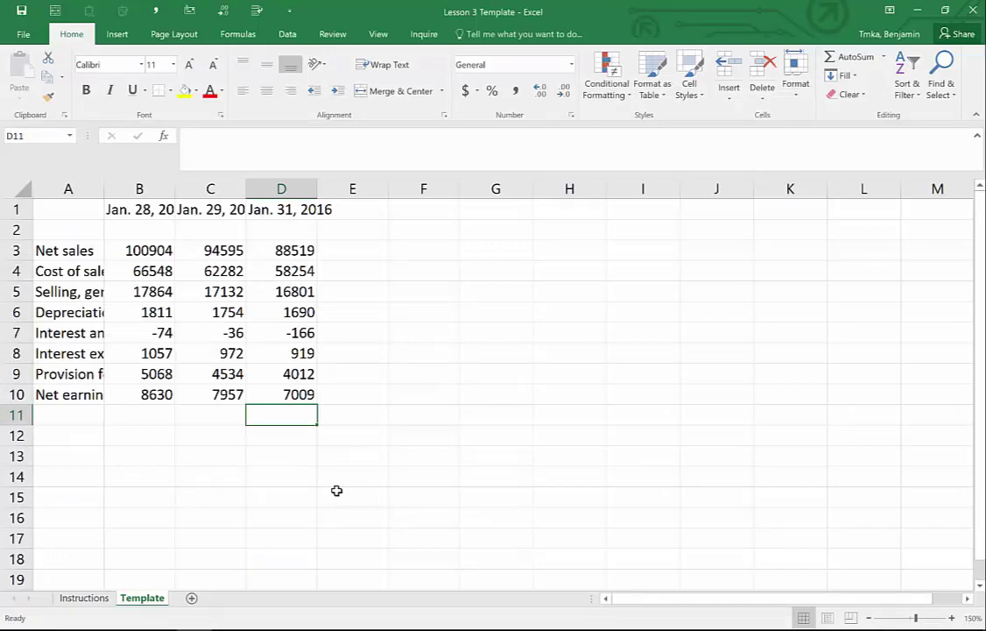
pyautogui.press('Up')
pyautogui.press('Left')
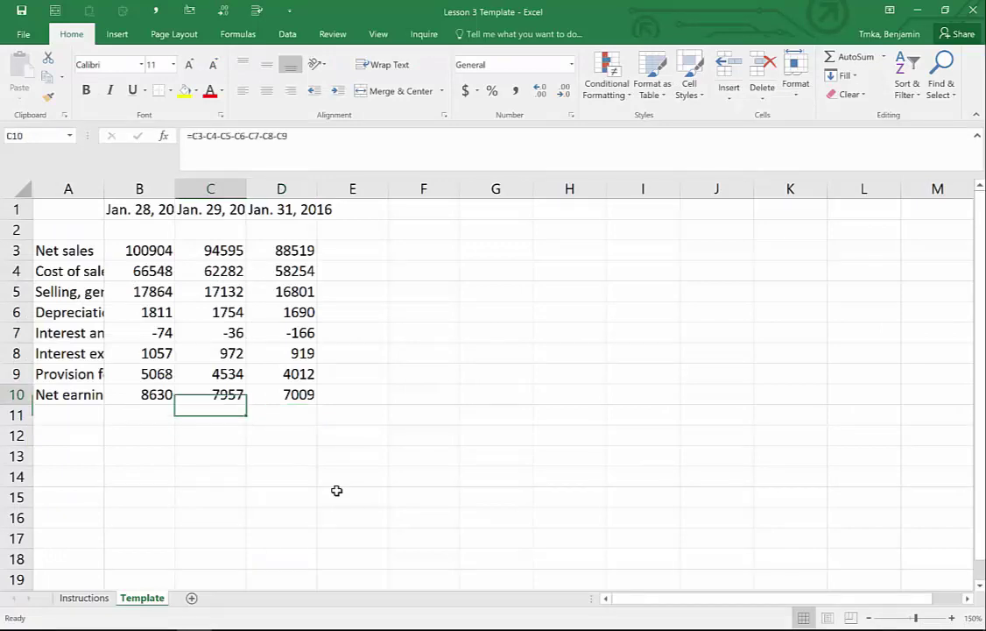
pyautogui.press('Left')
pyautogui.press('Up')
pyautogui.press('Up')
pyautogui.press('Up')
pyautogui.press('Up')
pyautogui.press('Left')
pyautogui.press('Up')
pyautogui.press('Up')
pyautogui.press('Up')
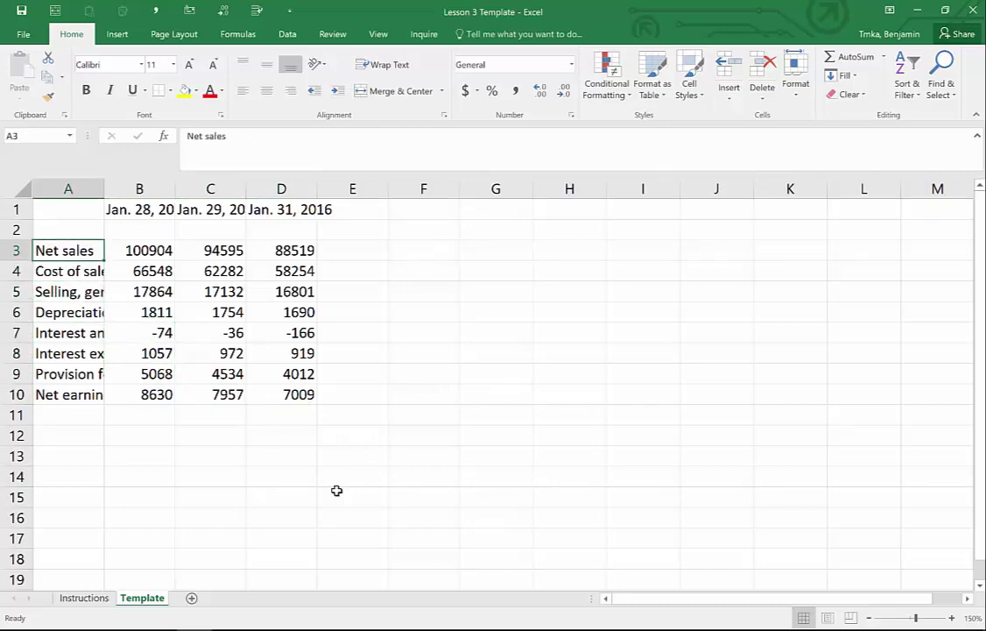
pyautogui.press('Down')
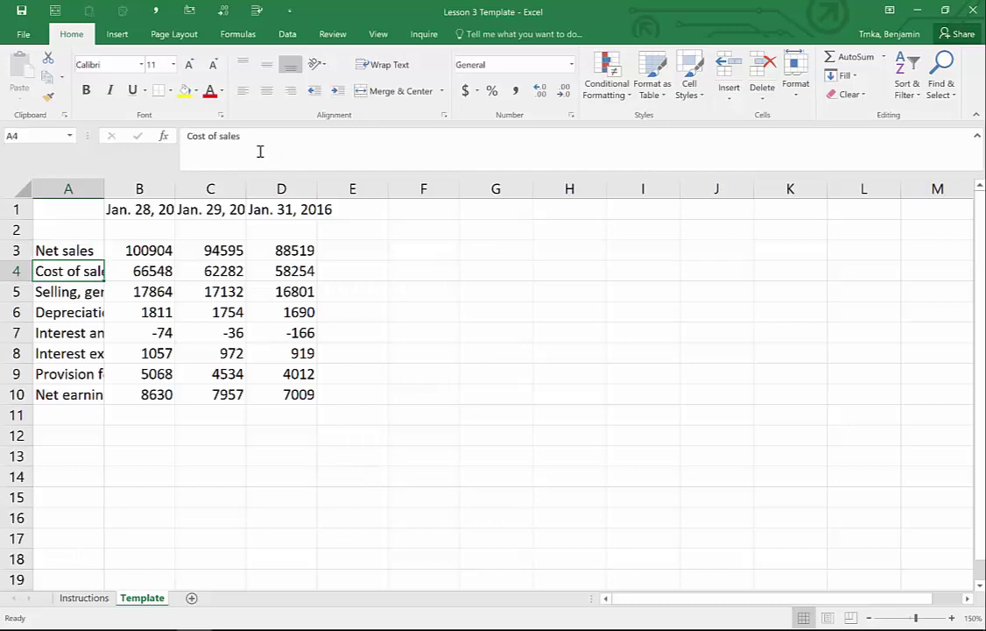
pyautogui.moveTo(249, 140); pyautogui.dragTo(187, 137)
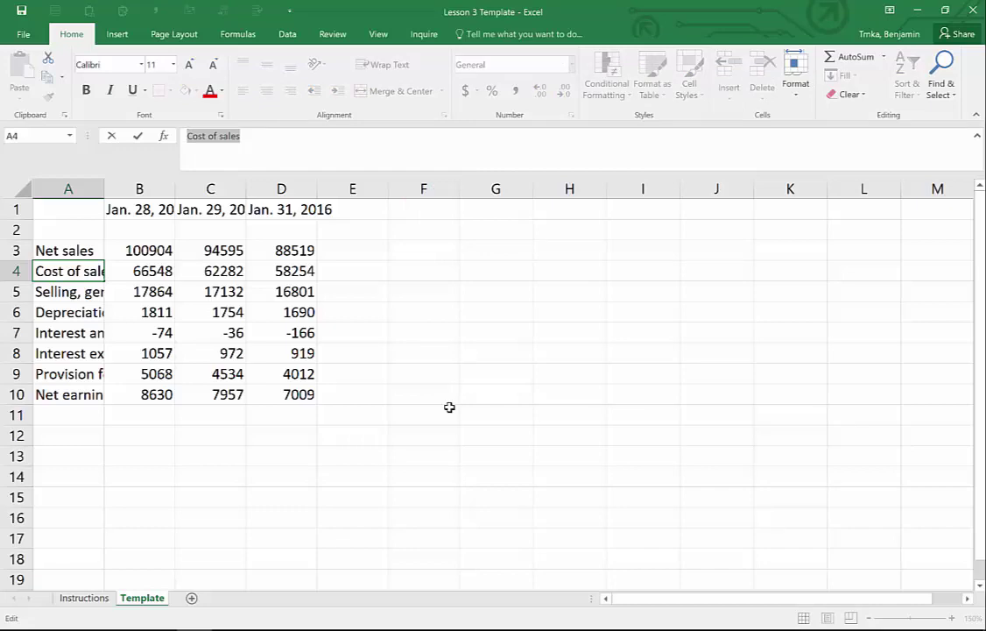
pyautogui.press('Escape')
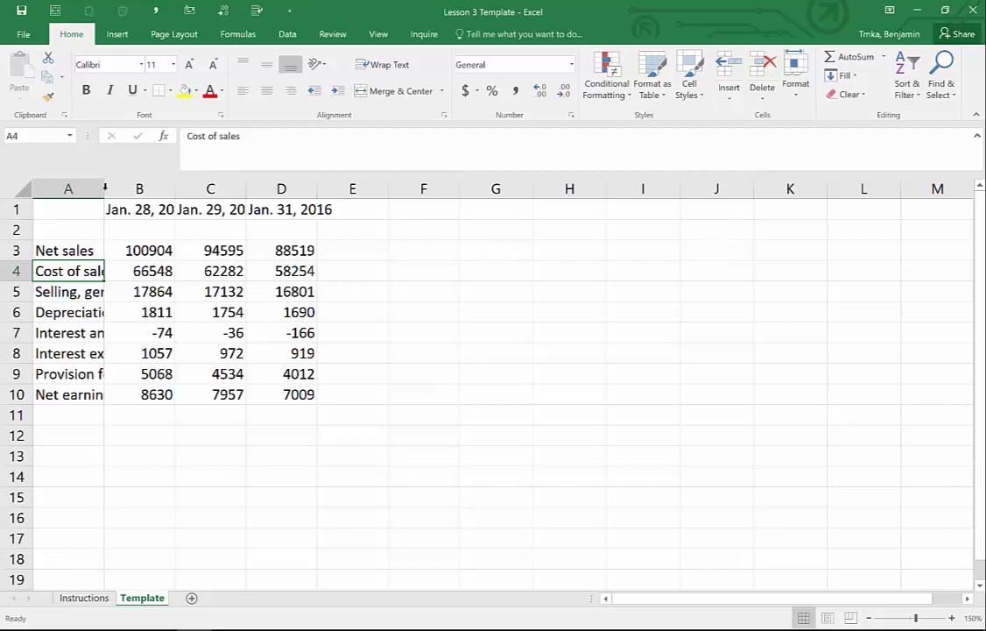
# - AutoFit column A and the date columns B–D so labels and full dates display
pyautogui.doubleClick(104, 189)
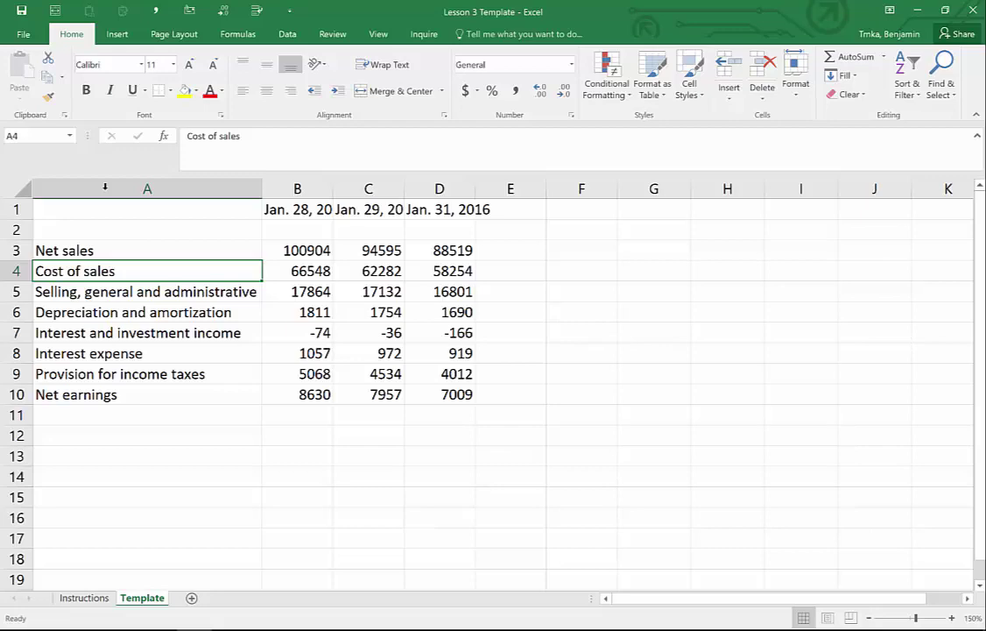
pyautogui.click(222, 190)
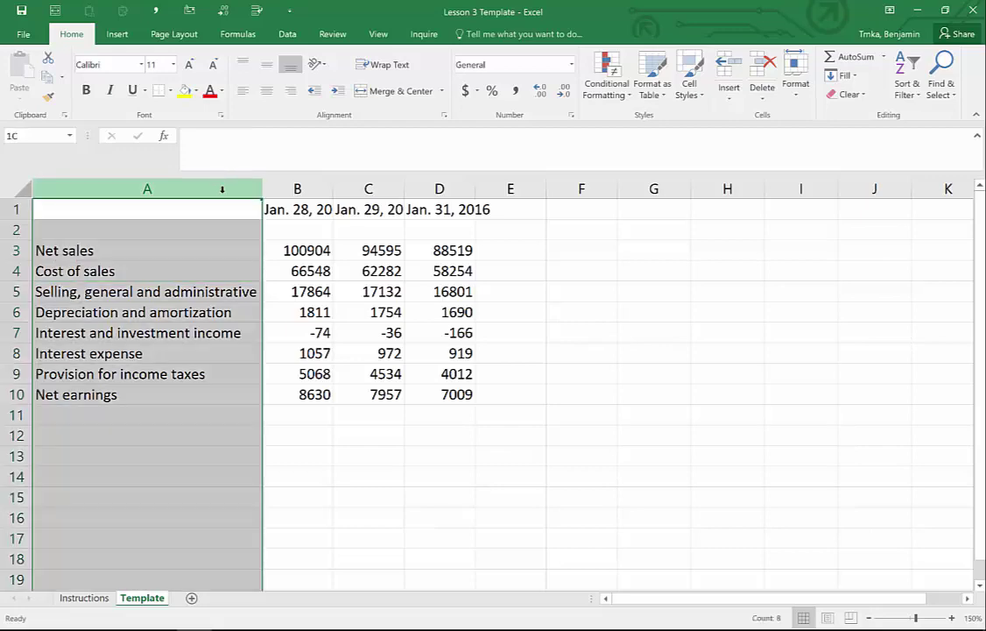
pyautogui.moveTo(222, 190); pyautogui.dragTo(447, 197)
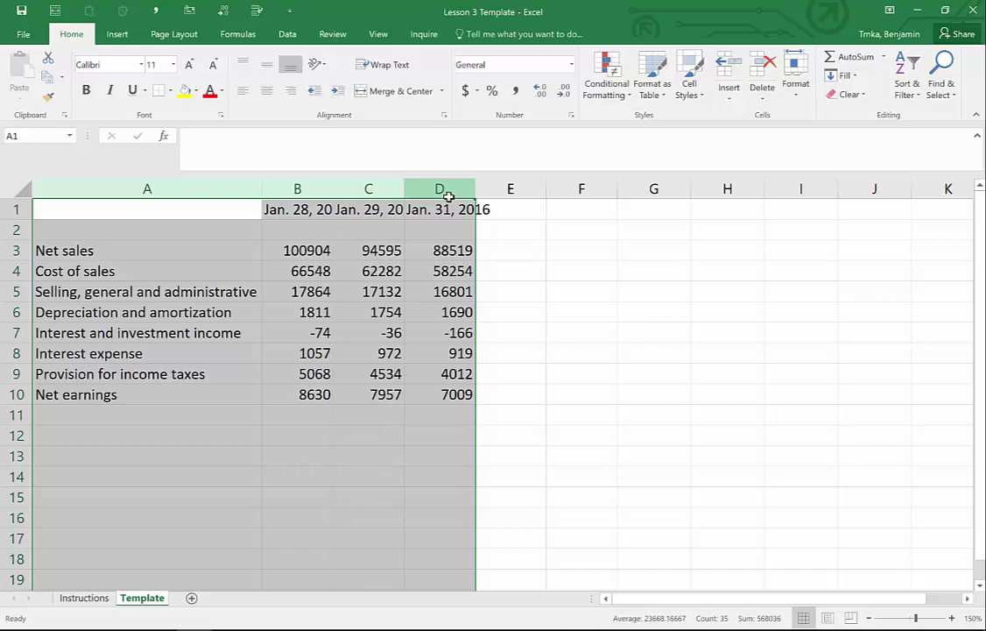
pyautogui.click(228, 189)
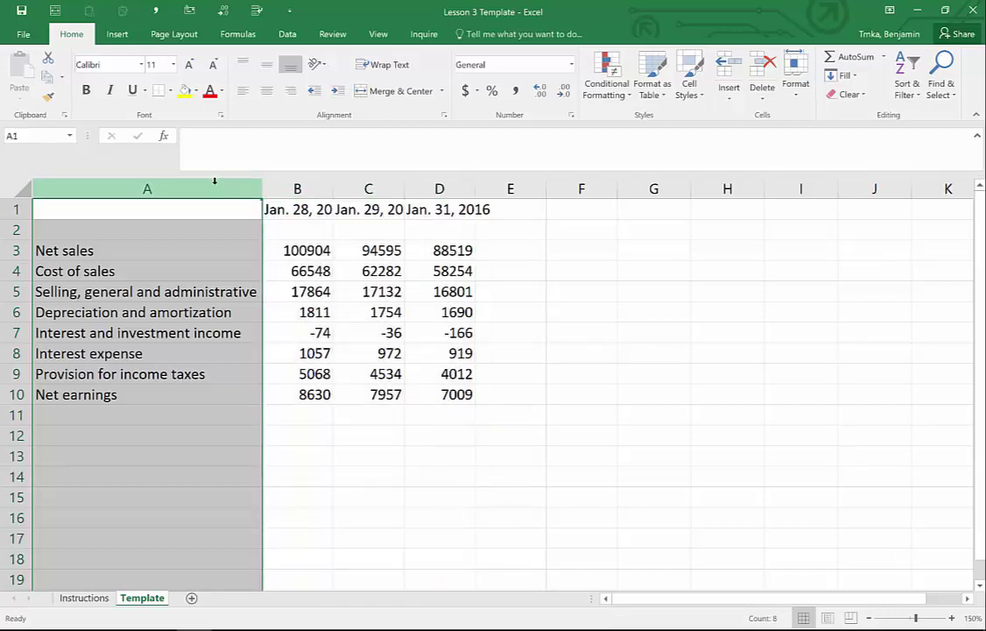
pyautogui.moveTo(254, 190); pyautogui.dragTo(436, 185)
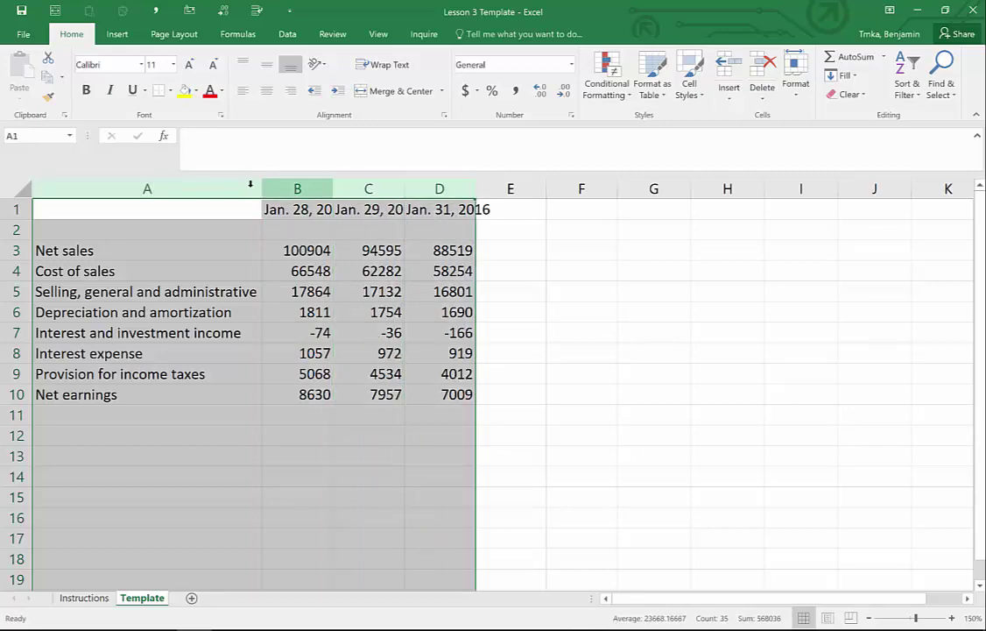
pyautogui.moveTo(176, 209); pyautogui.dragTo(449, 211)
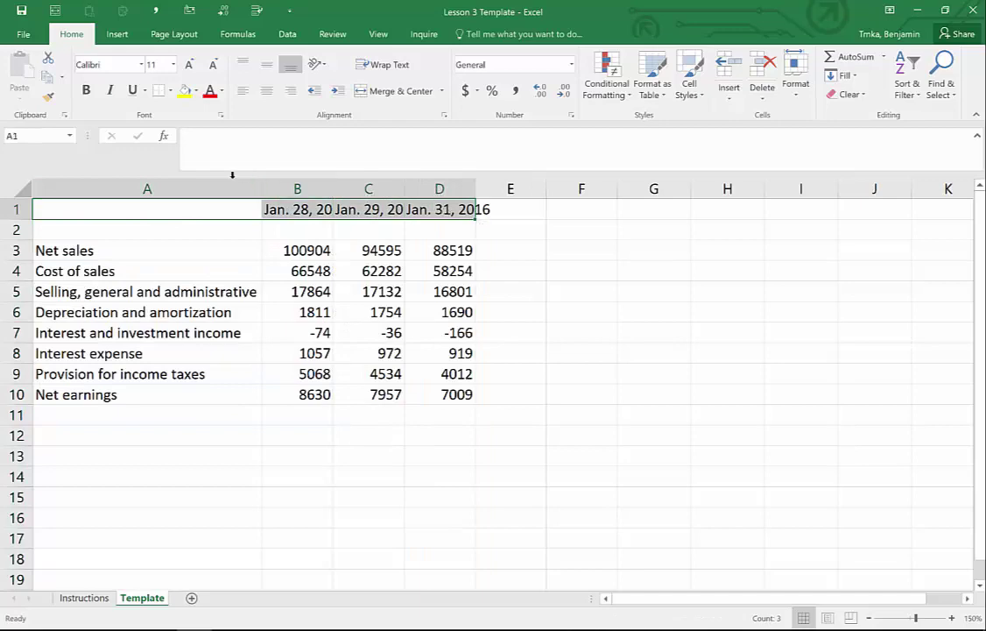
pyautogui.moveTo(215, 187); pyautogui.dragTo(441, 192)
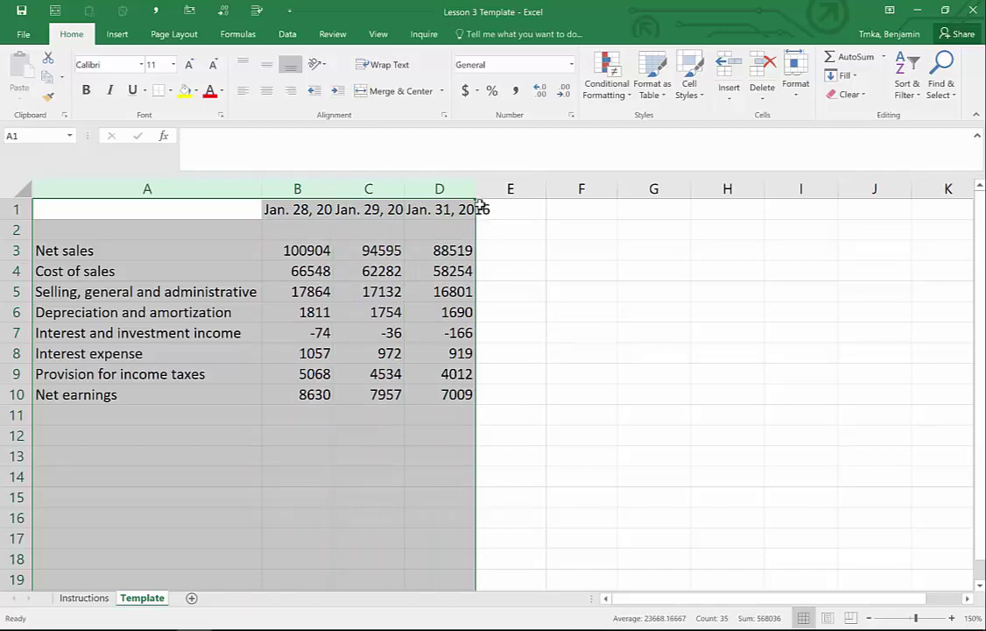
pyautogui.doubleClick(405, 188)
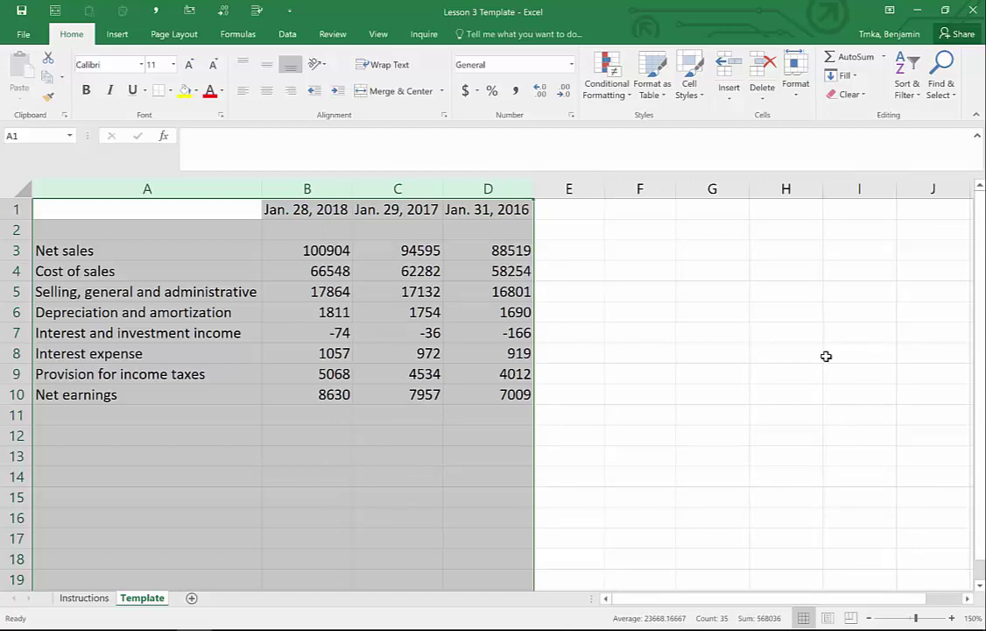
# - Check column A's width, then move to the Jan. 29, 2017 Net sales figure
pyautogui.click(307, 292)
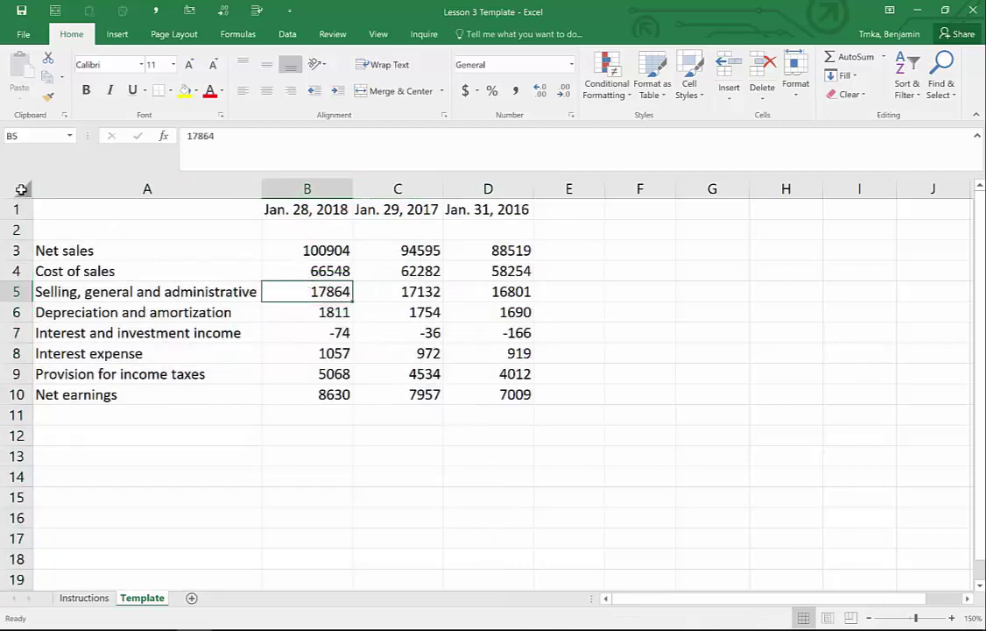
pyautogui.click(21, 190)
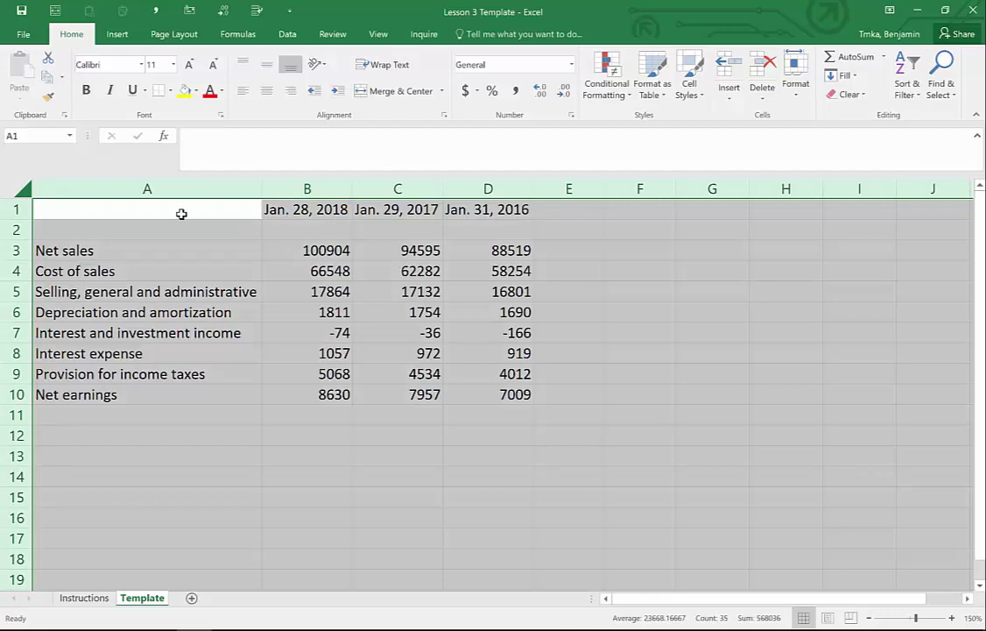
pyautogui.moveTo(262, 190); pyautogui.dragTo(261, 190)
pyautogui.click(307, 332)
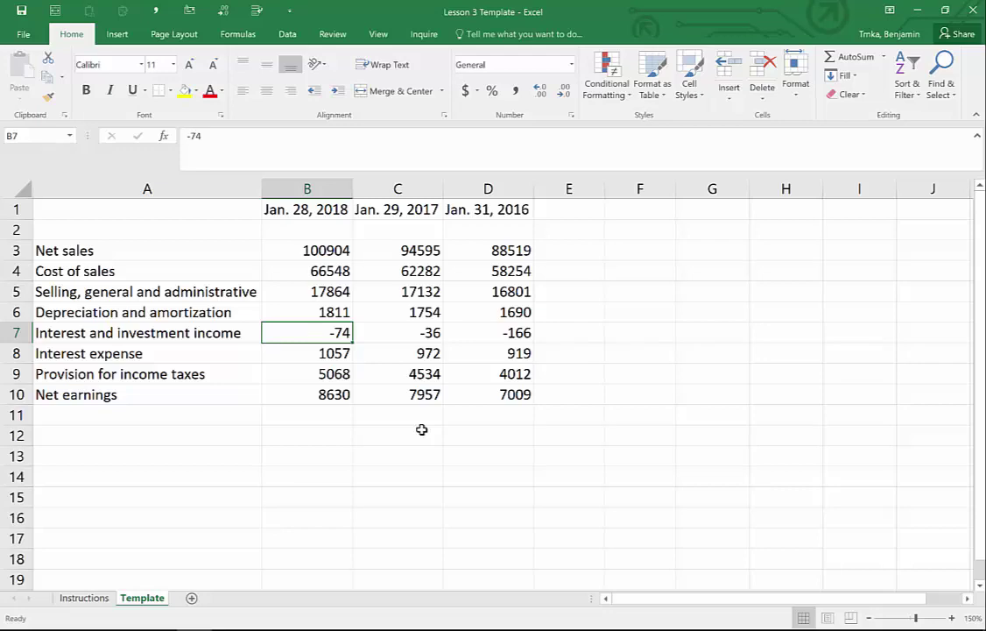
pyautogui.press('Right')
pyautogui.press('Right')
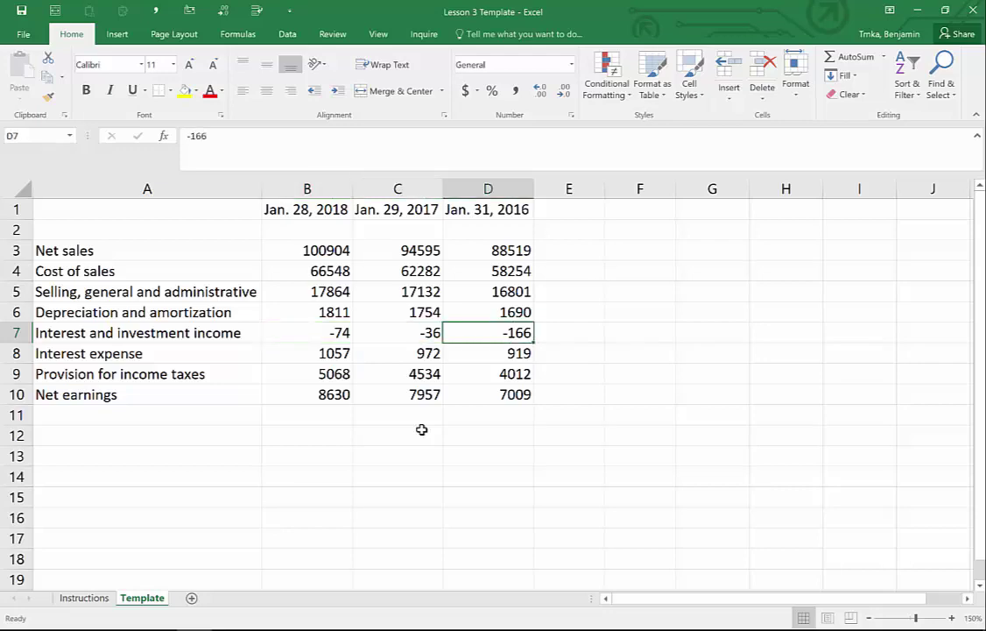
pyautogui.press('Left')
pyautogui.press('Up')
pyautogui.press('Up')
pyautogui.press('Up')
pyautogui.press('Up')
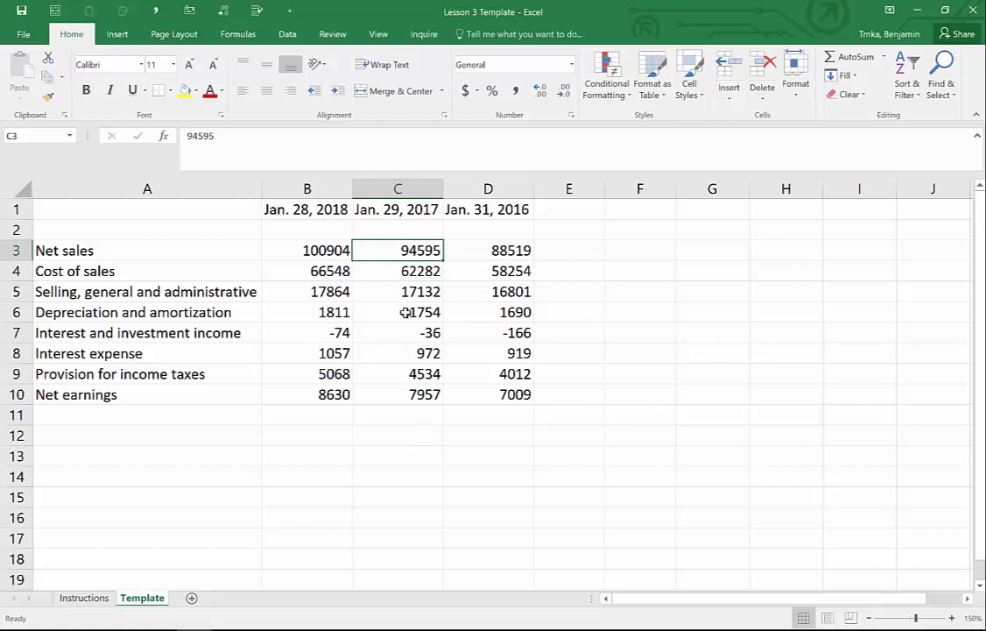
# - Insert a blank column at C, before the Jan. 29, 2017 figures, using Ctrl+Shift+=
pyautogui.click(377, 191)
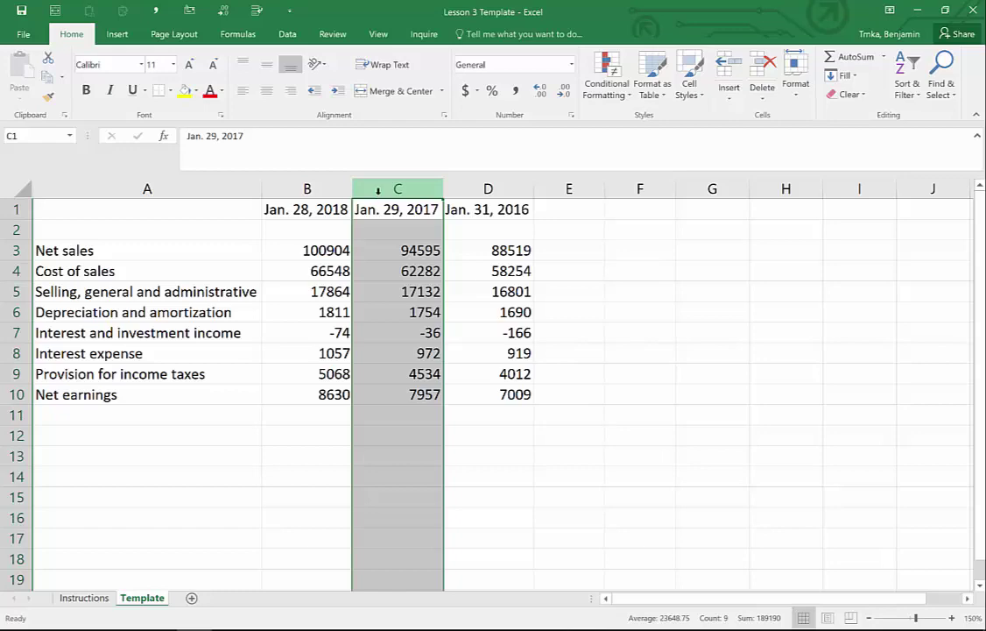
pyautogui.rightClick(379, 191)
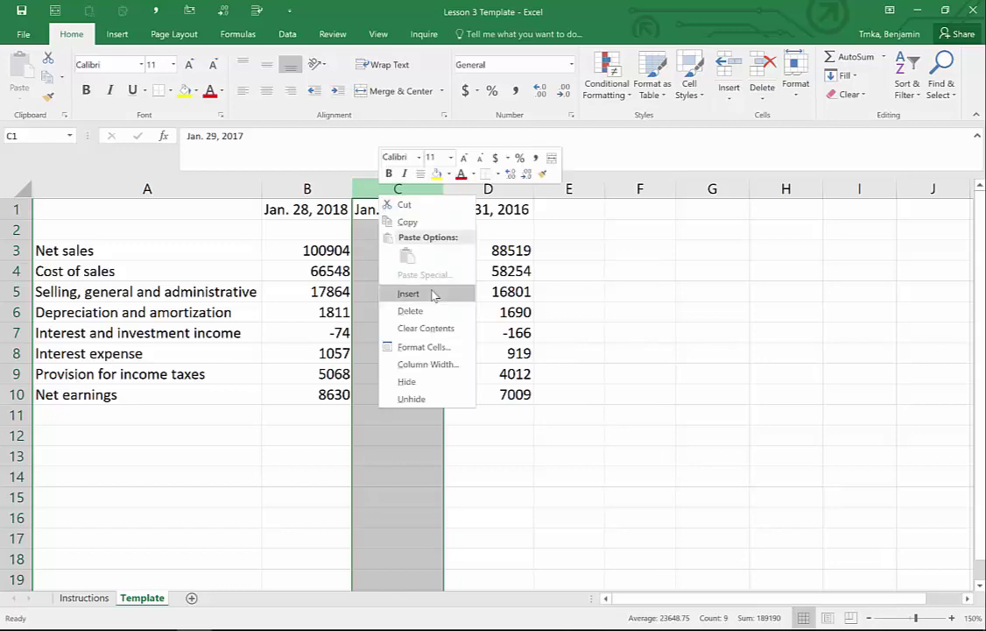
pyautogui.click(433, 294)
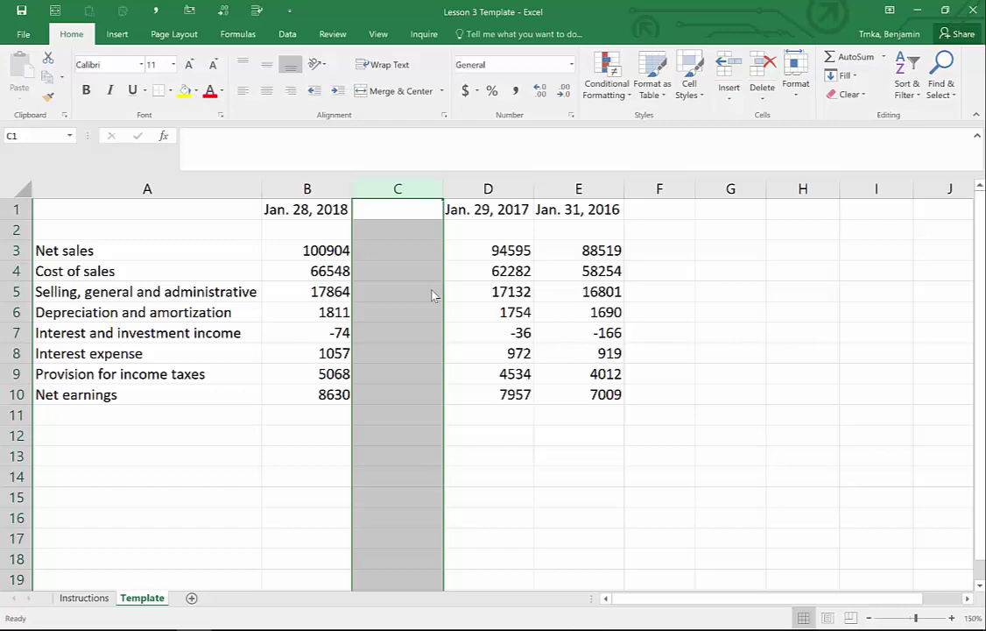
pyautogui.hotkey('ctrl', 'z')
pyautogui.press('Down')
pyautogui.press('Down')
pyautogui.press('Down')
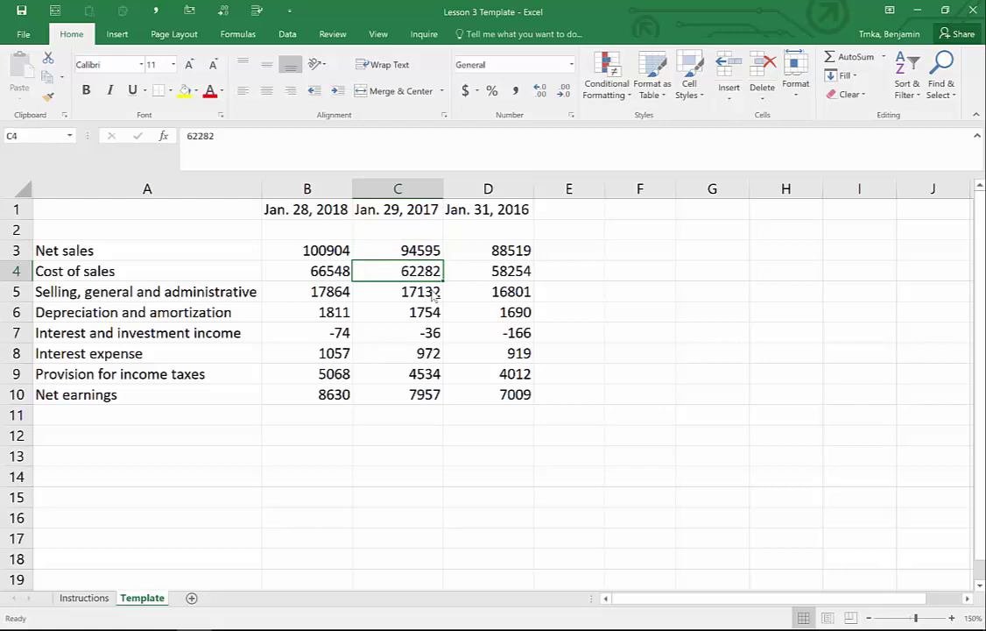
pyautogui.hotkey('ctrl', 'space')
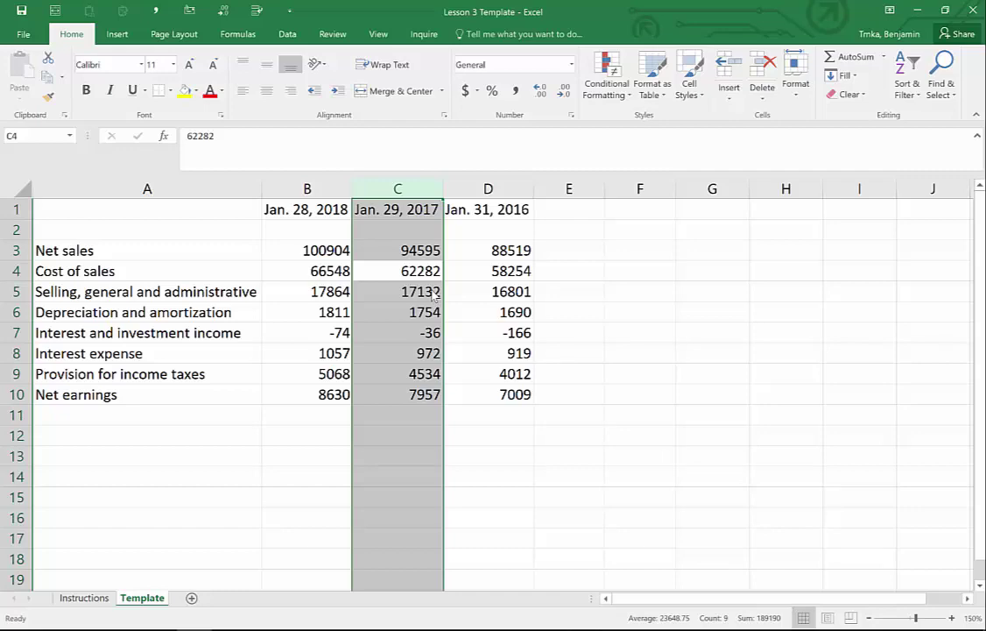
pyautogui.hotkey('ctrl', 'shift', '+')
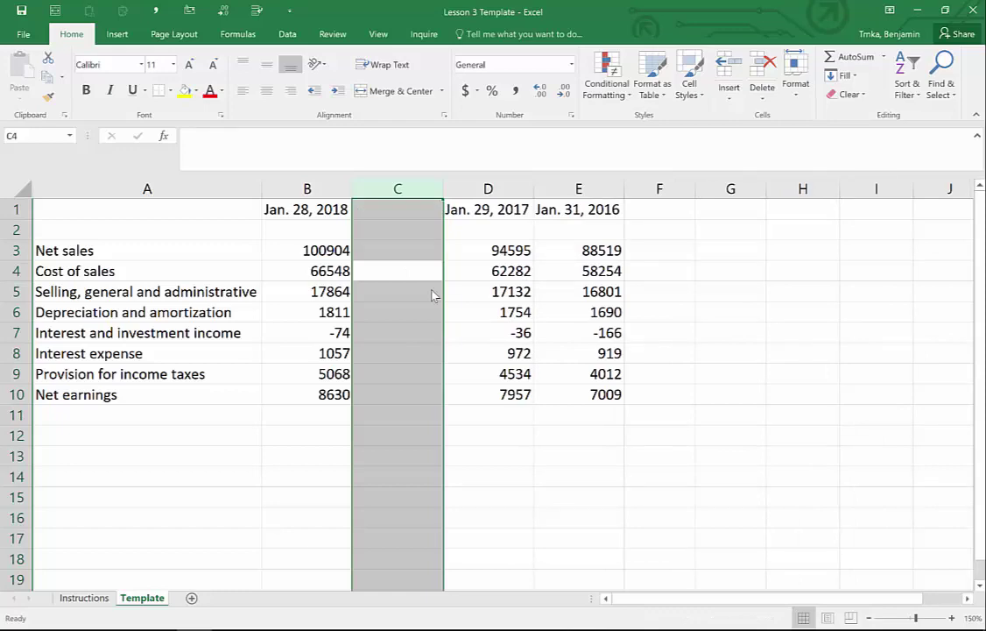
pyautogui.press('Right')
pyautogui.press('Right')
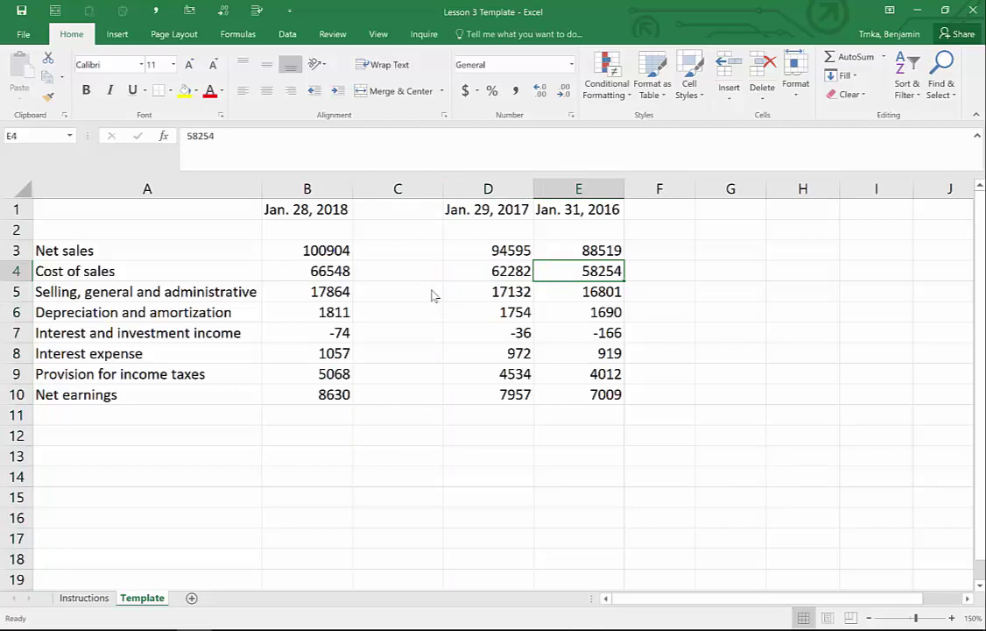
# - Insert an entire blank column at E, before the Jan. 31, 2016 figures
pyautogui.hotkey('ctrl', 'shift', '+')
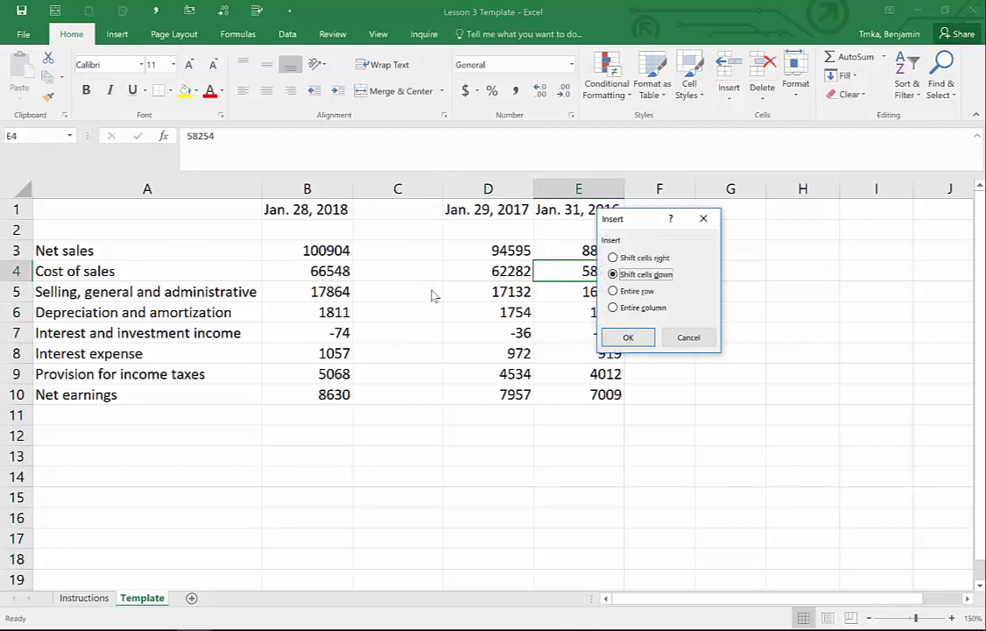
pyautogui.press('r')
pyautogui.press('c')
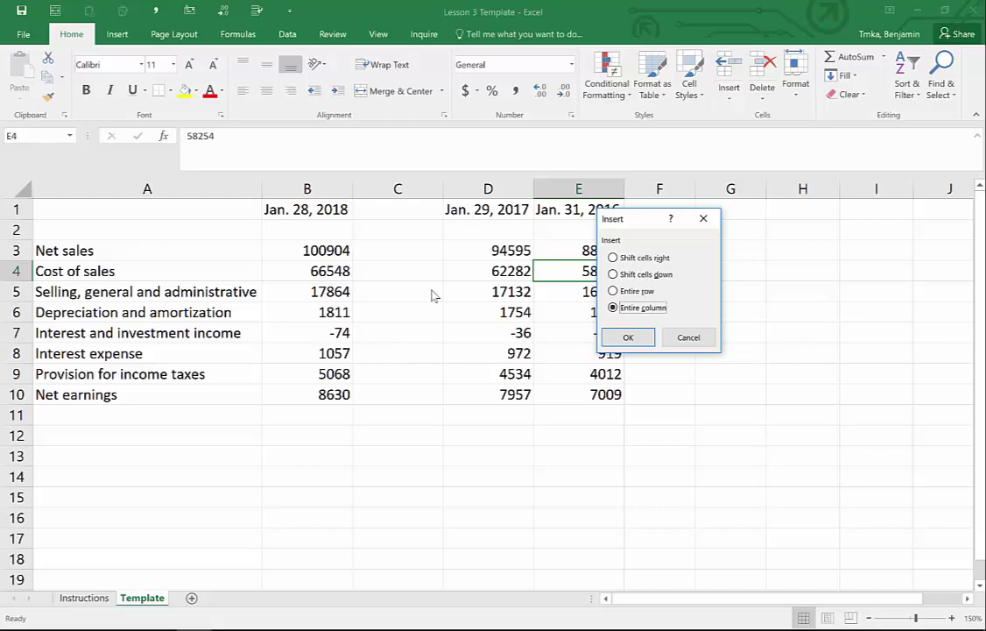
pyautogui.press('Return')
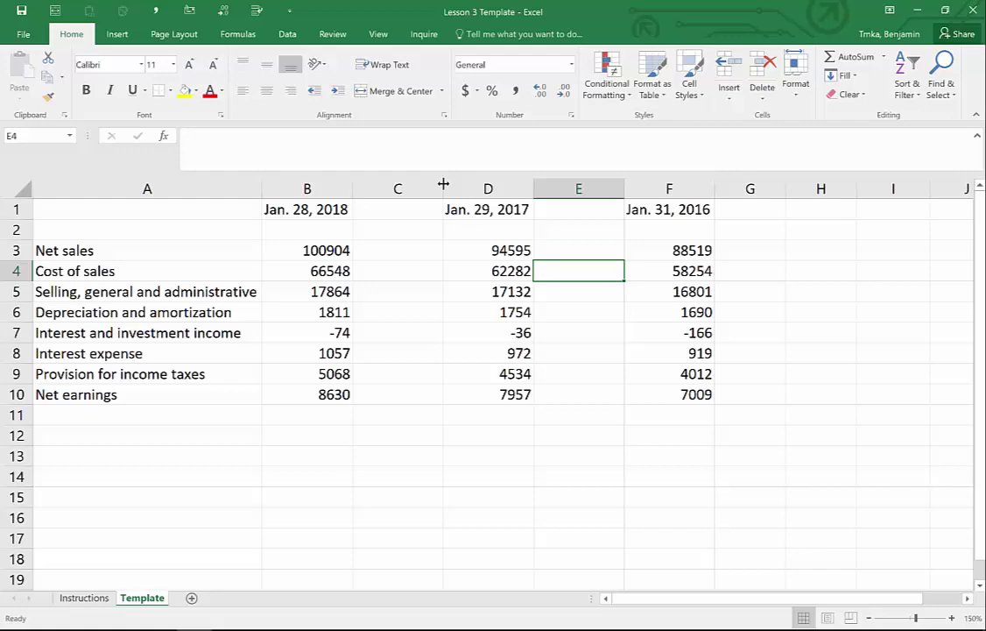
# - Narrow blank columns C and E into slim spacers between the year columns
pyautogui.moveTo(443, 184); pyautogui.dragTo(367, 189)
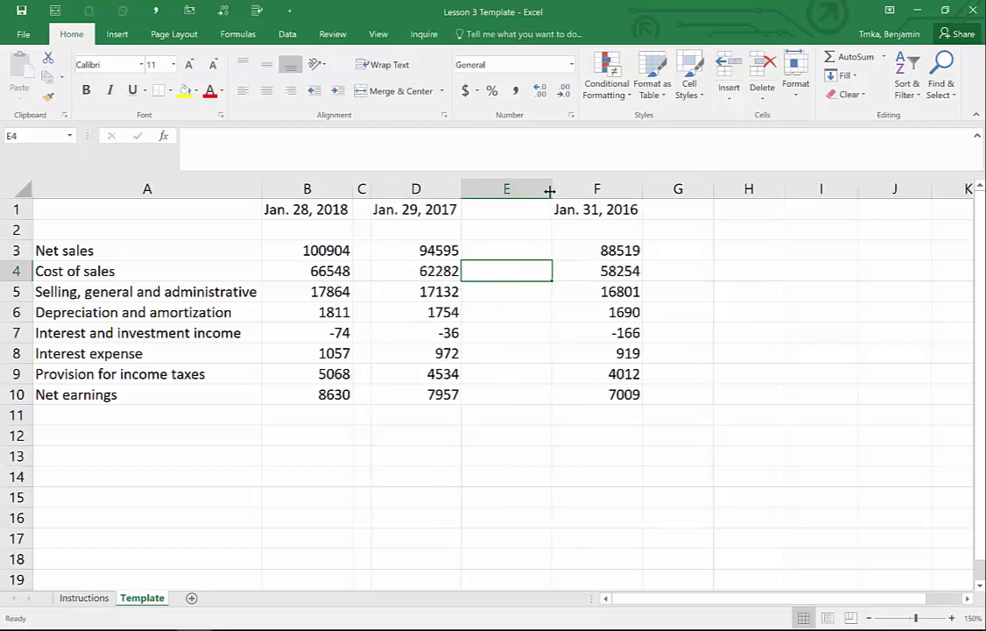
pyautogui.moveTo(552, 189); pyautogui.dragTo(480, 198)
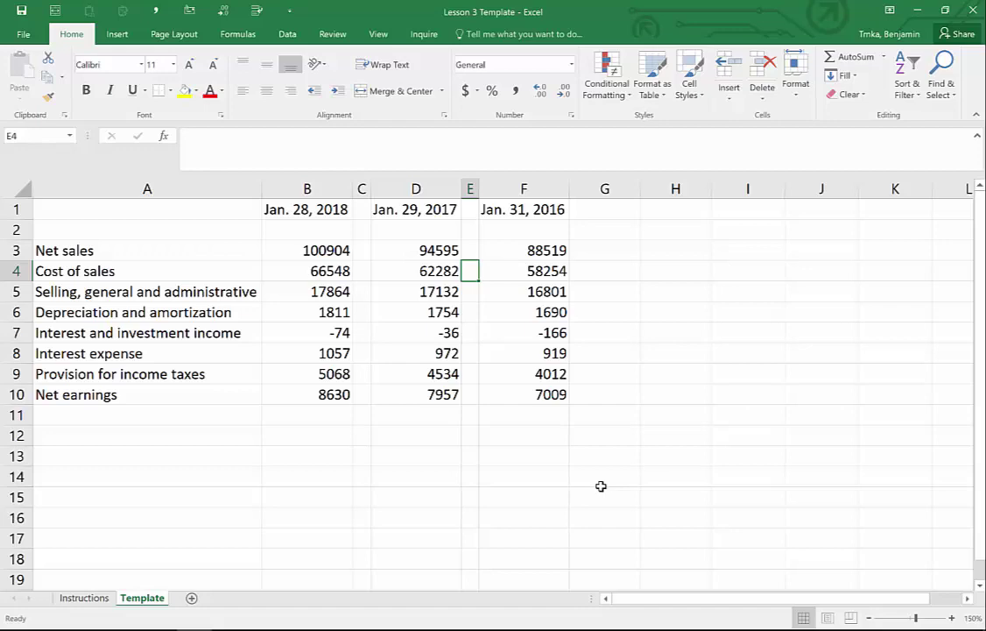
pyautogui.press('Left')
pyautogui.press('Left')
pyautogui.press('Left')
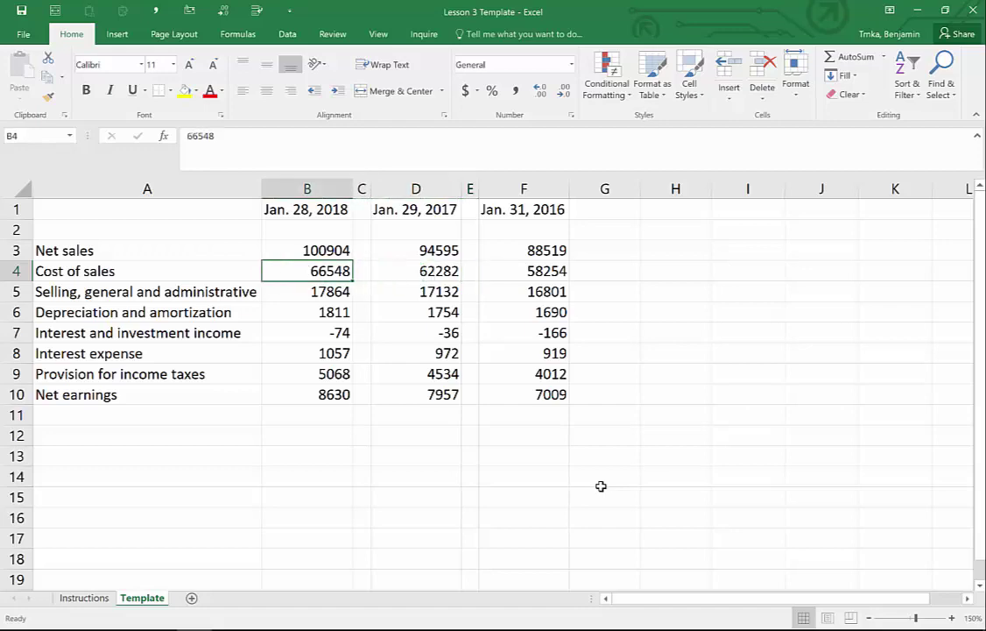
pyautogui.press('Right')
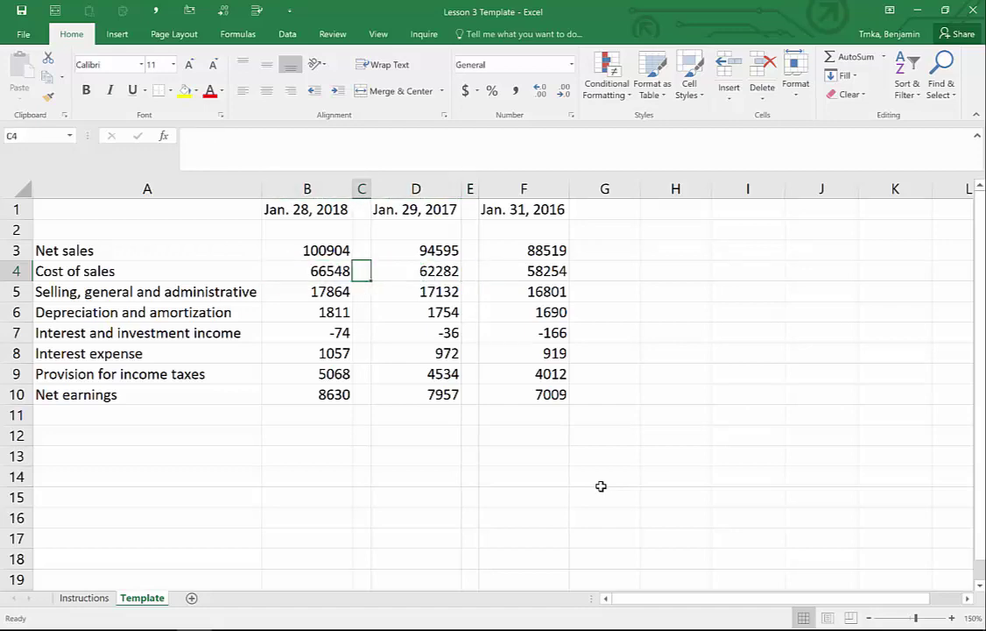
pyautogui.press('Left')
pyautogui.press('Down')
pyautogui.press('Down')
pyautogui.press('Down')
pyautogui.press('Down')
pyautogui.press('Down')
pyautogui.press('Down')
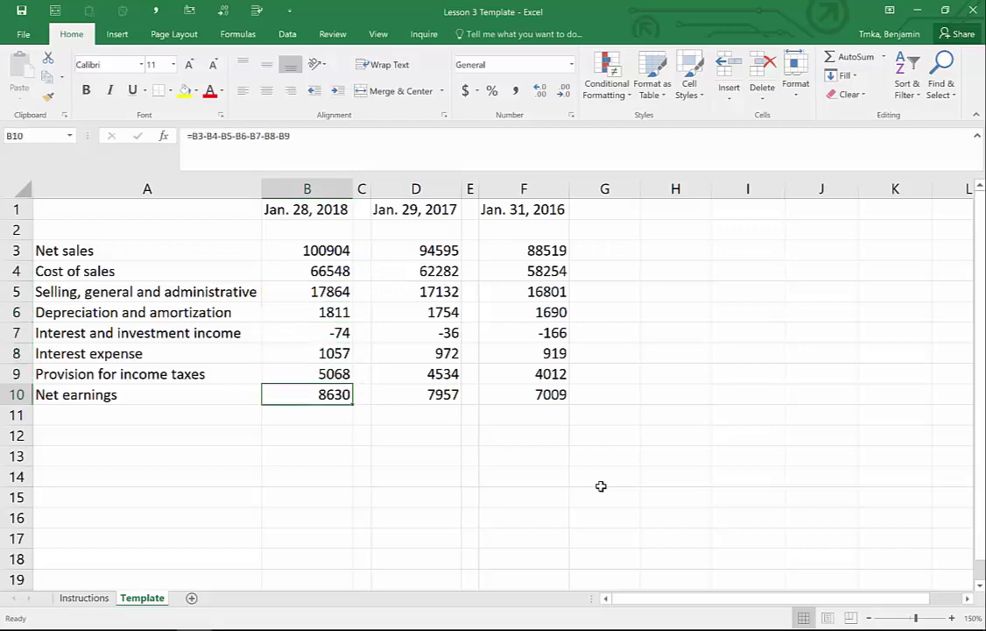
pyautogui.doubleClick(336, 396)
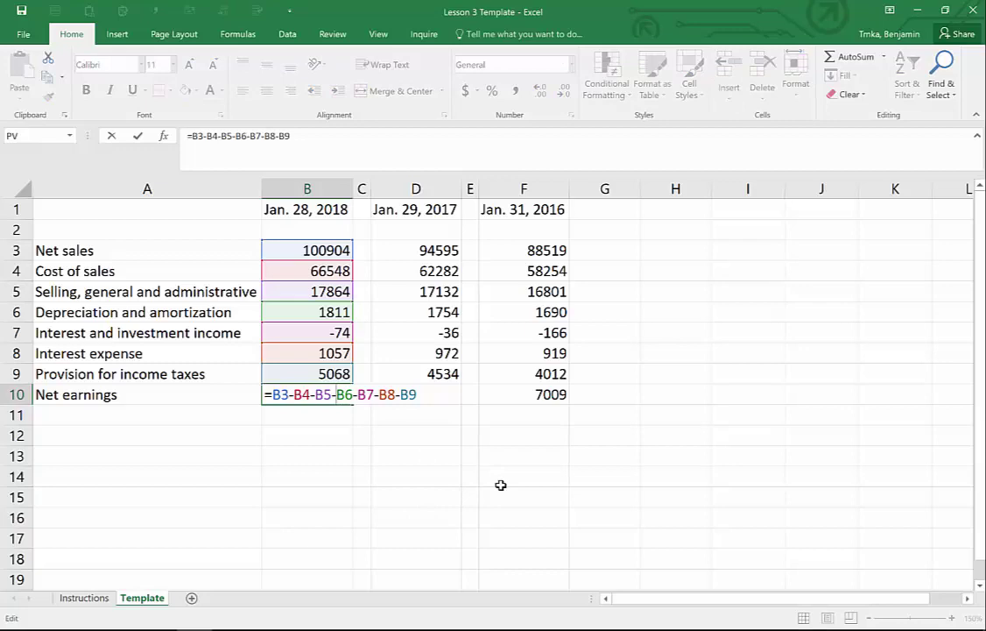
pyautogui.press('Escape')
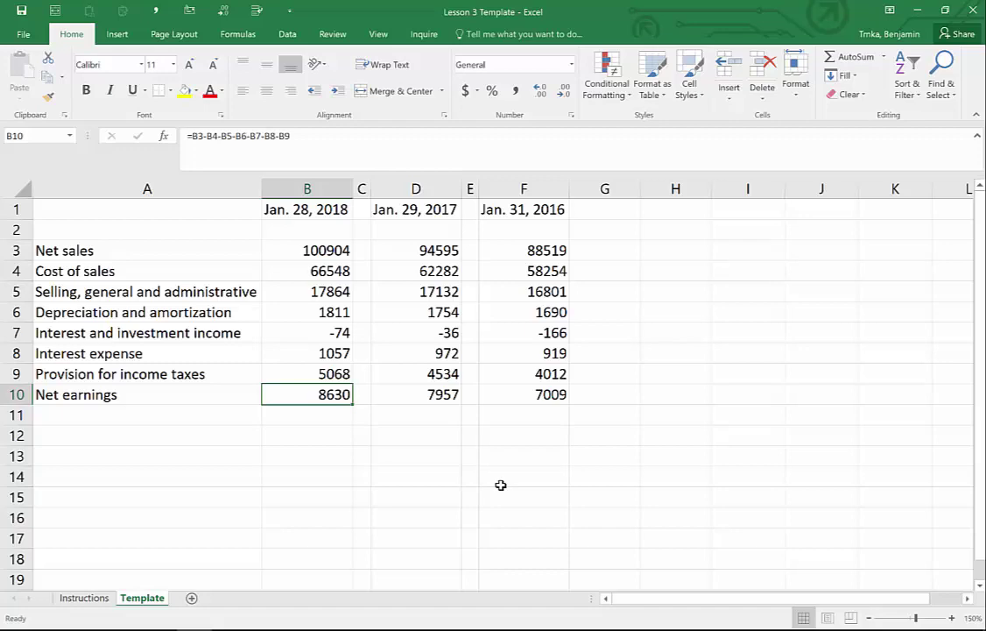
pyautogui.press('Up')
pyautogui.press('Up')
pyautogui.press('Up')
pyautogui.press('Up')
pyautogui.press('Up')
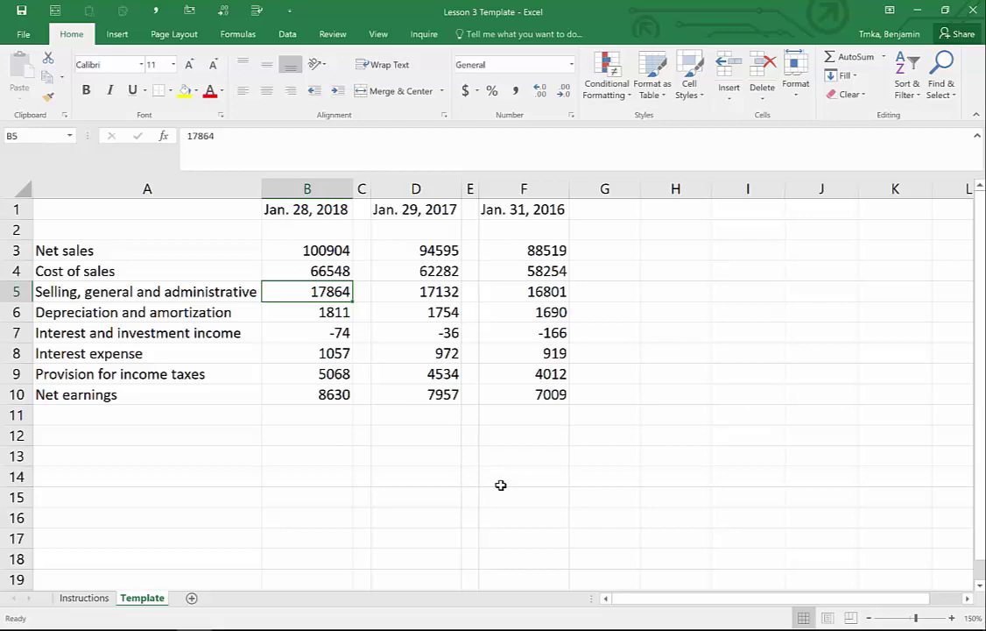
# - Insert a blank row 5 above Selling, general and administrative and label it 'Gross Profit'
pyautogui.hotkey('shift', 'space')
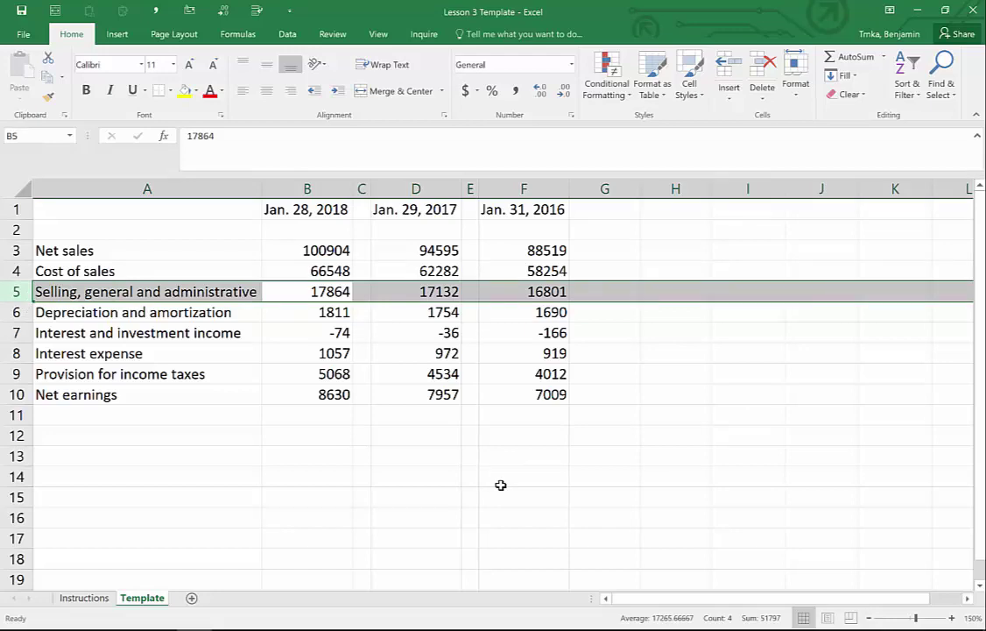
pyautogui.hotkey('ctrl', 'shift', '+')
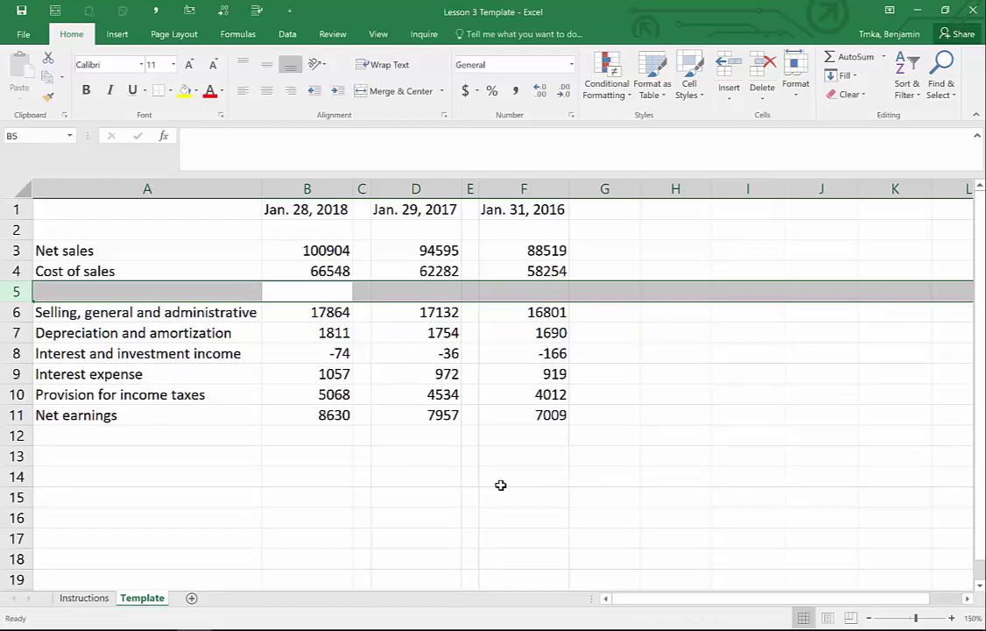
pyautogui.press('Left')
pyautogui.write('Gross Profit')
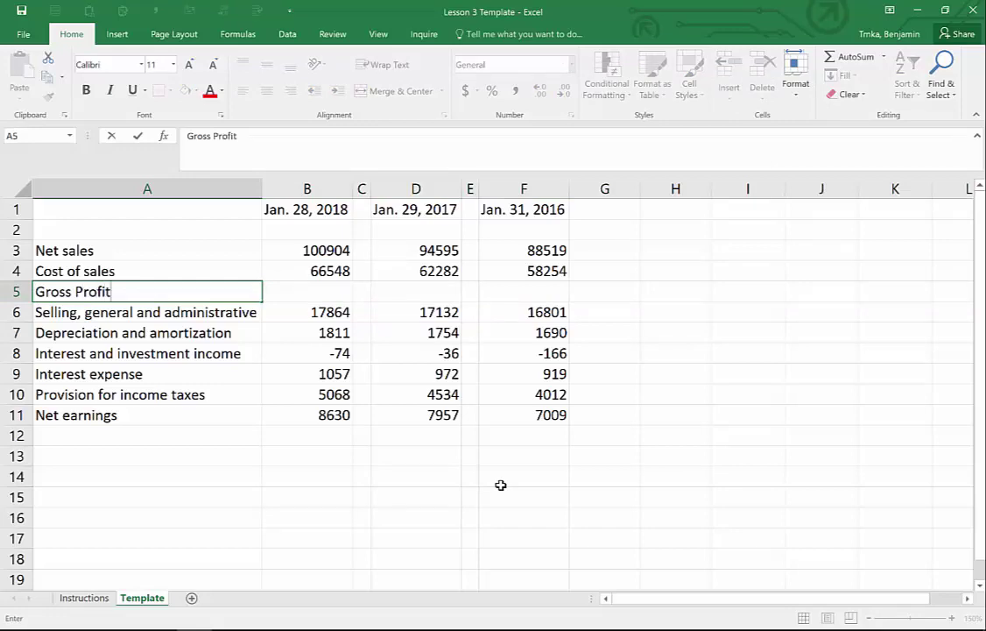
pyautogui.press('Return')
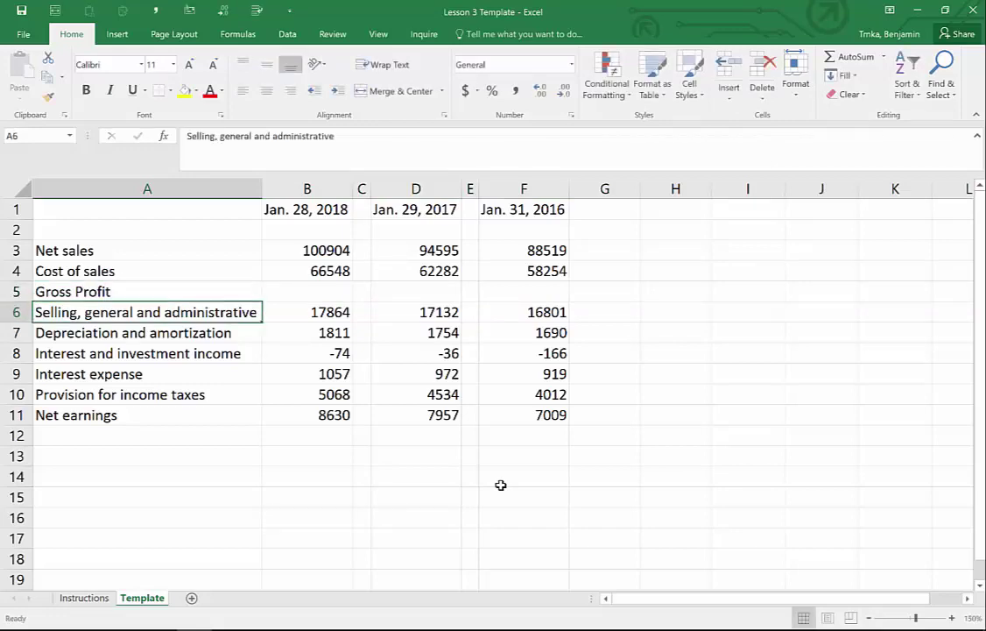
pyautogui.press('Down')
pyautogui.press('Down')
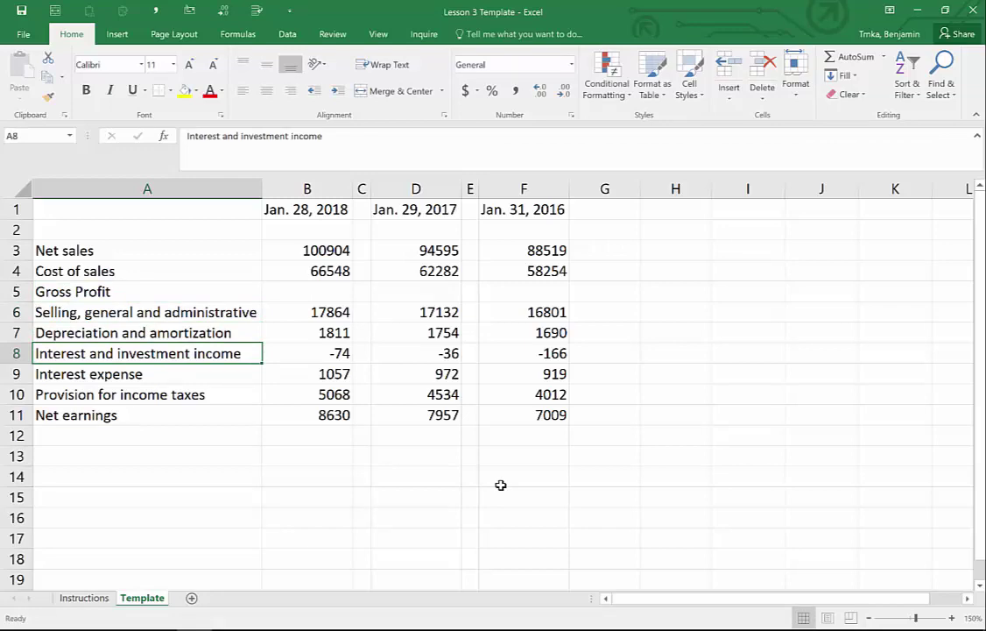
# - Insert an entire row 8 above Interest and investment income labelled 'Operating Income'
pyautogui.hotkey('ctrl', 'shift', '+')
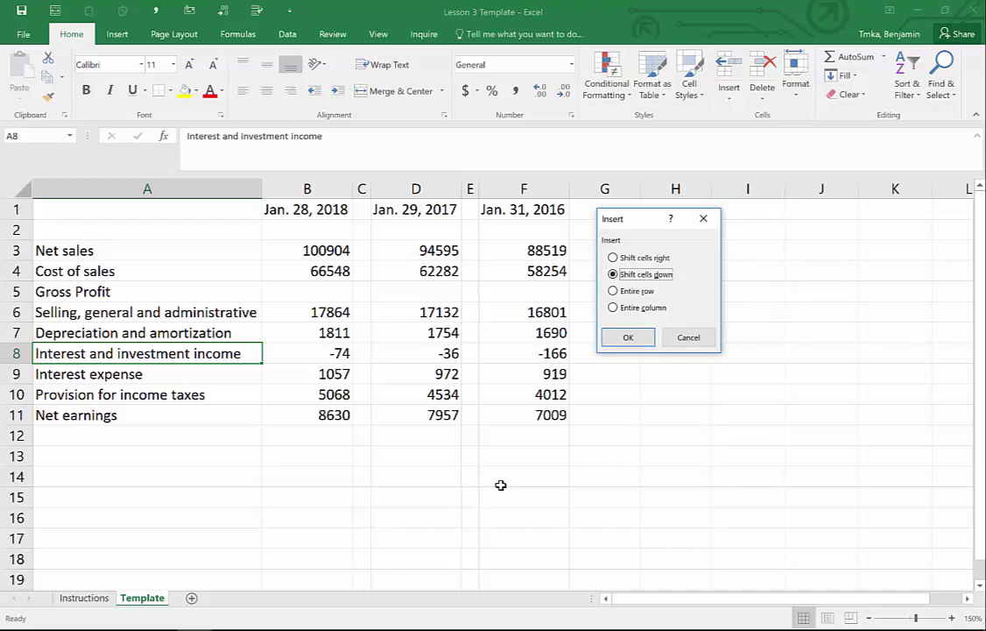
pyautogui.press('Down')
pyautogui.press('Return')
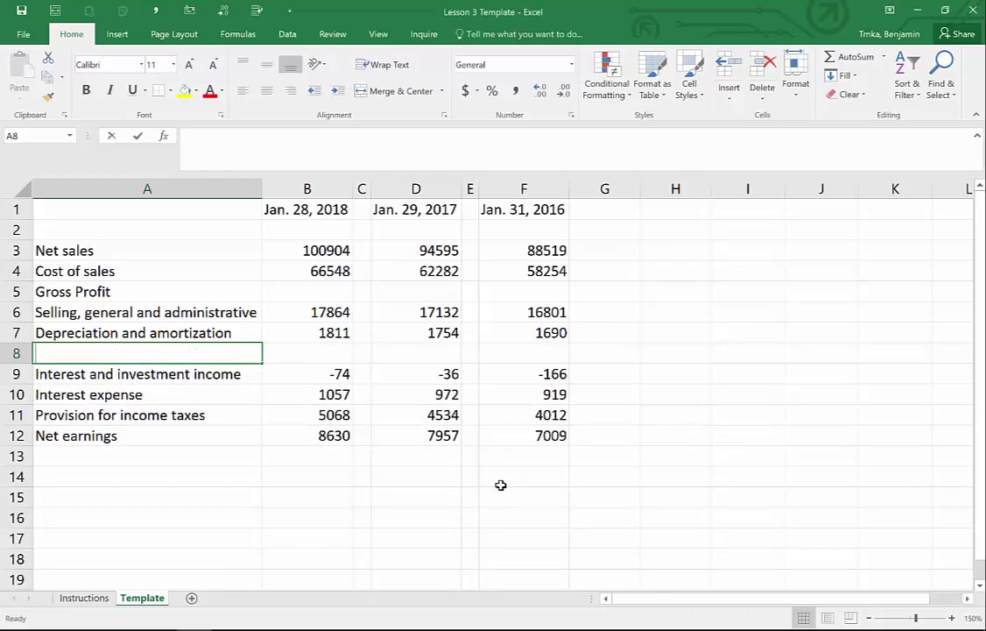
pyautogui.write('Operating Income')
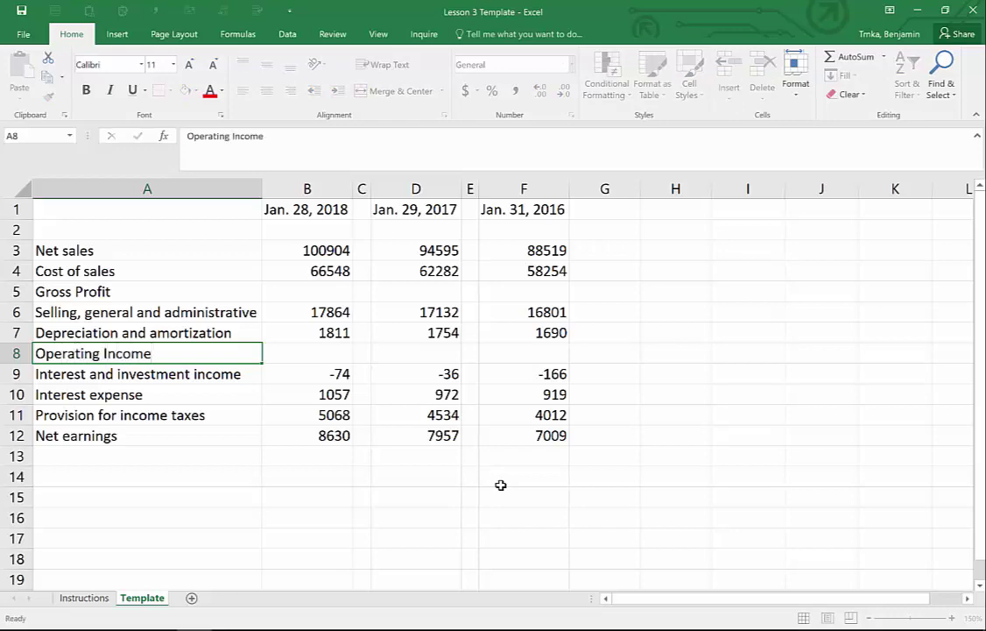
pyautogui.press('Return')
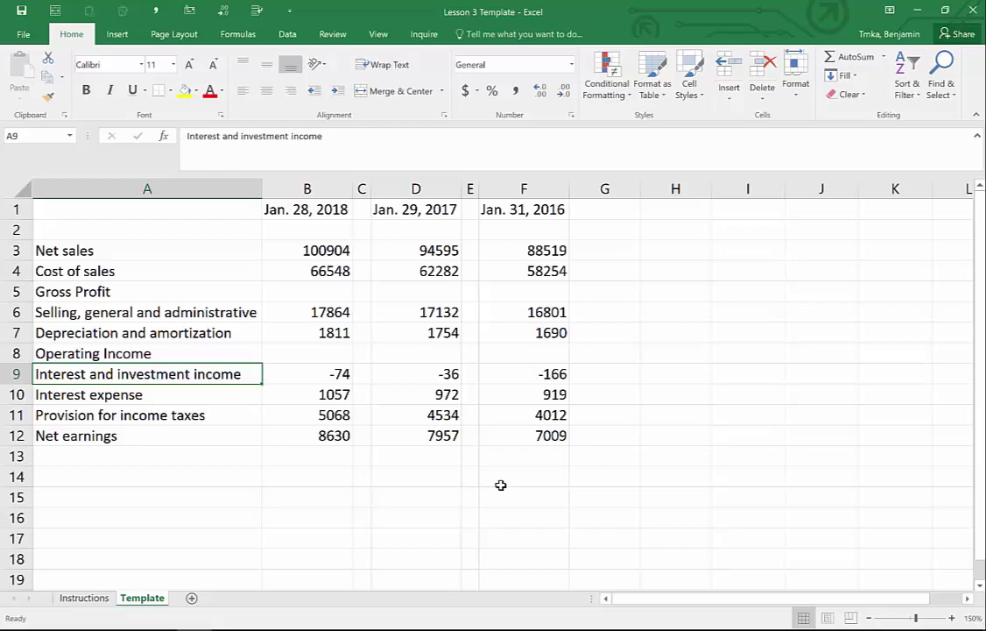
# - Insert a row 11 above Provision for income taxes labelled 'Profit Before Tax'
pyautogui.press('Down')
pyautogui.press('Down')
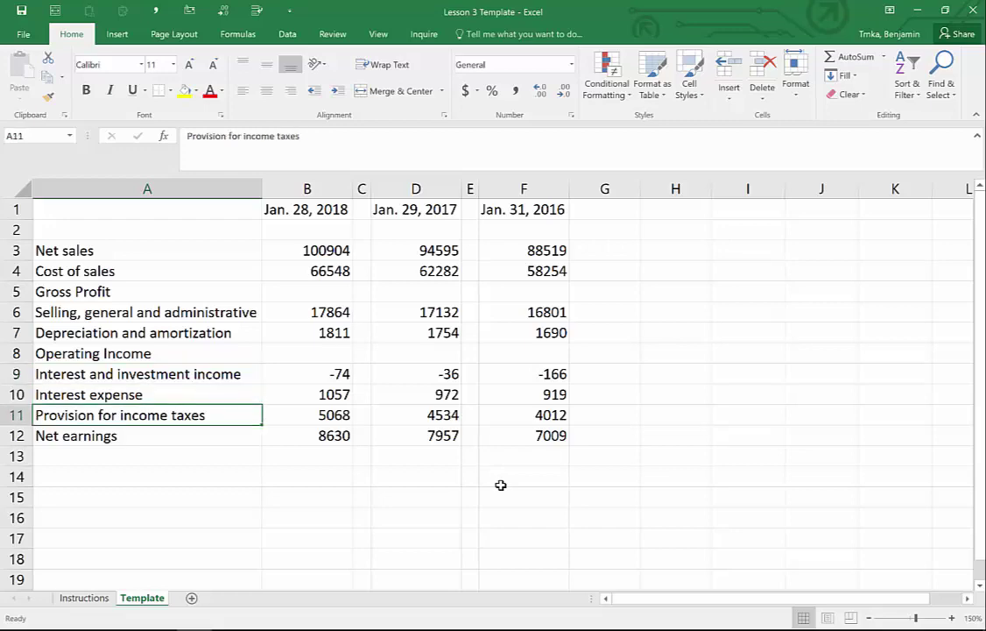
pyautogui.hotkey('shift', 'space')
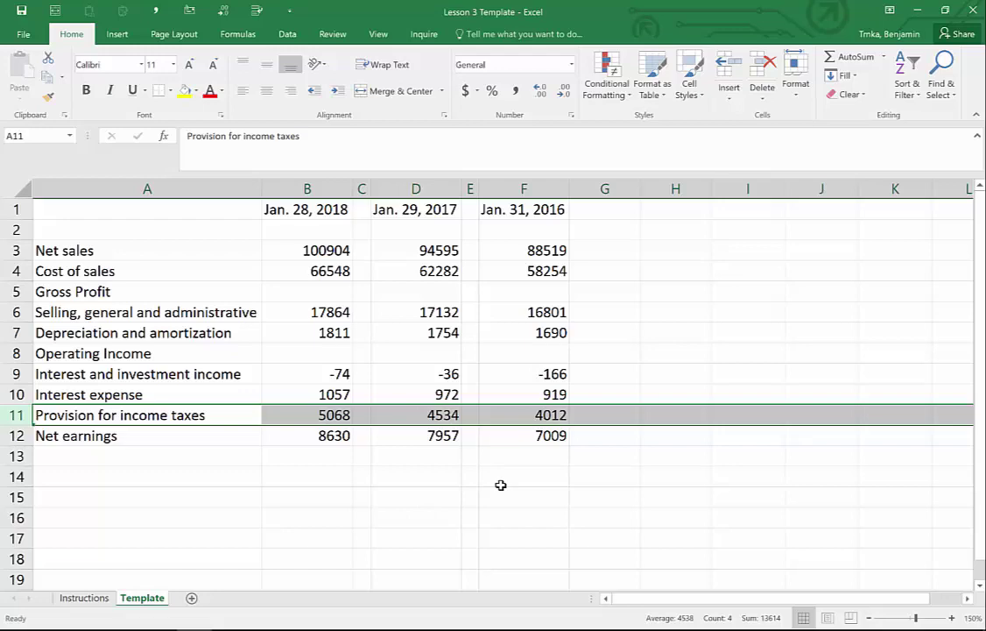
pyautogui.hotkey('ctrl', 'shift', '+')
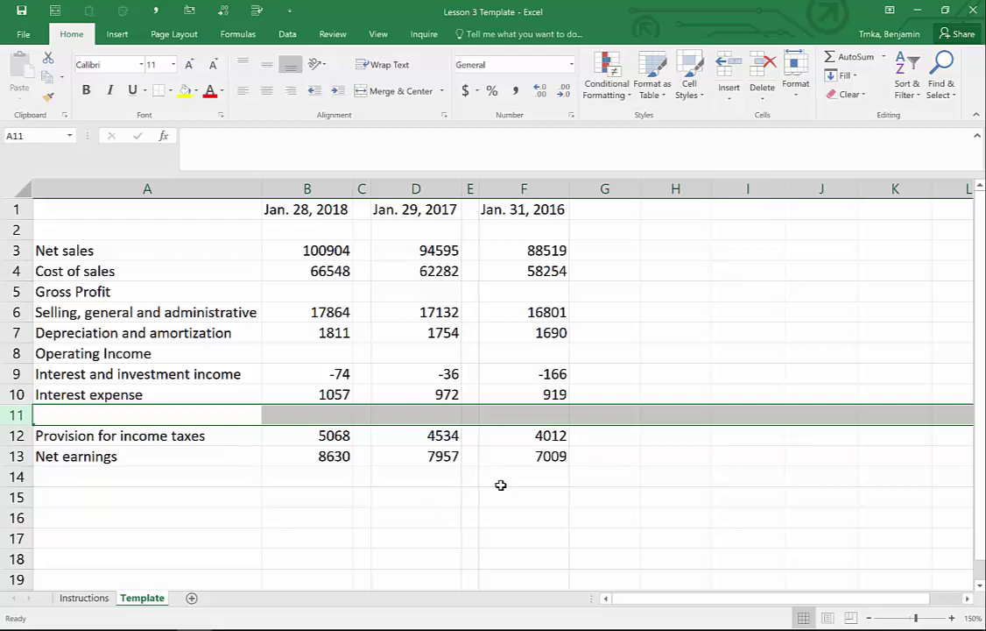
pyautogui.hotkey('ctrl', '-')
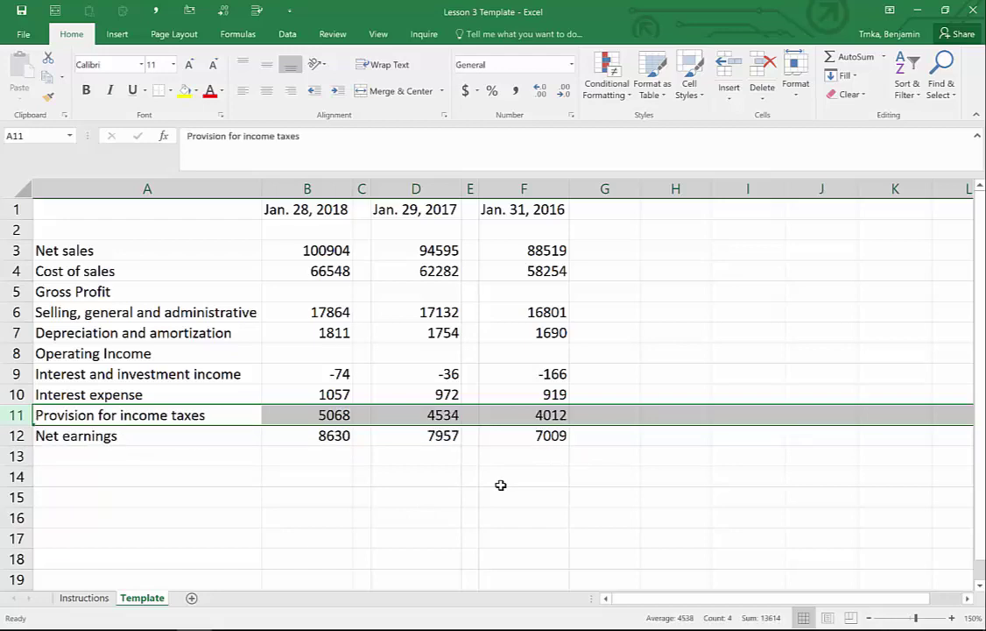
pyautogui.hotkey('ctrl', 'shift', '+')
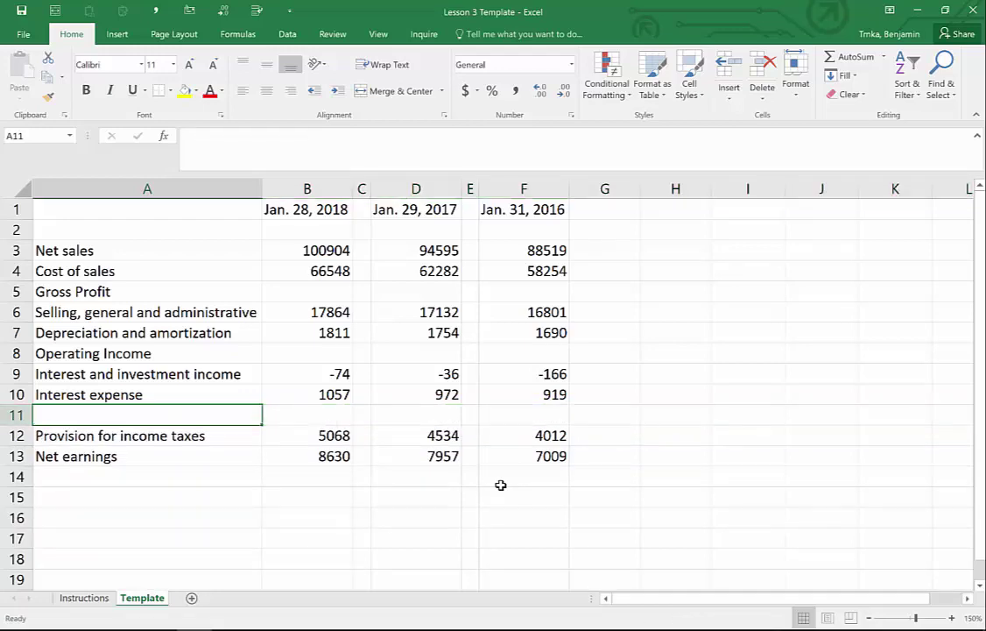
pyautogui.press('Down')
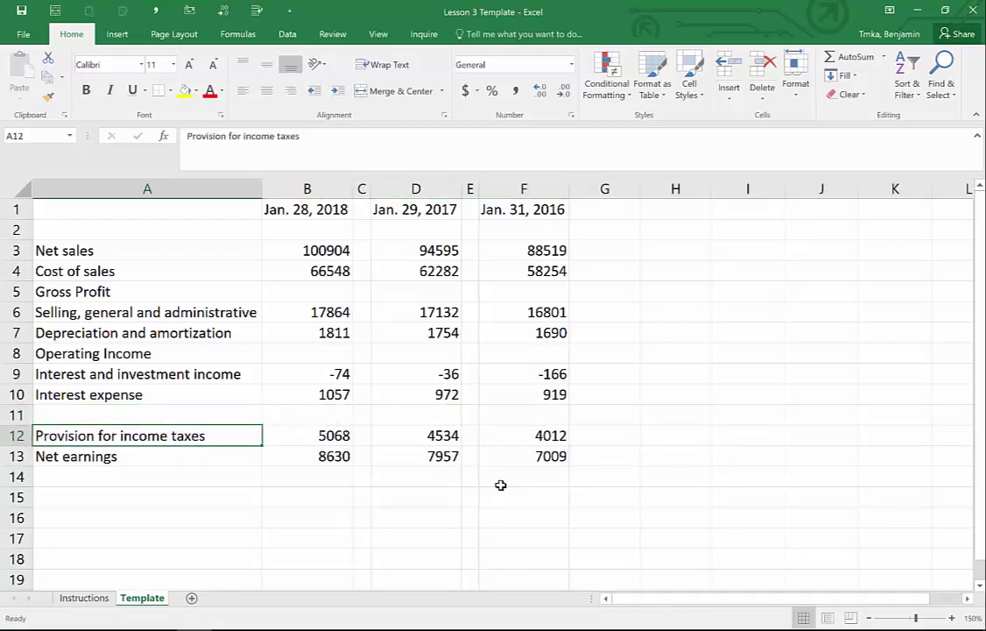
pyautogui.press('Up')
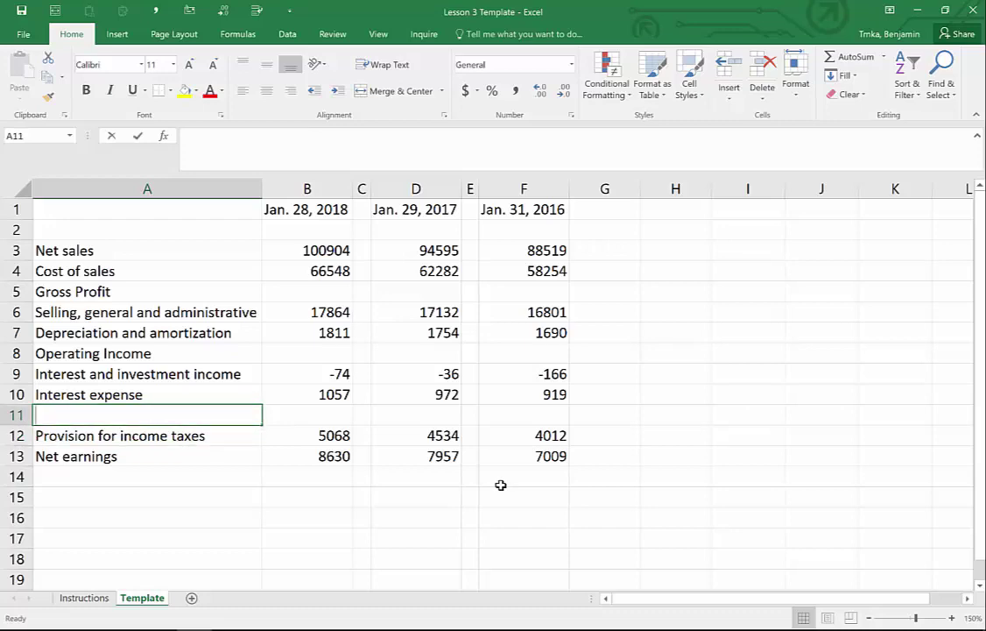
pyautogui.write('Profit Before Tax')
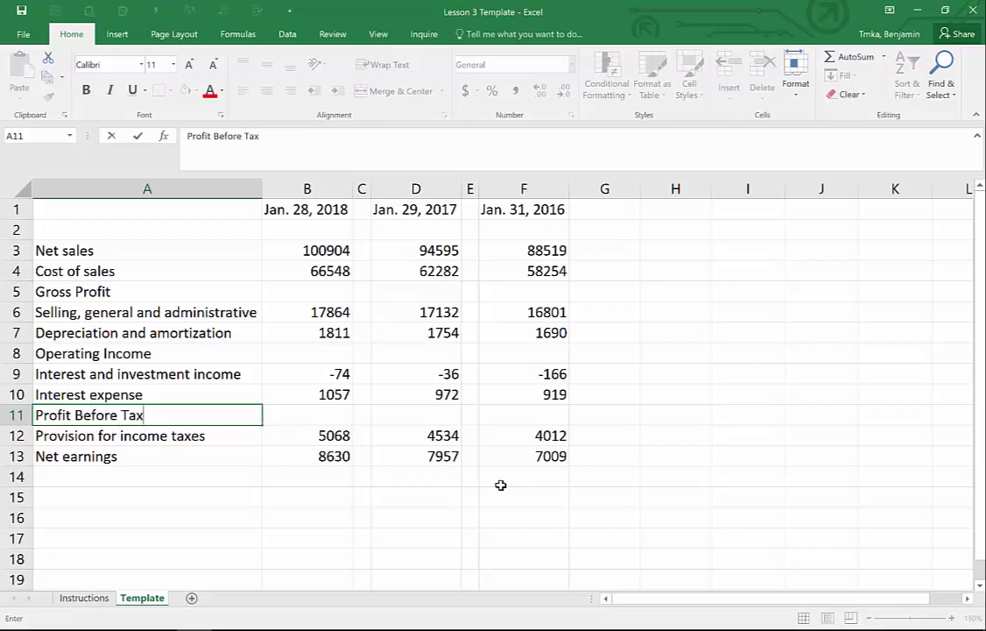
pyautogui.press('Return')
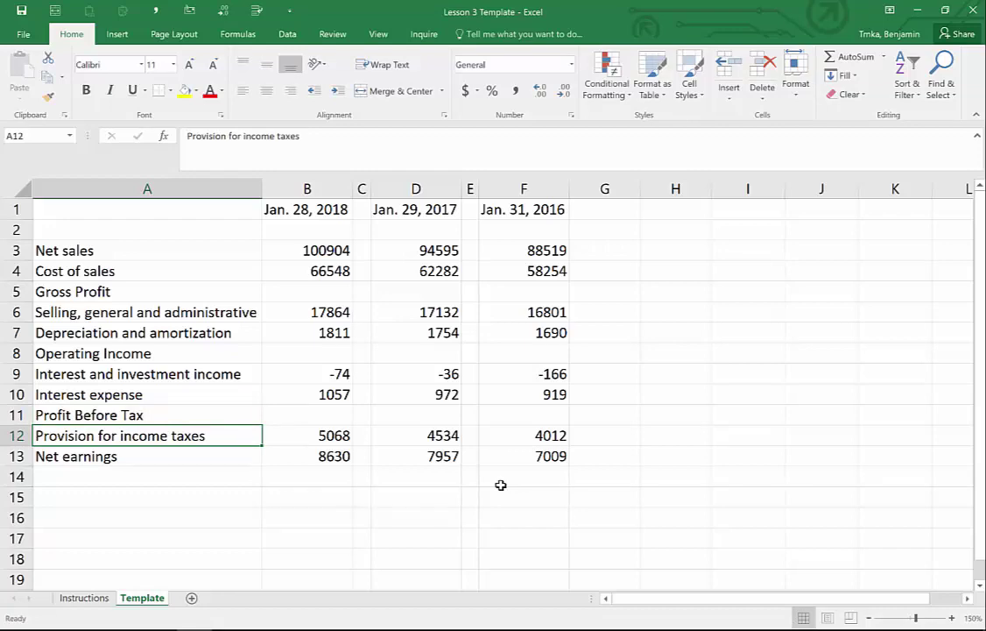
pyautogui.press('Right')
pyautogui.press('Up')
pyautogui.press('Up')
pyautogui.press('Up')
pyautogui.press('Up')
pyautogui.press('Up')
pyautogui.press('Up')
pyautogui.press('Up')
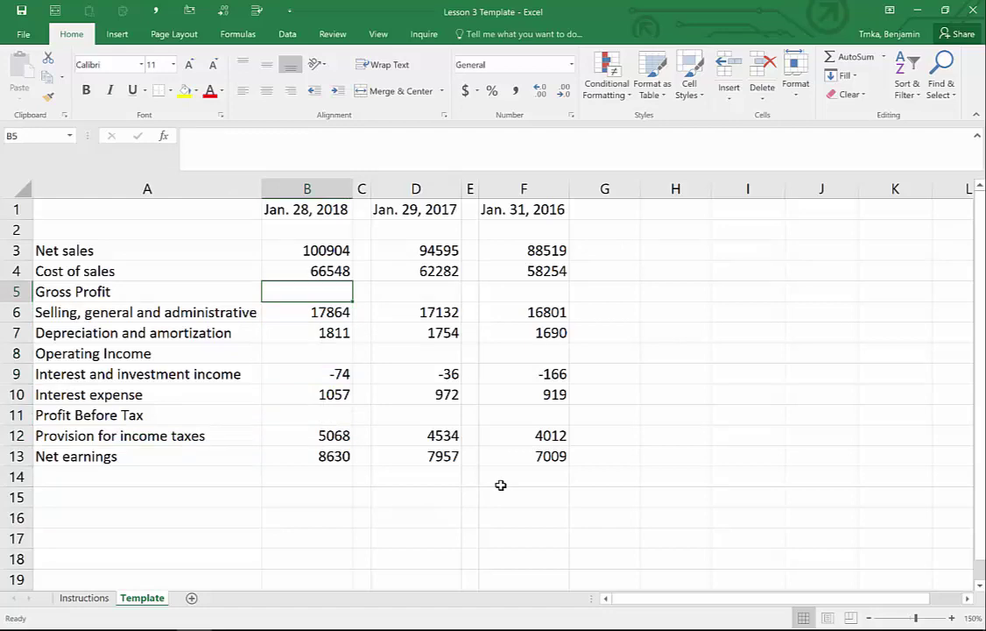
# - Enter the Gross Profit formula =B3-B4 in B5, giving 34356
pyautogui.write('=')
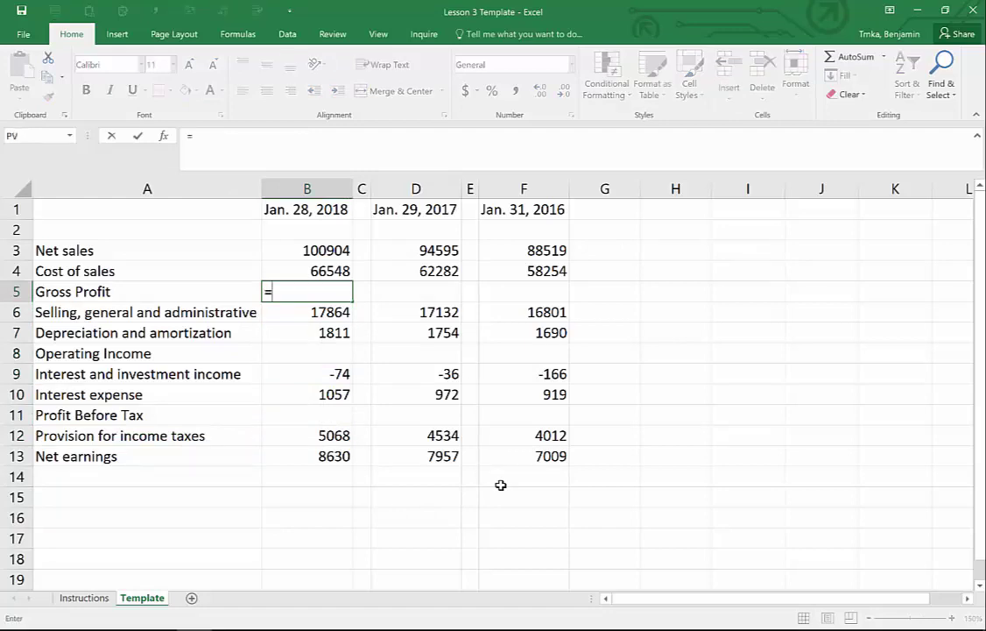
pyautogui.press('Up')
pyautogui.press('Up')
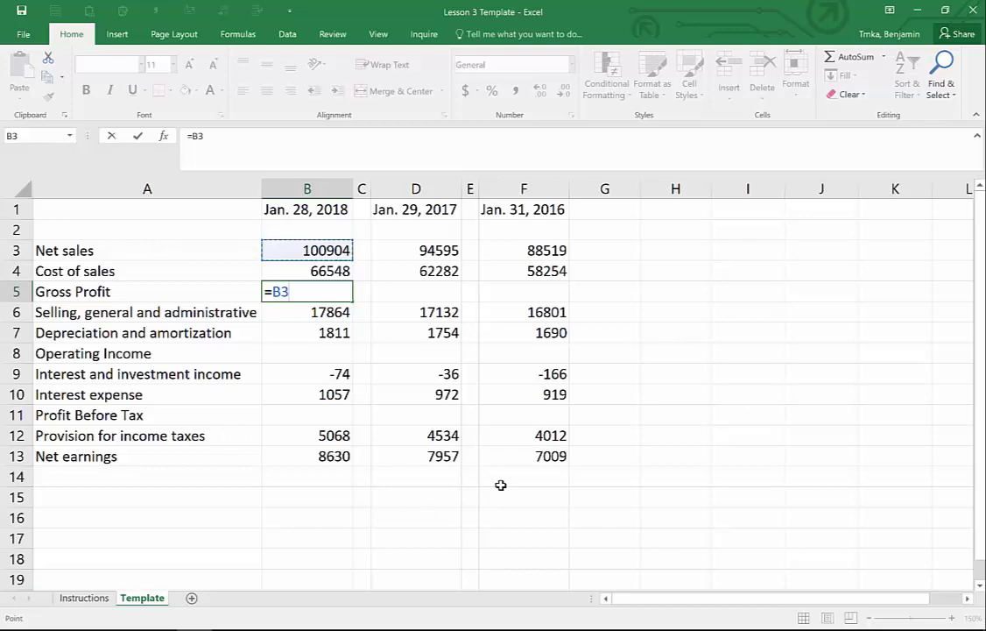
pyautogui.write('-')
pyautogui.press('Up')
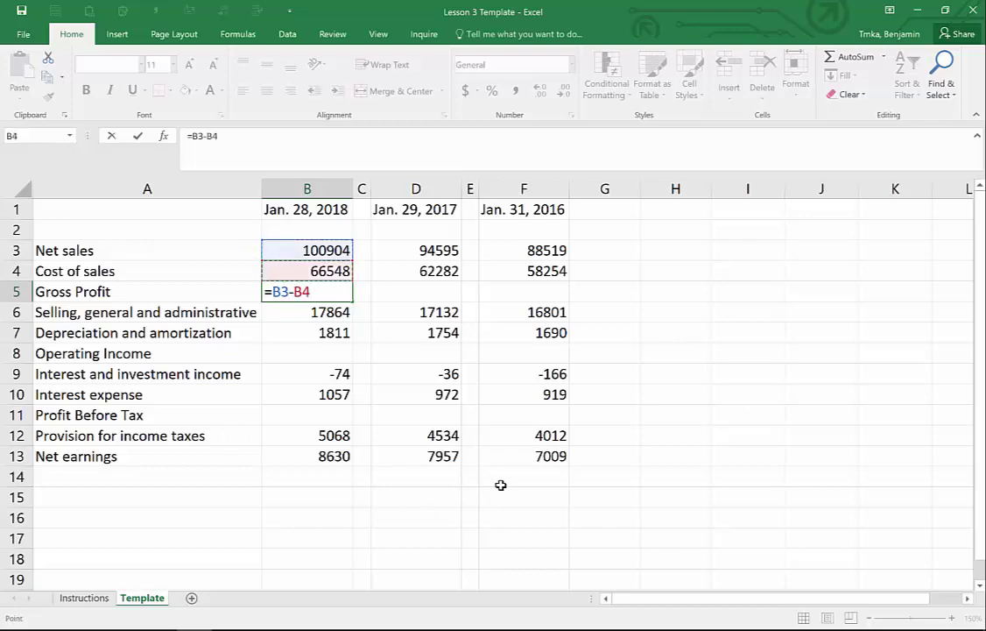
pyautogui.press('Return')
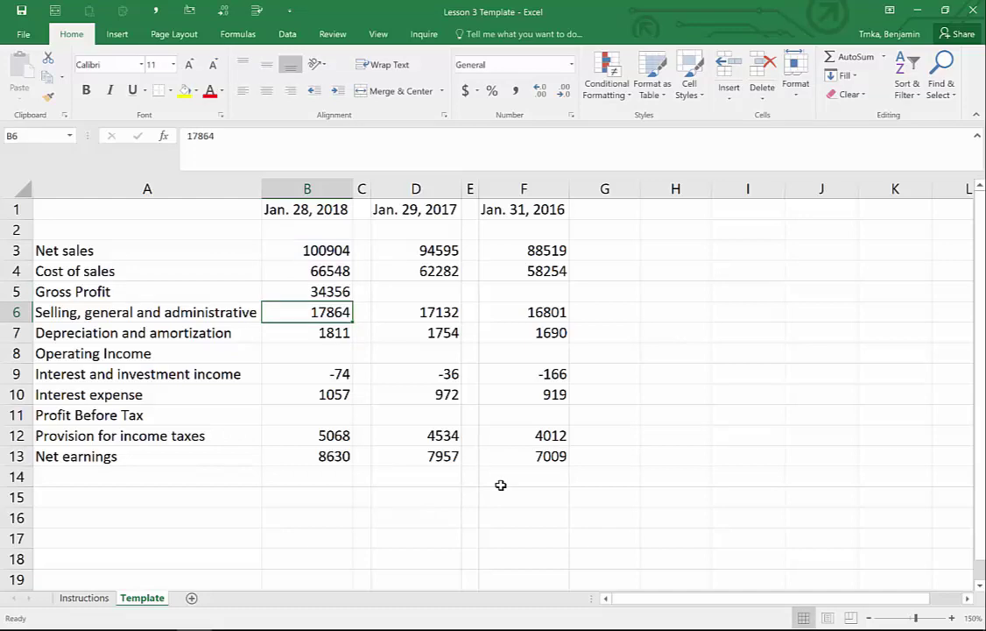
# - Copy the B5 formula into D5 and F5, giving 32313 and 30265
pyautogui.press('Up')
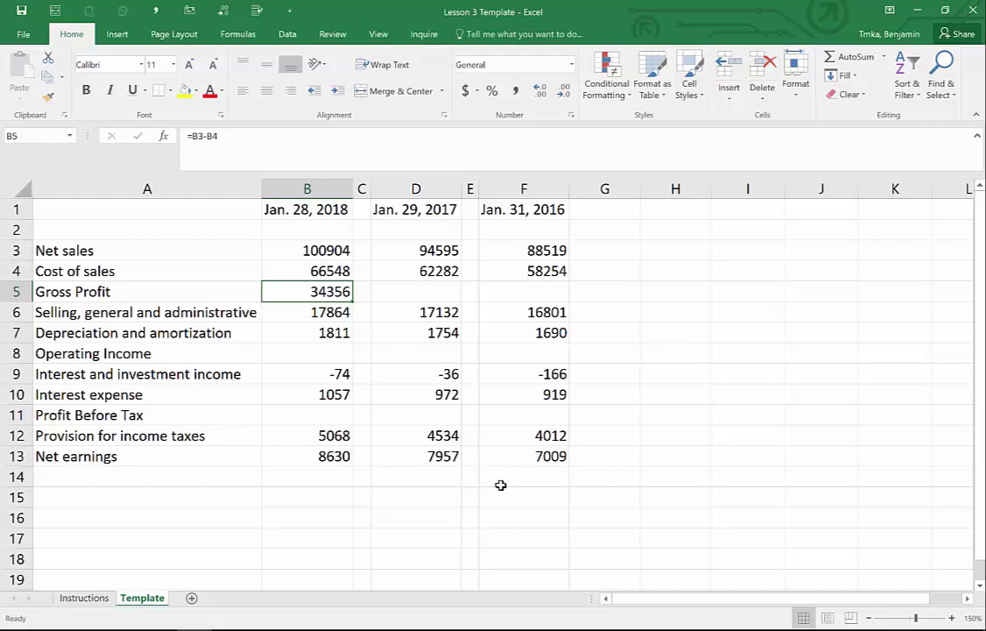
pyautogui.hotkey('ctrl', 'c')
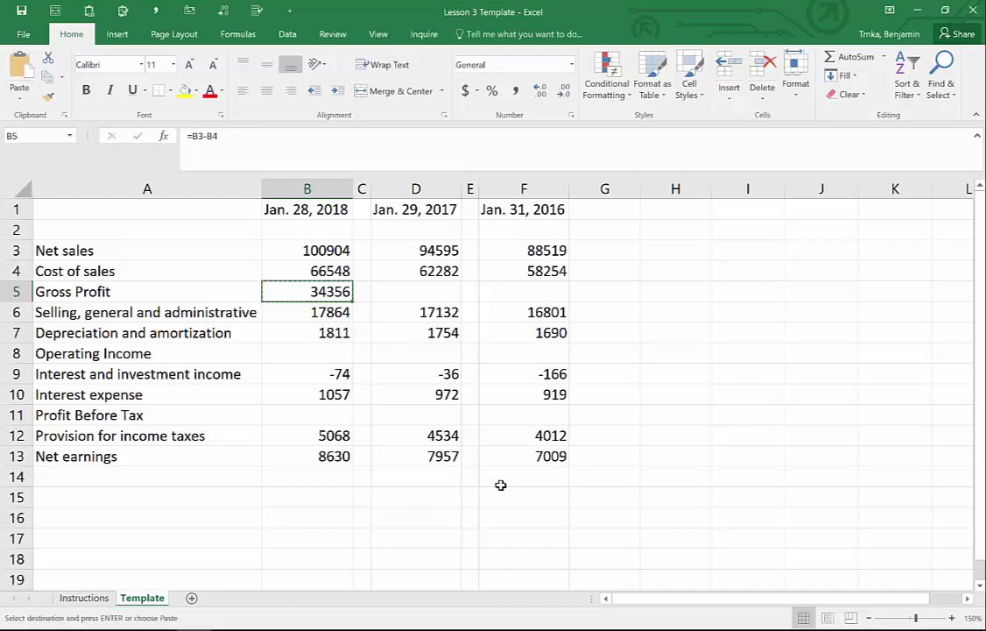
pyautogui.press('Right')
pyautogui.press('Right')
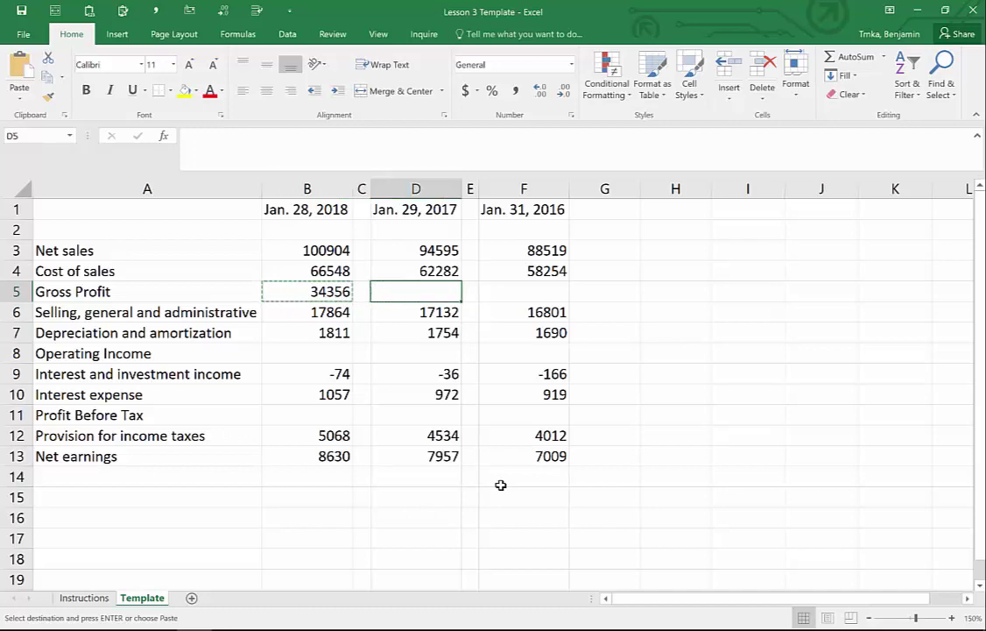
pyautogui.hotkey('ctrl', 'v')
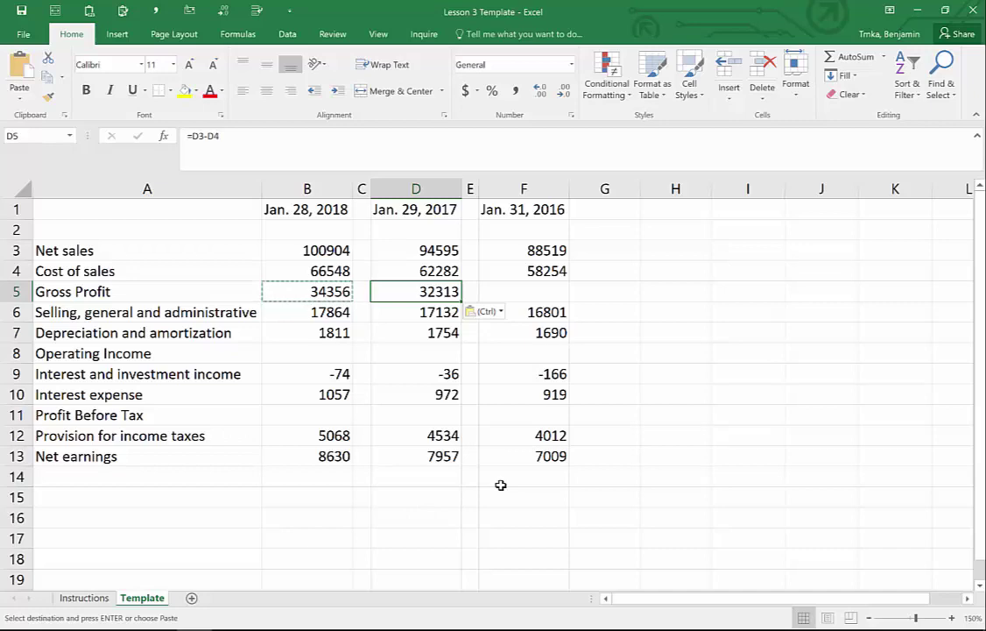
pyautogui.press('Right')
pyautogui.press('Right')
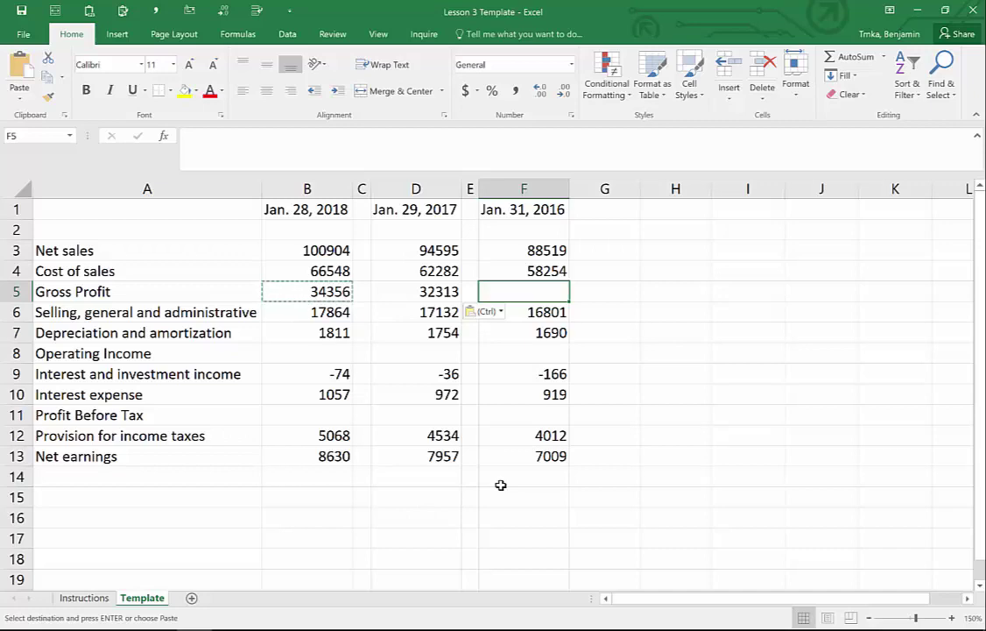
pyautogui.press('Return')
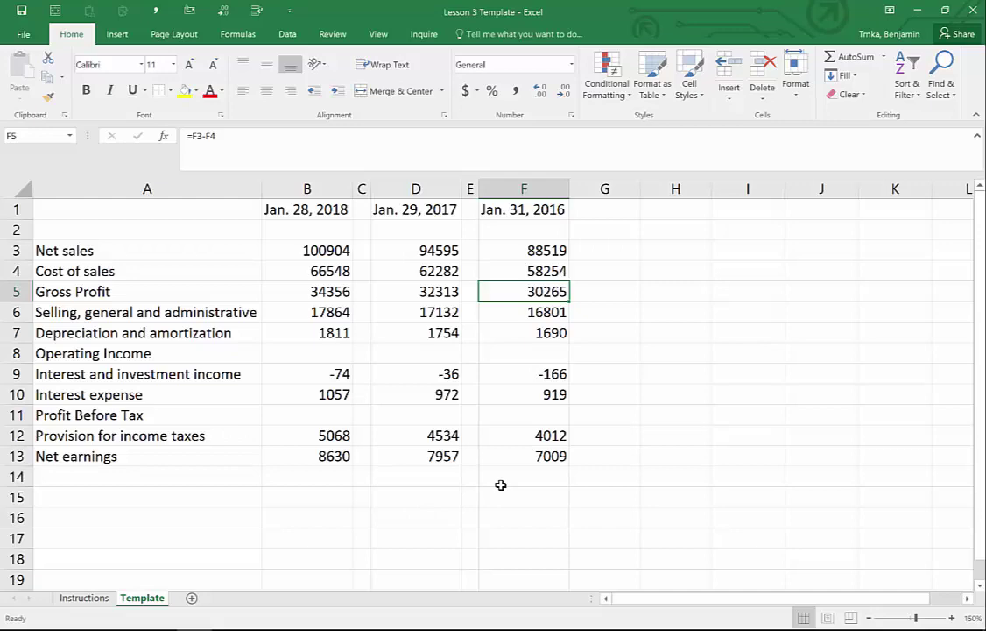
pyautogui.hotkey('ctrl', 'z')
pyautogui.hotkey('ctrl', 'v')
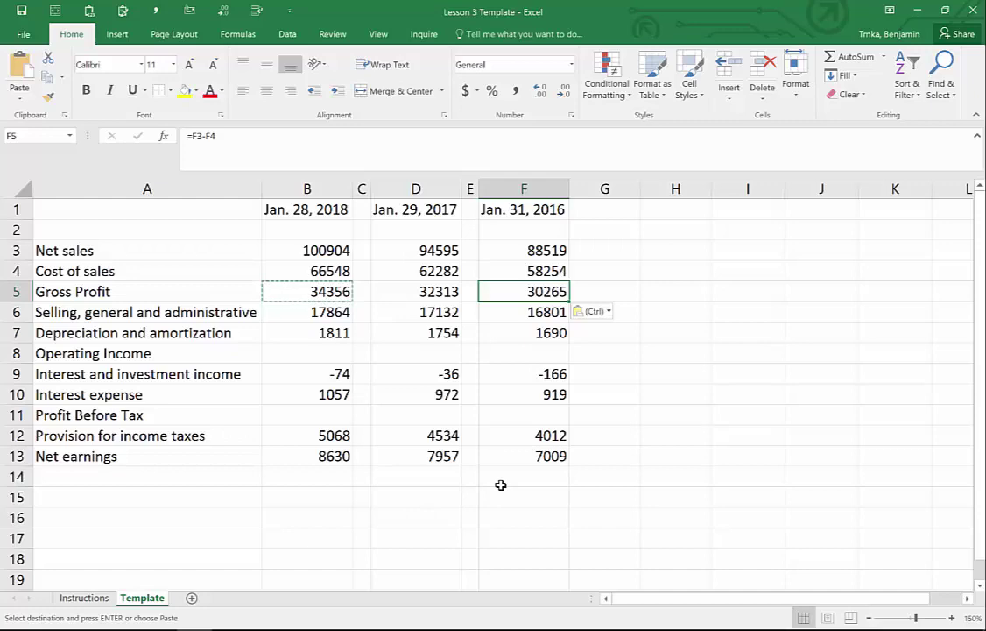
pyautogui.press('Escape')
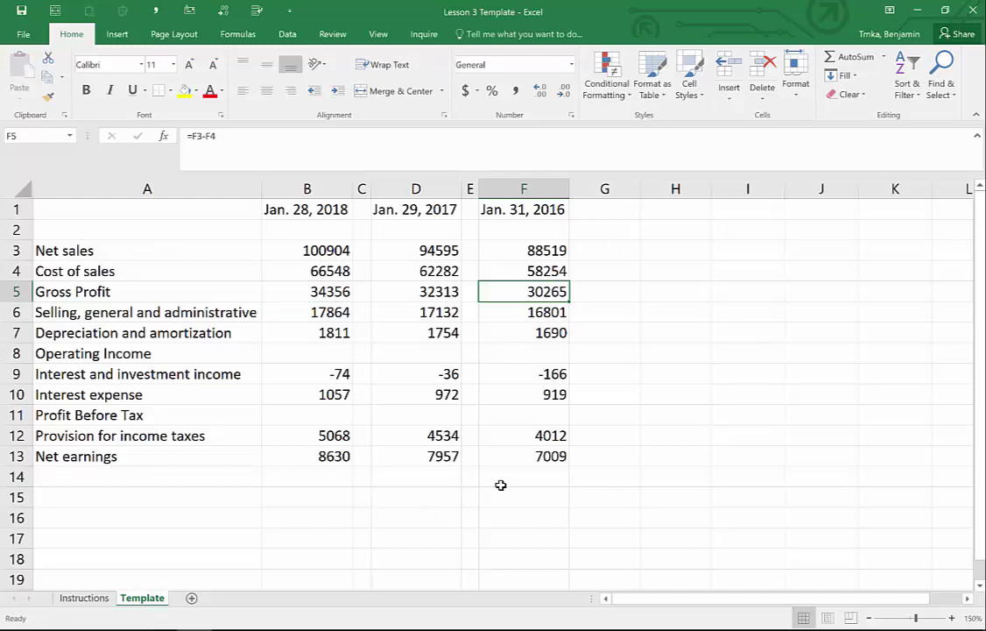
# - Enter =B5-B6-B7 in B8 to compute Operating Income of 14681
pyautogui.press('Down')
pyautogui.press('Down')
pyautogui.press('Left')
pyautogui.press('Left')
pyautogui.press('Down')
pyautogui.press('Down')
pyautogui.press('Left')
pyautogui.press('Up')
pyautogui.press('Left')
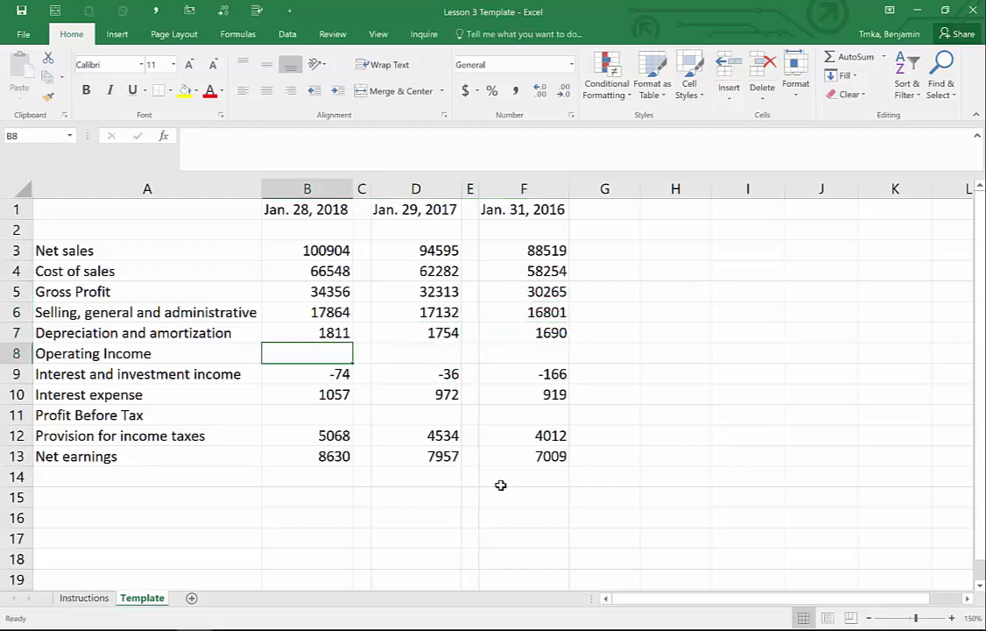
pyautogui.write('=')
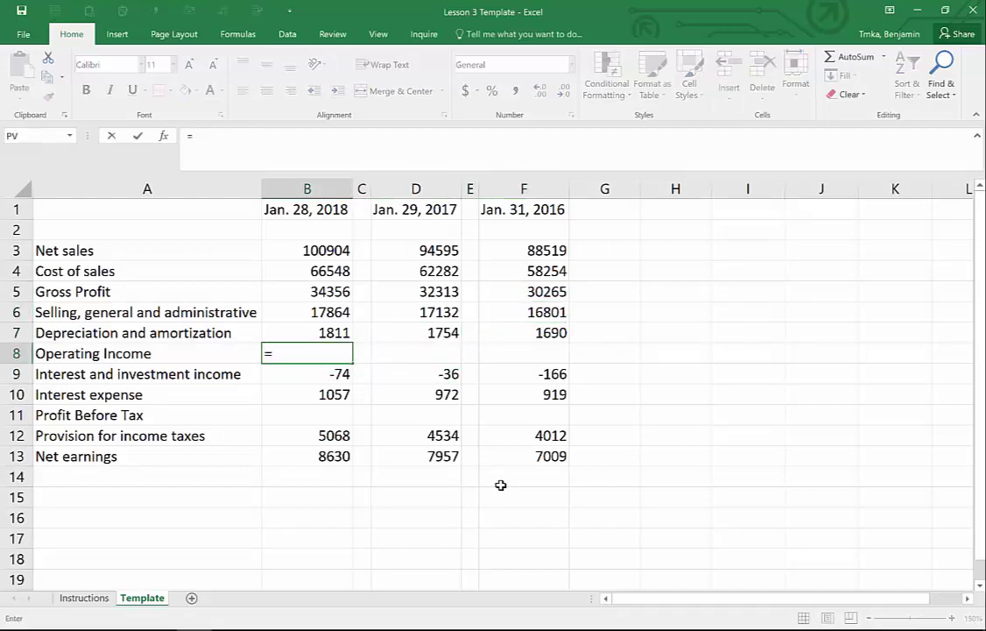
pyautogui.press('Up')
pyautogui.press('Up')
pyautogui.press('Up')
pyautogui.write('-')
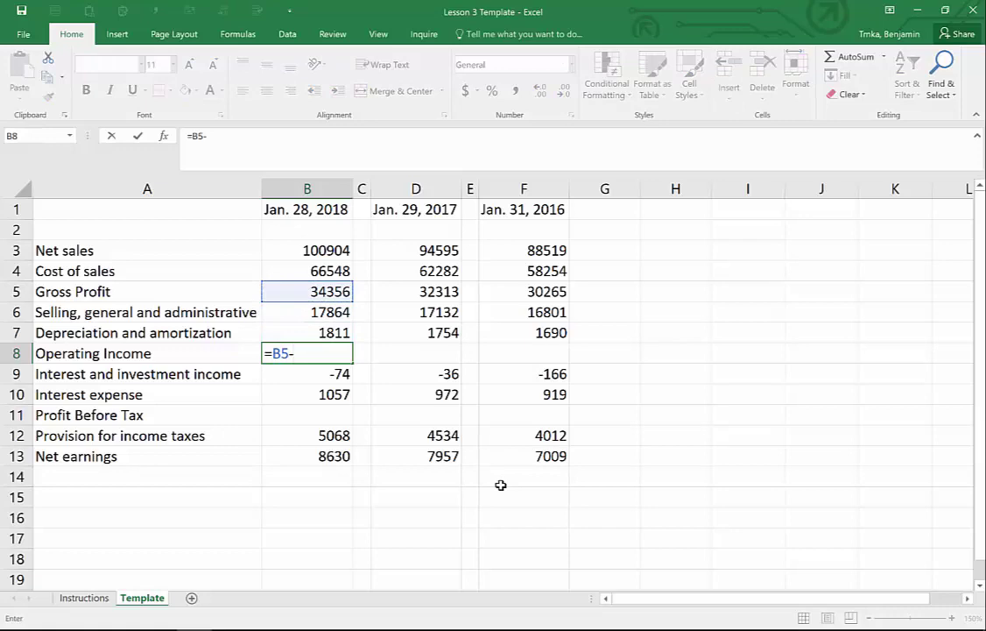
pyautogui.press('Up')
pyautogui.press('Up')
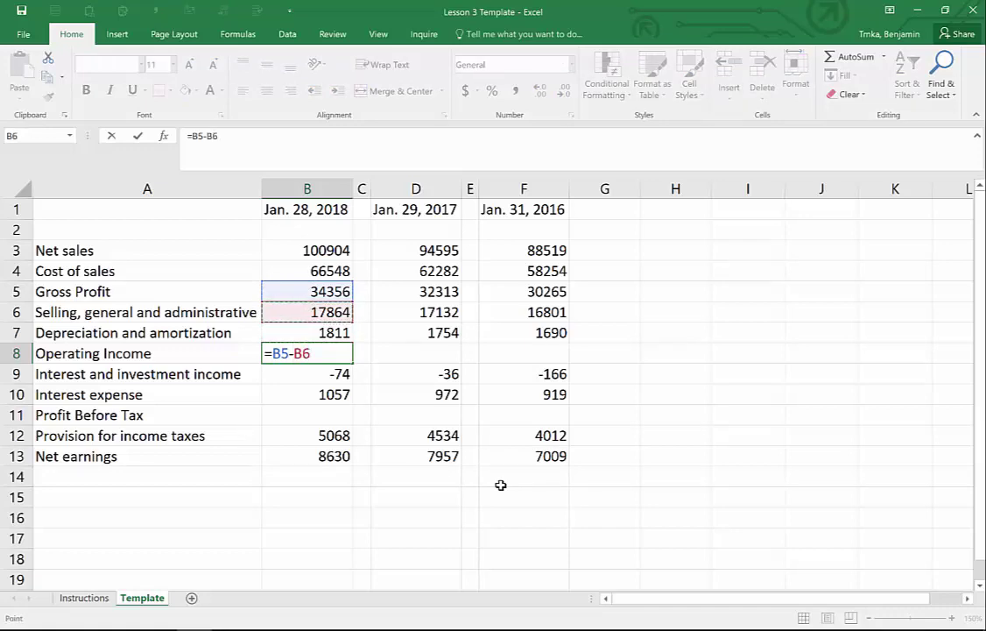
pyautogui.write('-')
pyautogui.press('Up')
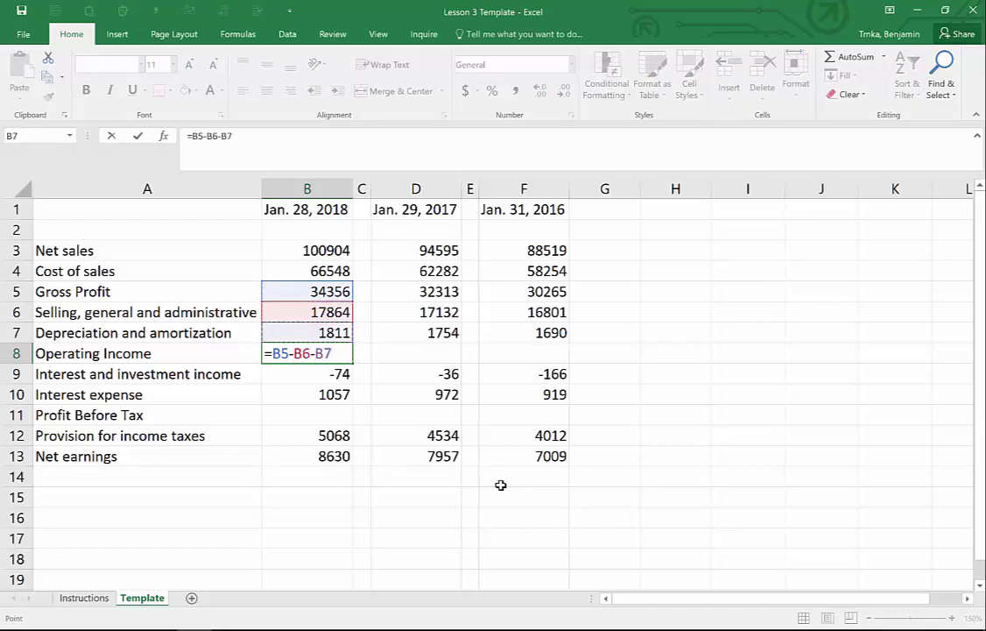
pyautogui.press('Return')
# - Copy the Operating Income formula into D8 and F8, giving 13427 and 11774
pyautogui.press('Up')
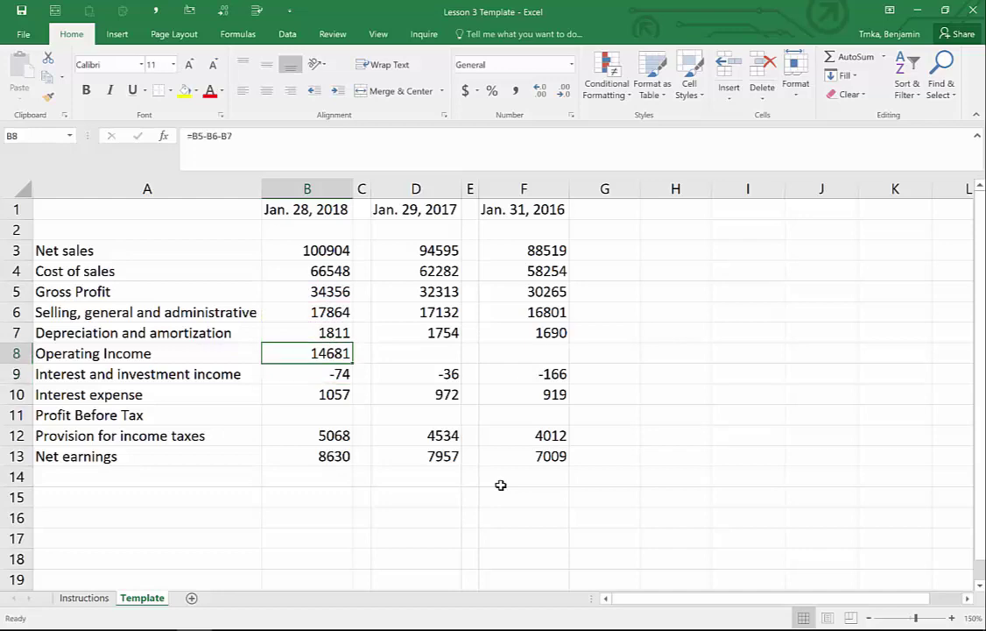
pyautogui.hotkey('ctrl', 'c')
pyautogui.press('Right')
pyautogui.press('Right')
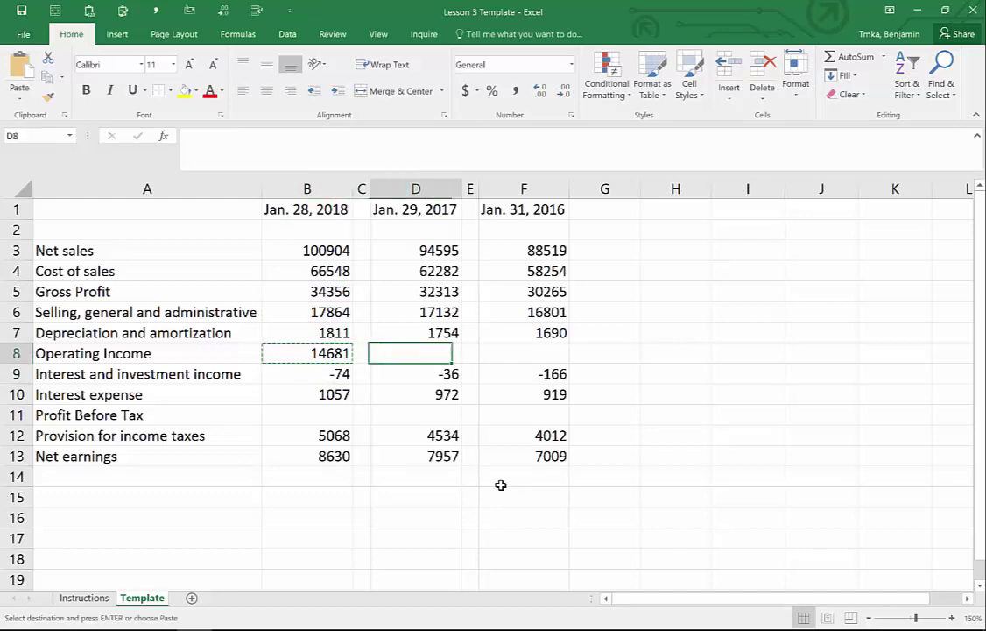
pyautogui.hotkey('ctrl', 'v')
pyautogui.press('Right')
pyautogui.press('Right')
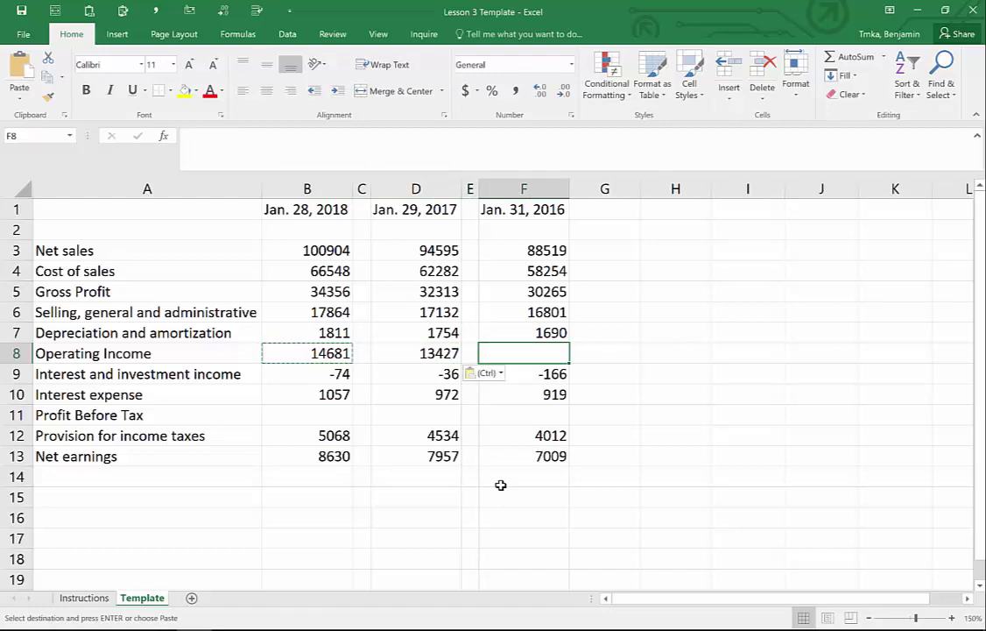
pyautogui.press('Return')
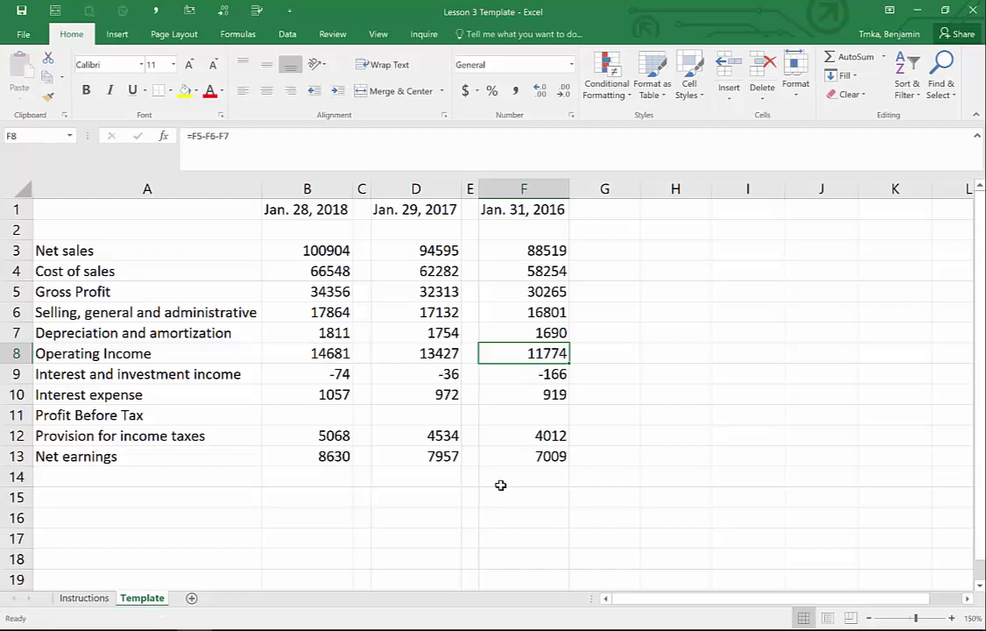
pyautogui.press('Left')
pyautogui.press('Left')
pyautogui.press('Left')
pyautogui.press('Left')
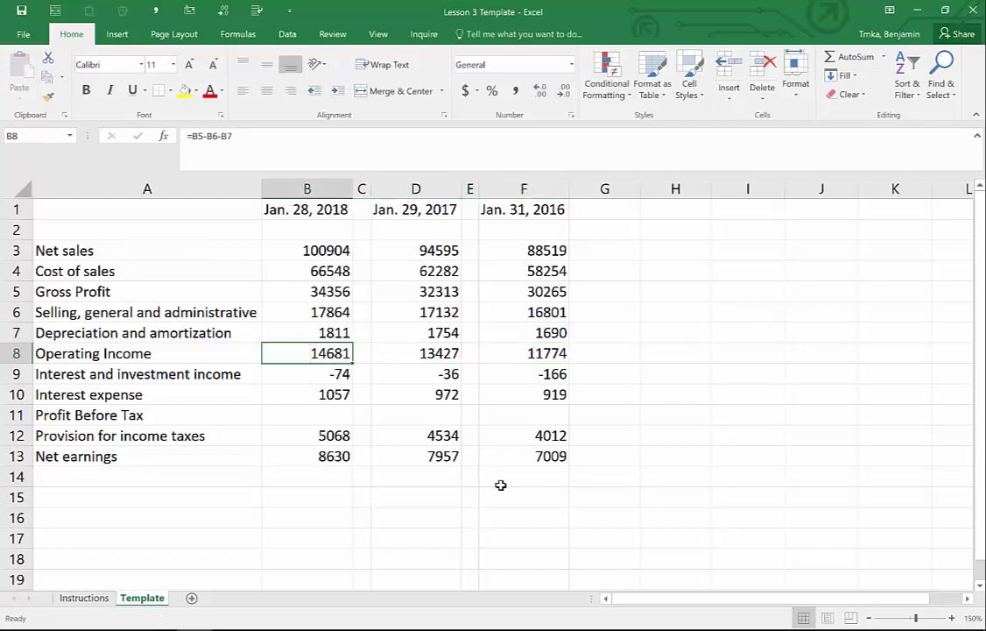
pyautogui.press('Right')
pyautogui.press('Right')
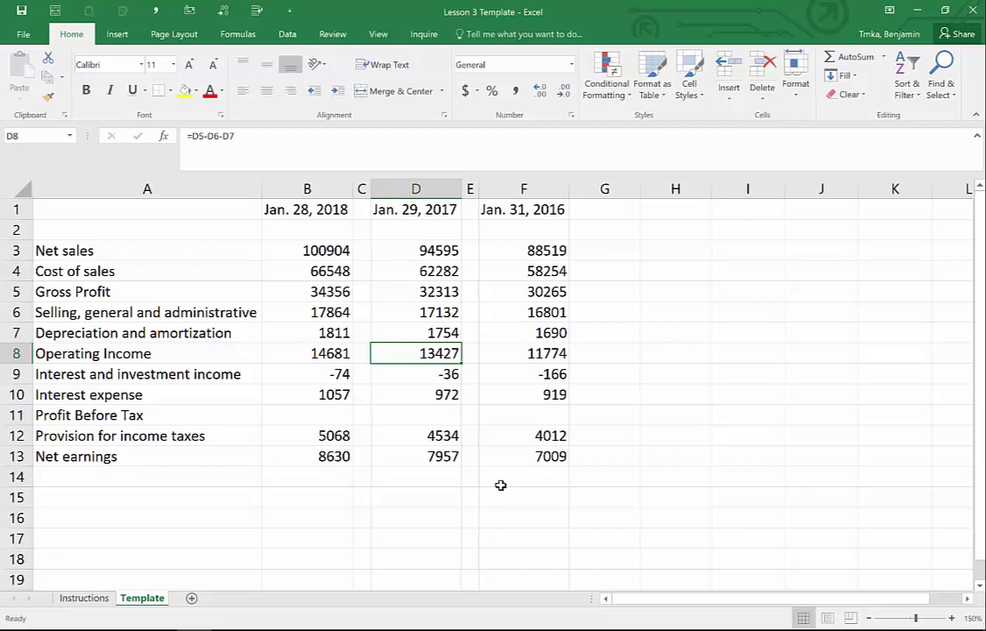
pyautogui.press('Down')
pyautogui.press('Down')
pyautogui.press('Down')
pyautogui.press('Left')
pyautogui.press('Left')
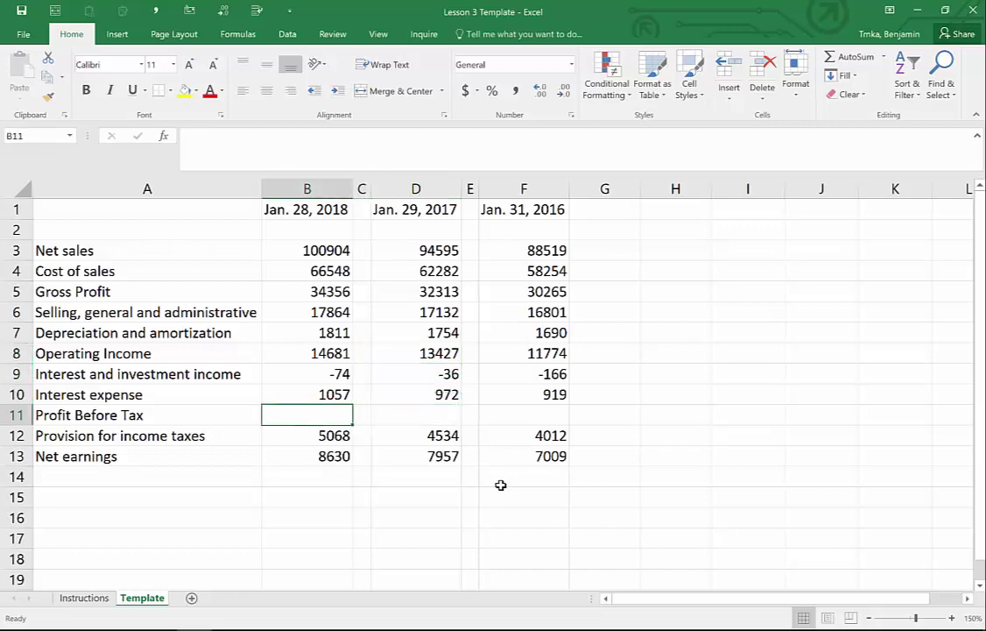
# - Enter =B8-B9-B10 in B11 to compute Profit Before Tax of 13698
pyautogui.write('=')
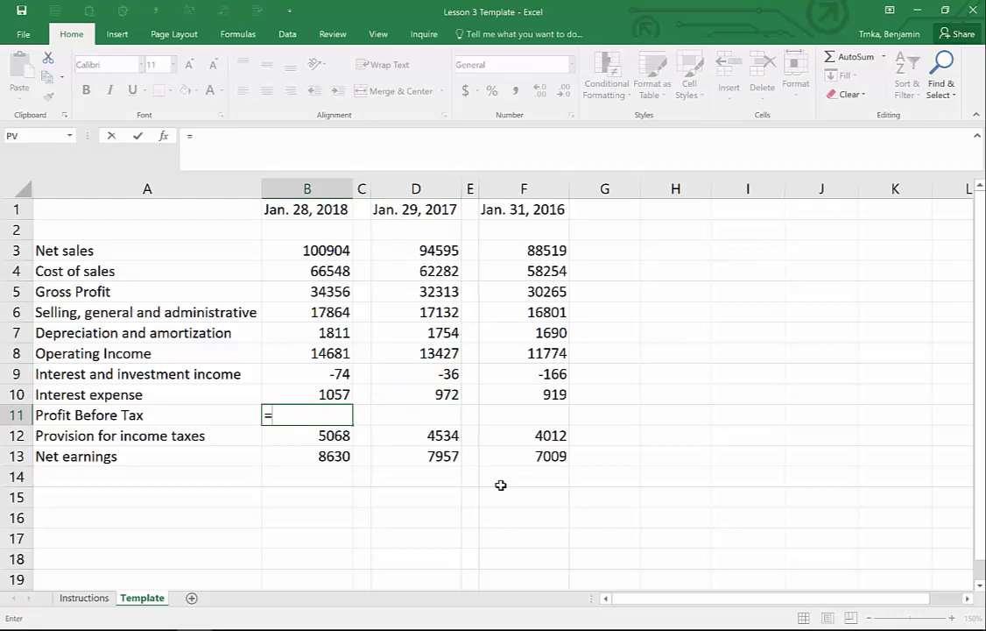
pyautogui.press('Up')
pyautogui.press('Up')
pyautogui.press('Up')
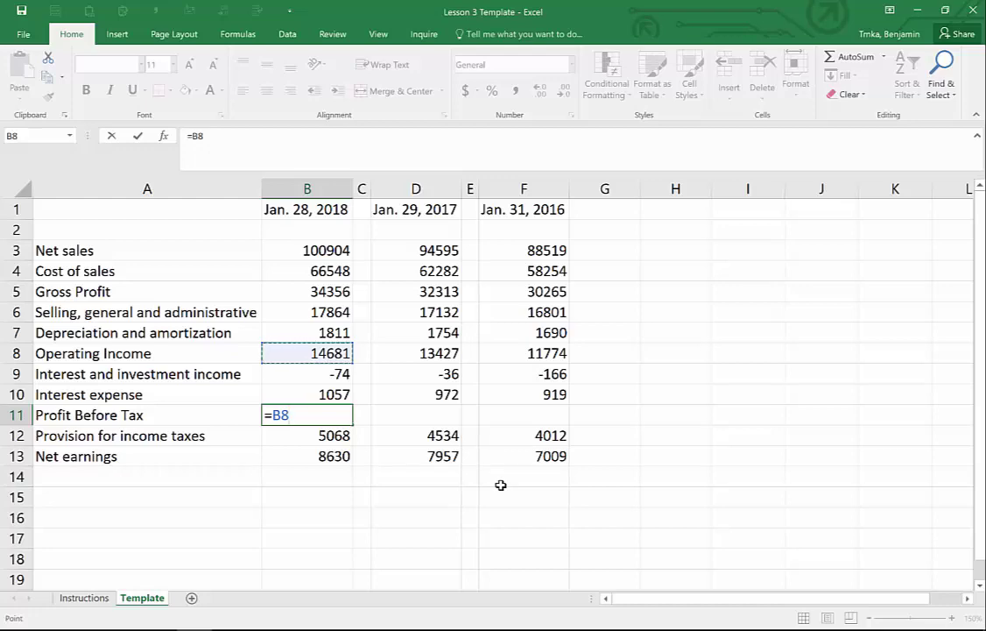
pyautogui.write('-')
pyautogui.press('Up')
pyautogui.press('Up')
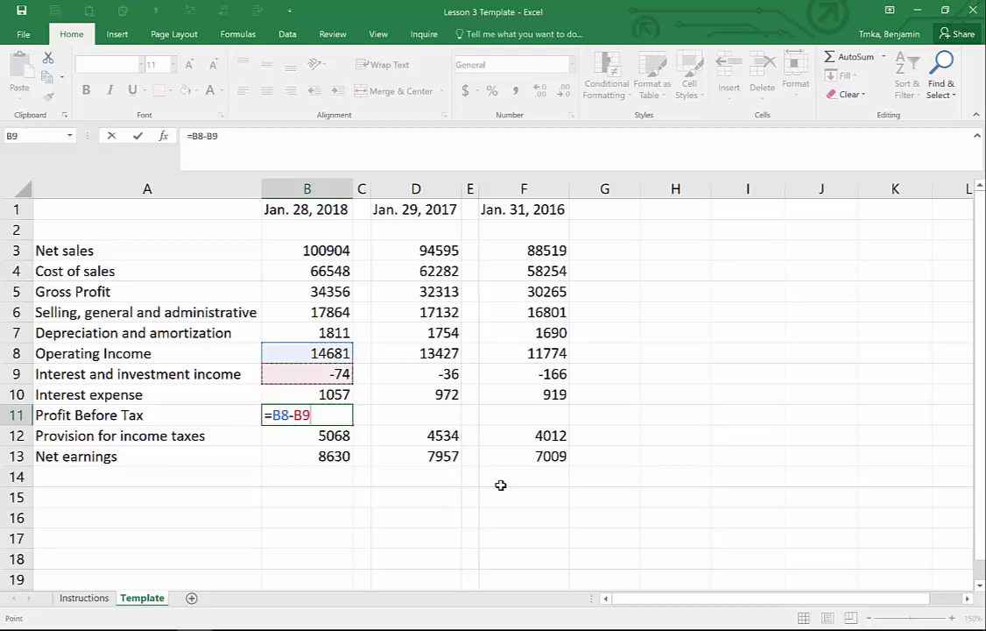
pyautogui.write('-')
pyautogui.press('Up')
pyautogui.press('Return')
# - Copy the Profit Before Tax formula into D11 and F11, giving 12491 and 11021
pyautogui.press('Up')
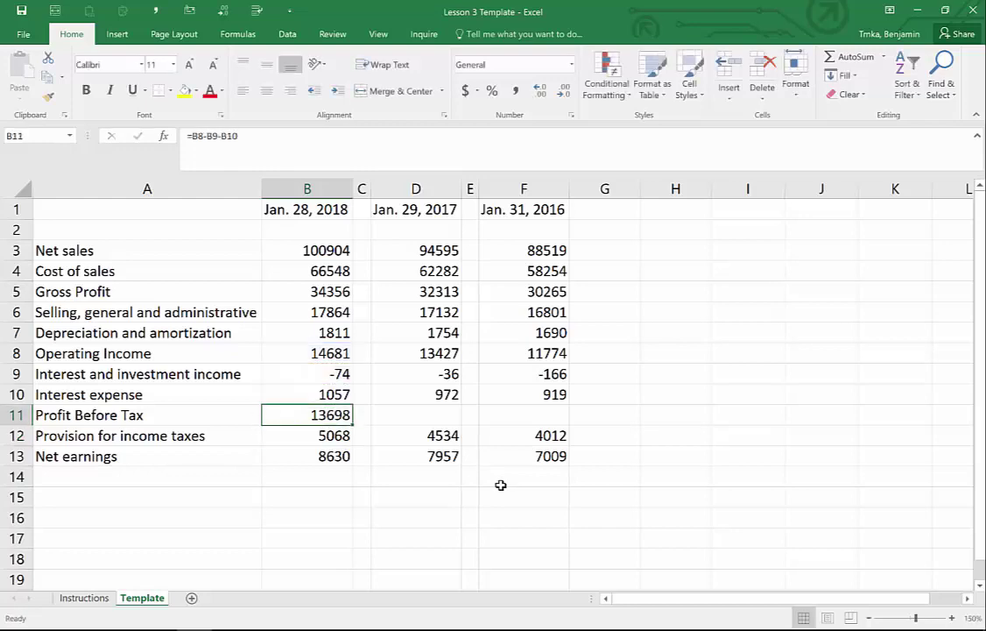
pyautogui.hotkey('ctrl', 'c')
pyautogui.press('Right')
pyautogui.press('Right')
pyautogui.hotkey('ctrl', 'v')
pyautogui.press('Right')
pyautogui.press('Right')
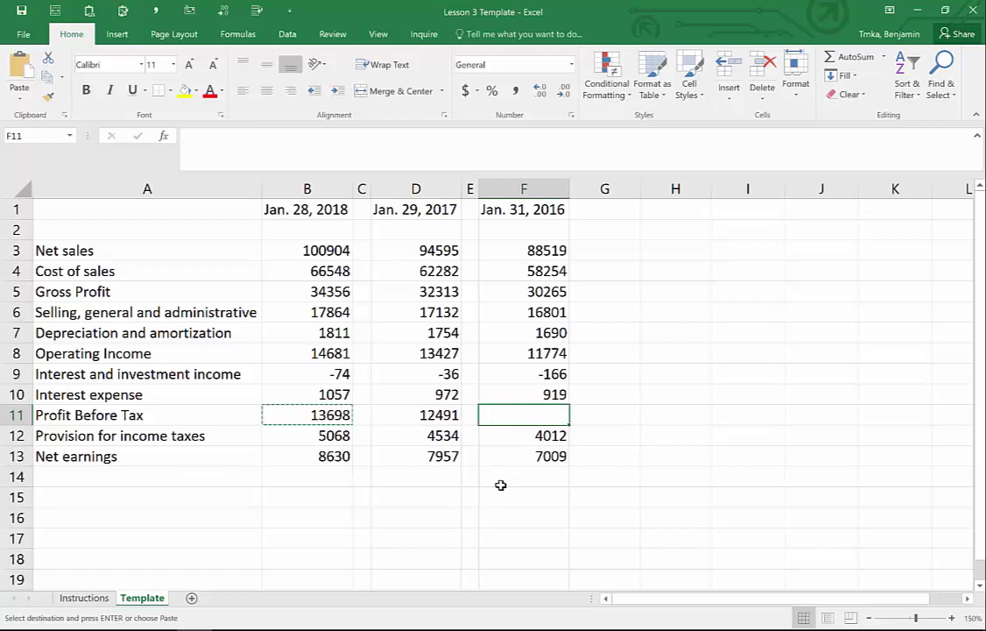
pyautogui.hotkey('ctrl', 'v')
pyautogui.press('Down')
pyautogui.press('Down')
pyautogui.press('Left')
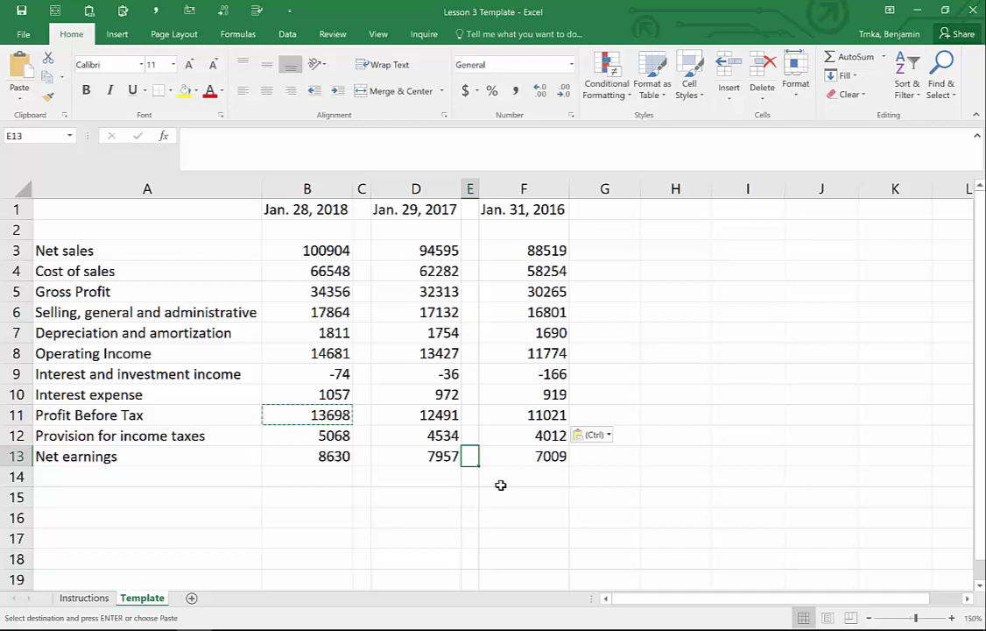
# - Review the column D values and select the range A3:B13
pyautogui.press('Left')
pyautogui.press('Up')
pyautogui.press('Up')
pyautogui.press('Up')
pyautogui.press('Up')
pyautogui.press('Up')
pyautogui.press('Up')
pyautogui.press('Up')
pyautogui.press('Up')
pyautogui.press('Up')
pyautogui.press('Up')
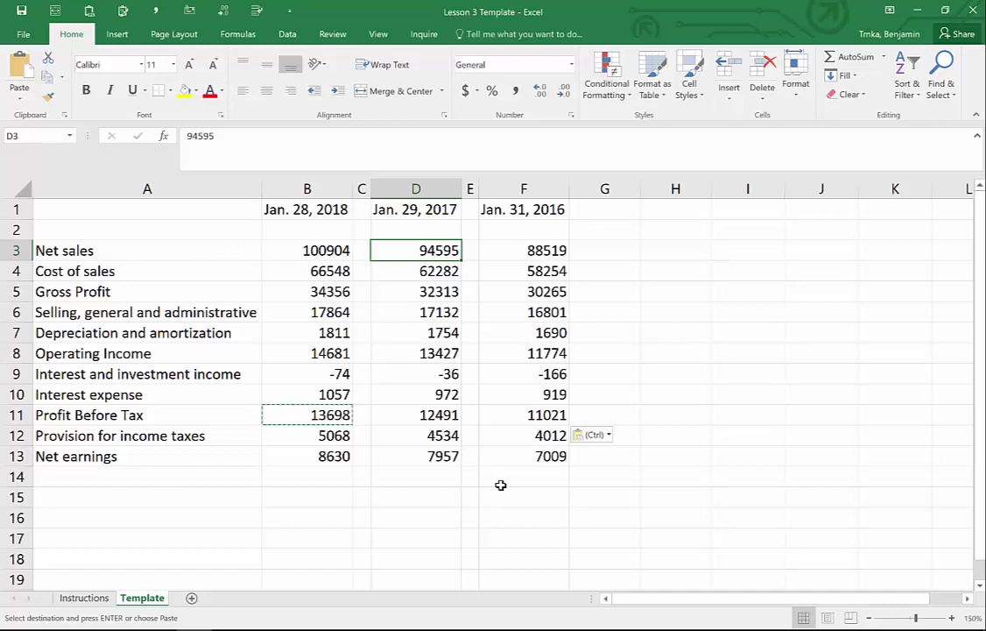
pyautogui.press('ctrl')
pyautogui.press('Escape')
pyautogui.press('Down')
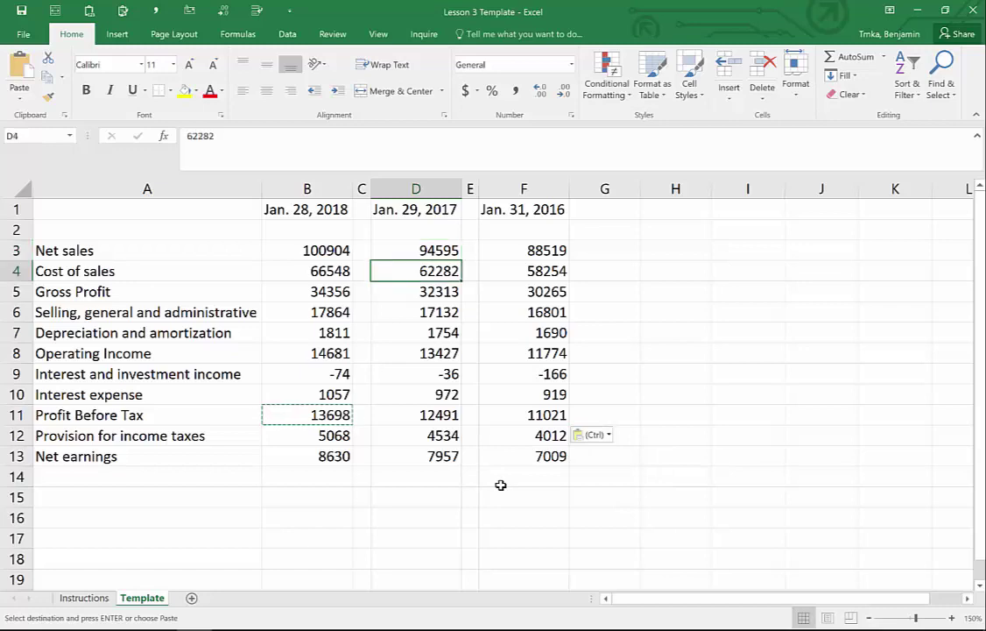
pyautogui.press('Up')
pyautogui.press('Left')
pyautogui.press('Left')
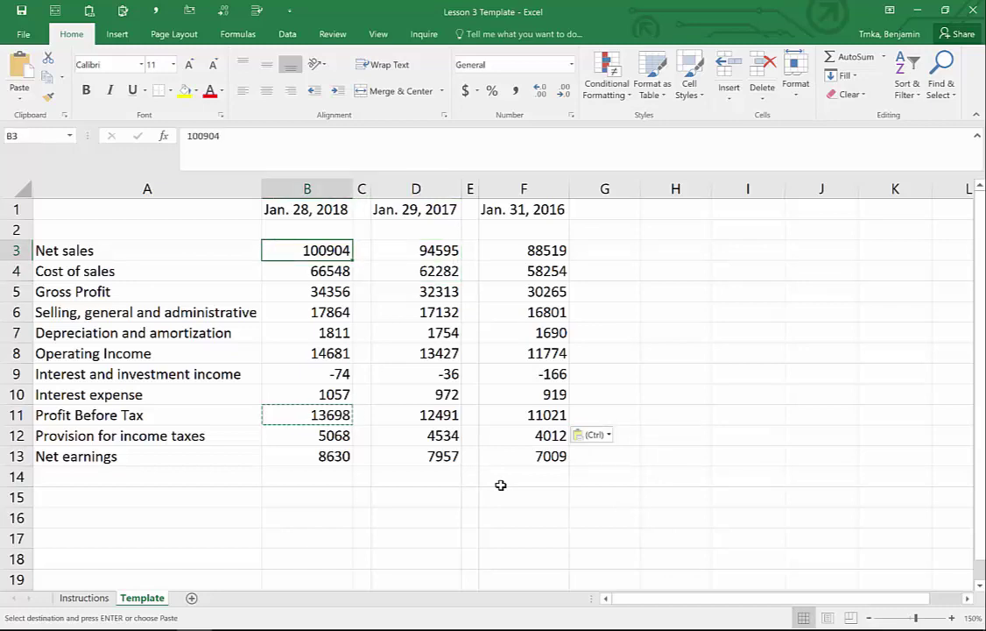
pyautogui.hotkey('ctrl', 'shift', 'Down')
pyautogui.hotkey('shift', 'Left')
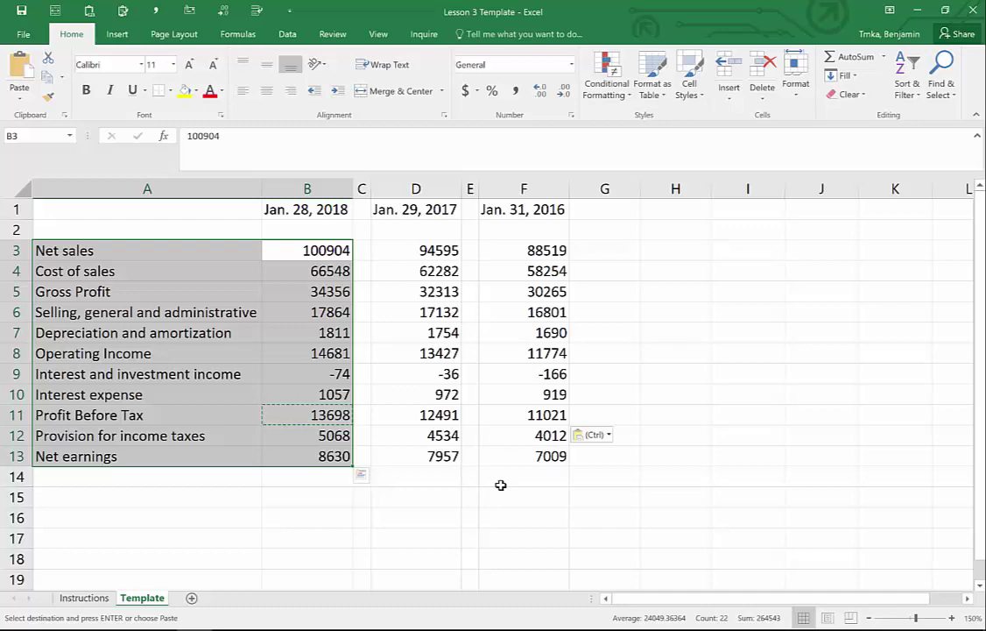
# - Apply Comma Style to the whole sheet and remove both decimal places
pyautogui.hotkey('ctrl', 'a')
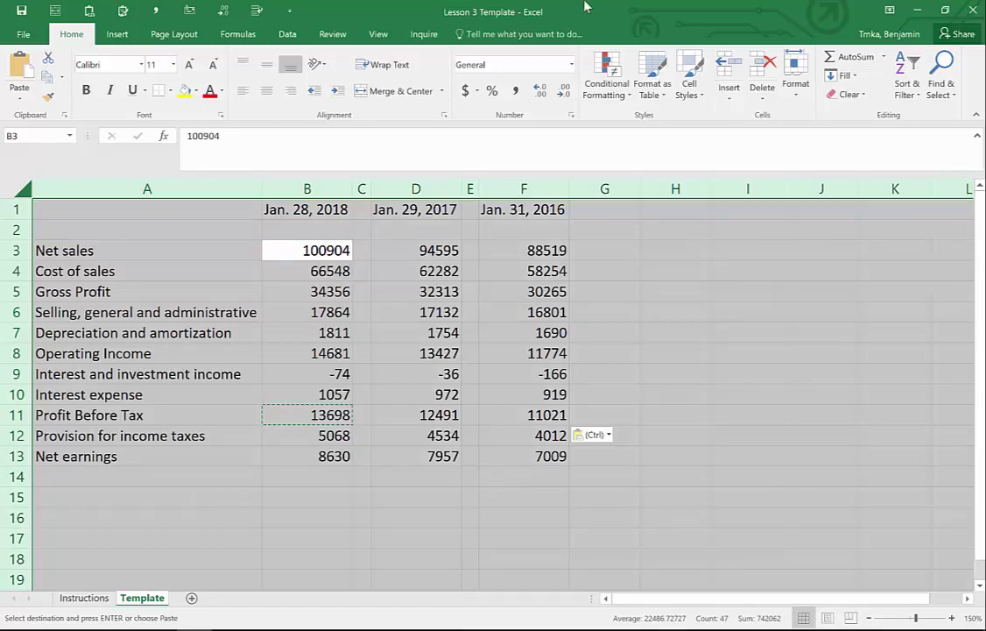
pyautogui.click(516, 91)
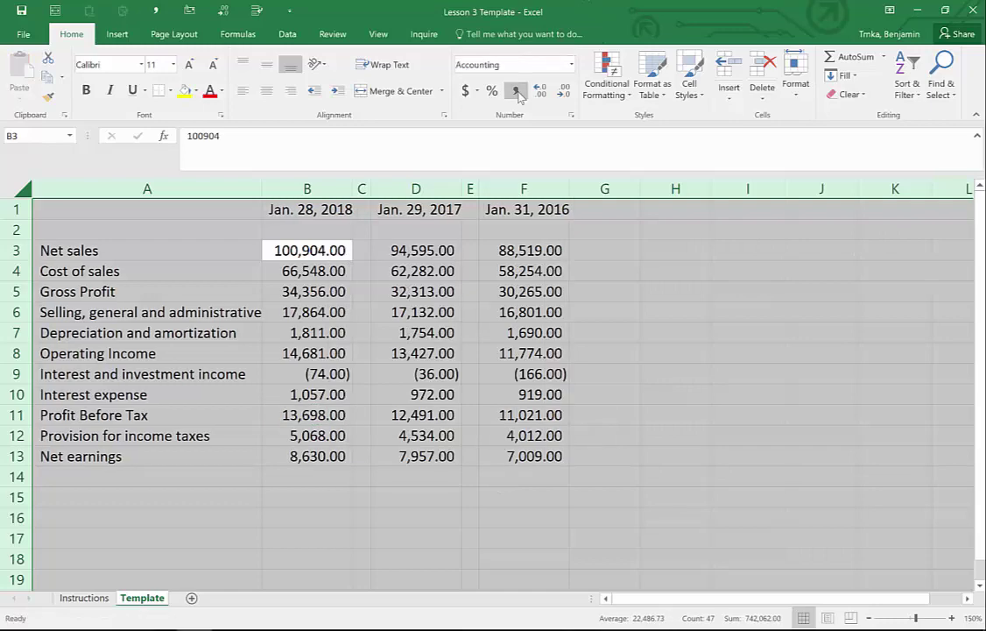
pyautogui.click(565, 91)
pyautogui.click(565, 91)
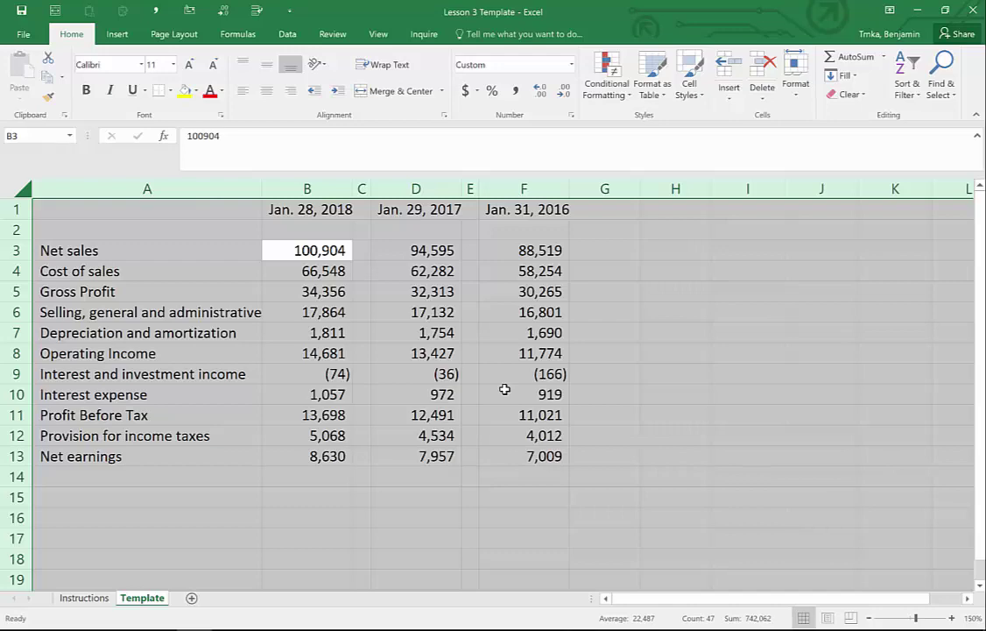
# - Format column B as comma style with no decimals, then select column D
pyautogui.press('Down')
pyautogui.press('Down')
pyautogui.press('Down')
pyautogui.press('Down')
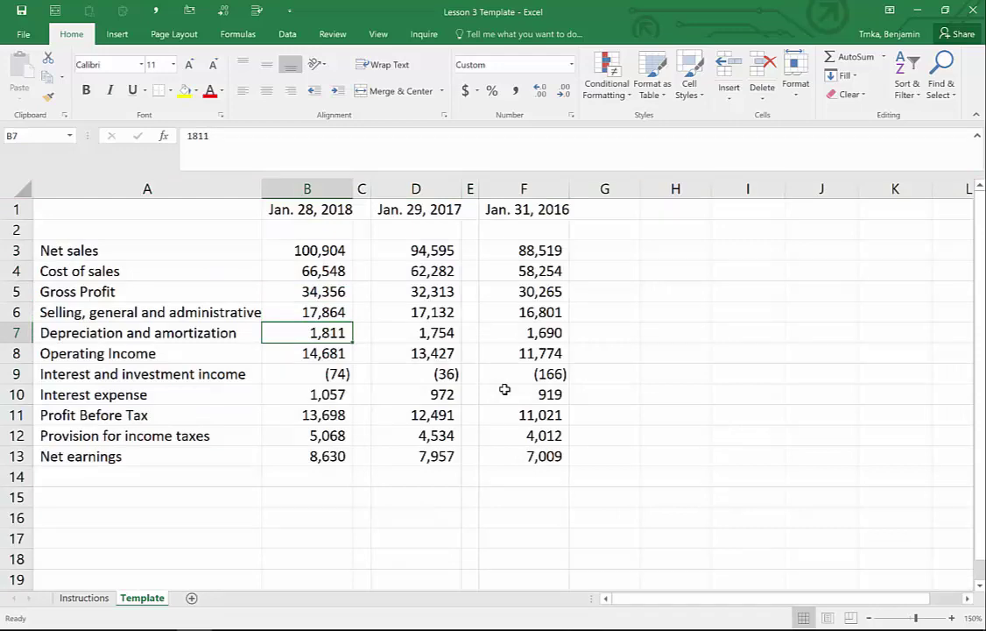
pyautogui.hotkey('ctrl', 'space')
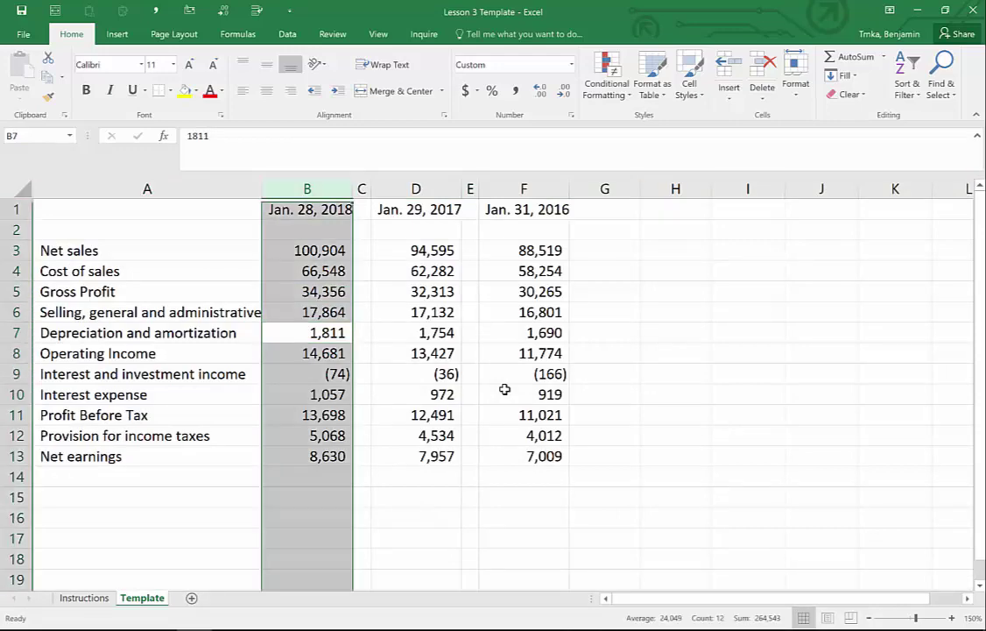
pyautogui.click(515, 91)
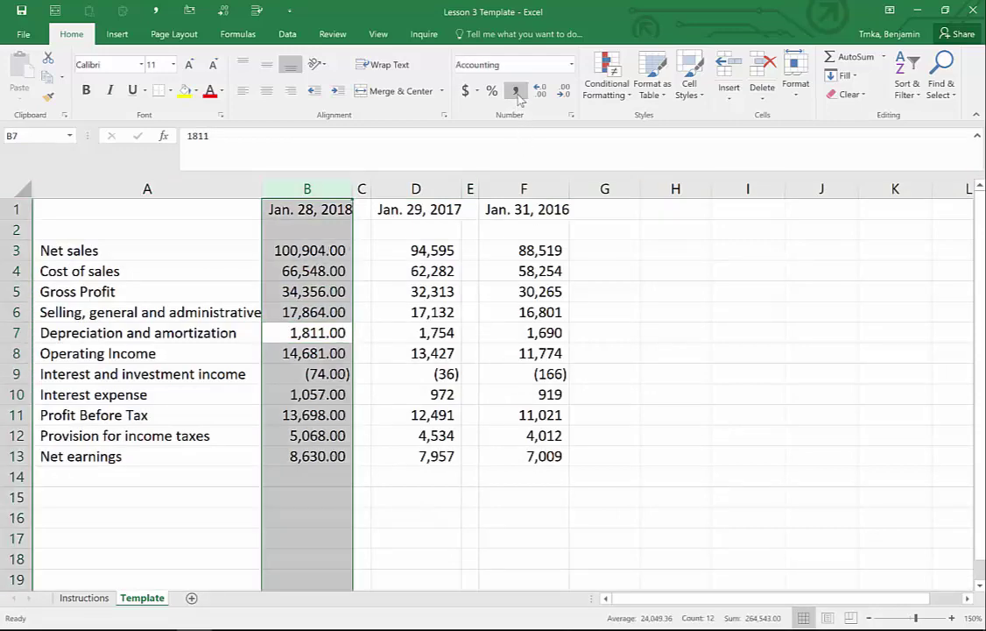
pyautogui.click(565, 91)
pyautogui.click(567, 94)
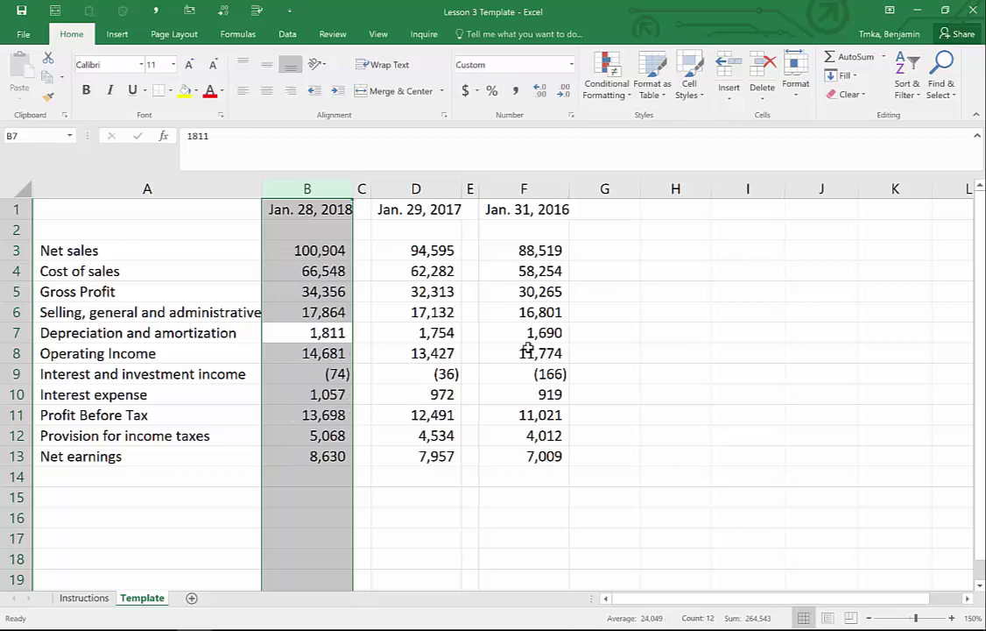
pyautogui.press('Right')
pyautogui.press('Right')
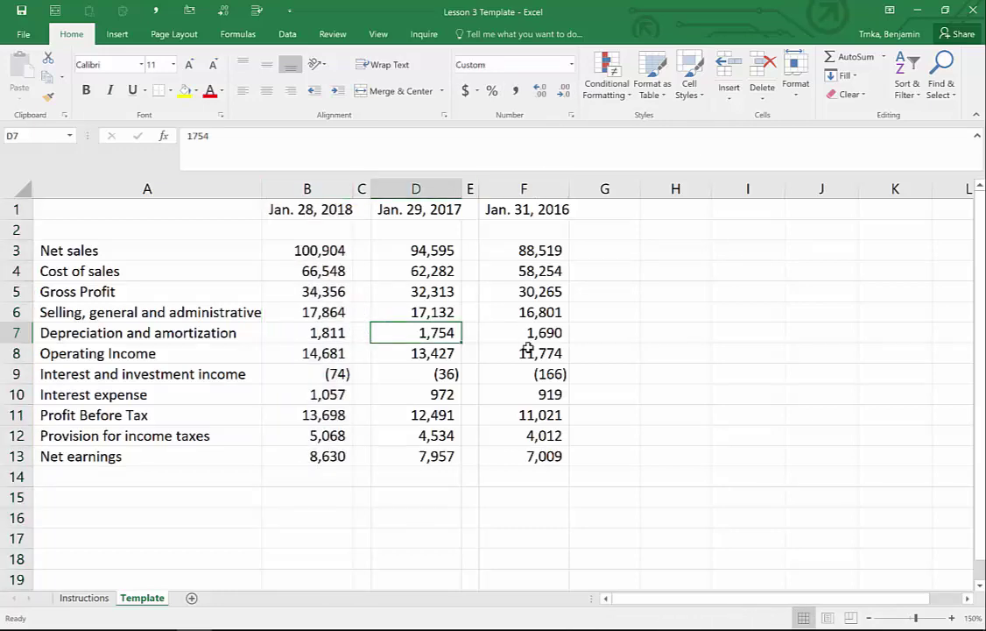
pyautogui.hotkey('ctrl', 'space')
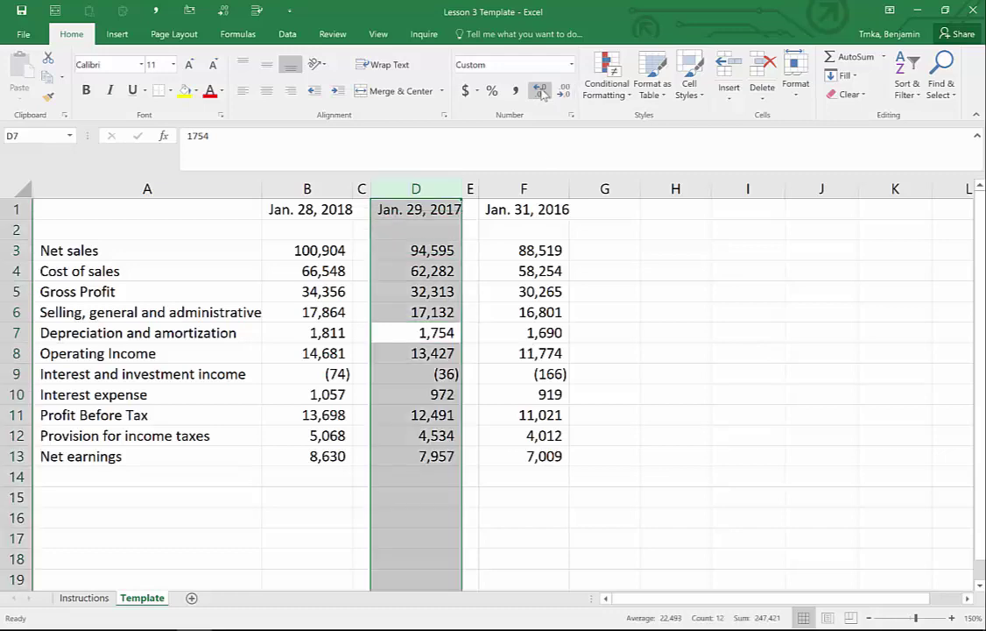
# - Bold row 13 so Net earnings 8,630, 7,957 and 7,009 stand out
pyautogui.click(551, 292)
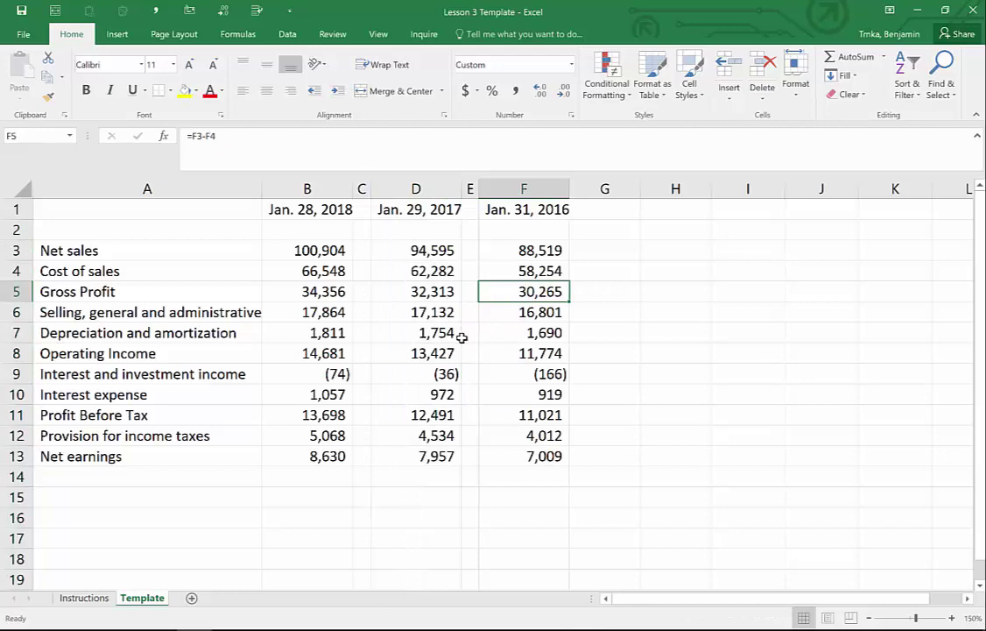
pyautogui.press('Left')
pyautogui.press('Left')
pyautogui.press('Down')
pyautogui.press('Down')
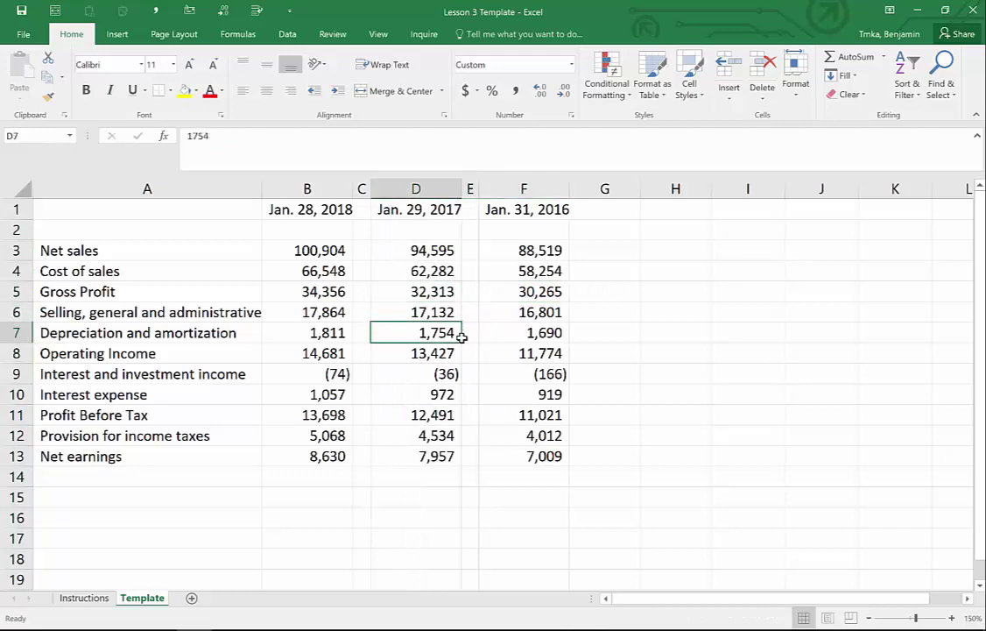
pyautogui.press('Left')
pyautogui.press('Down')
pyautogui.press('Down')
pyautogui.press('Down')
pyautogui.press('Down')
pyautogui.press('Down')
pyautogui.press('Down')
pyautogui.press('Left')
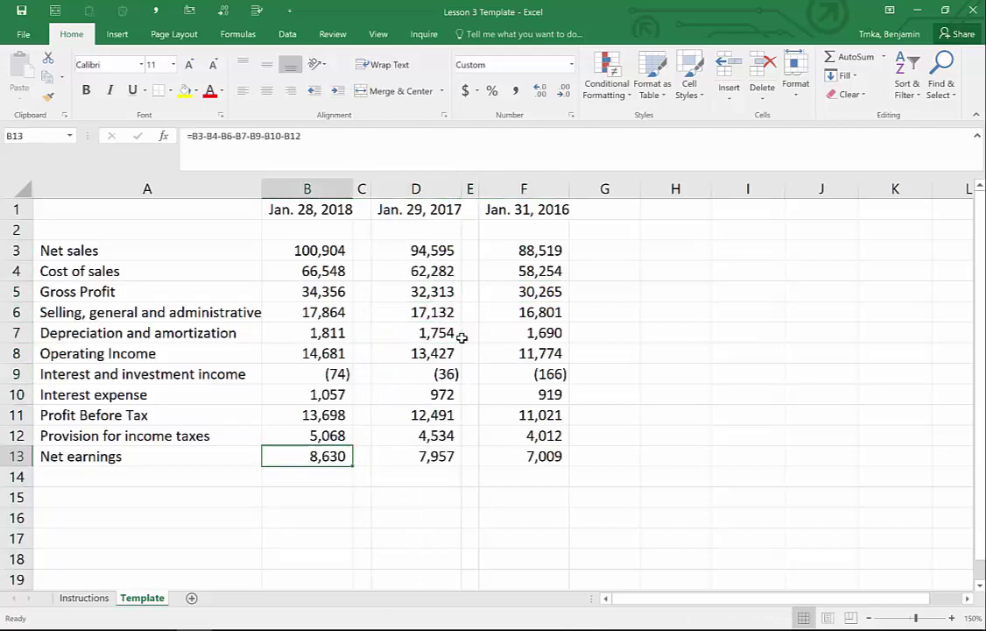
pyautogui.hotkey('shift', 'Right')
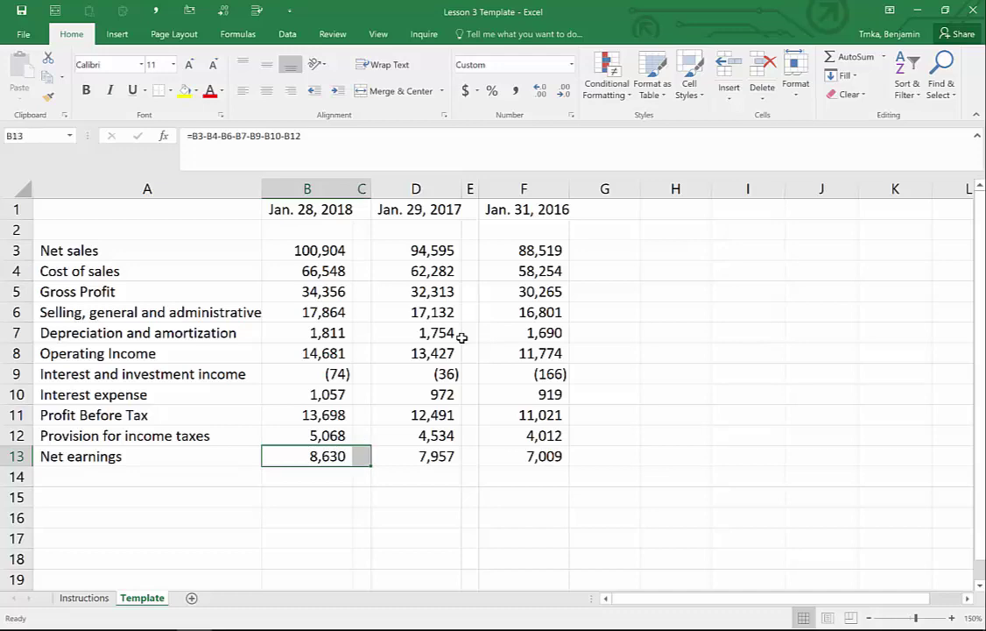
pyautogui.hotkey('shift', 'Right')
pyautogui.hotkey('shift', 'Right')
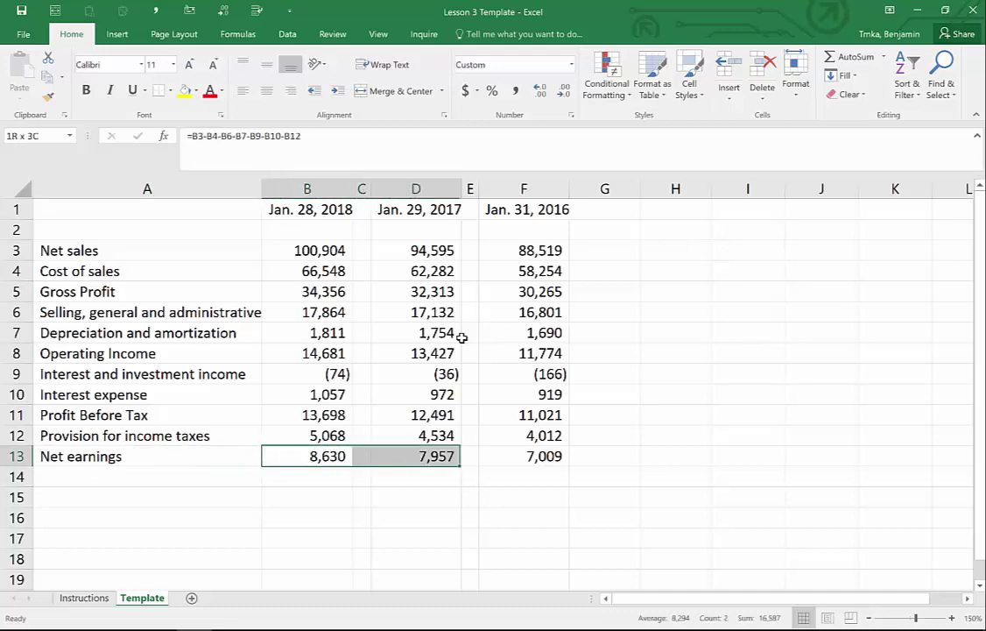
pyautogui.hotkey('shift', 'Right')
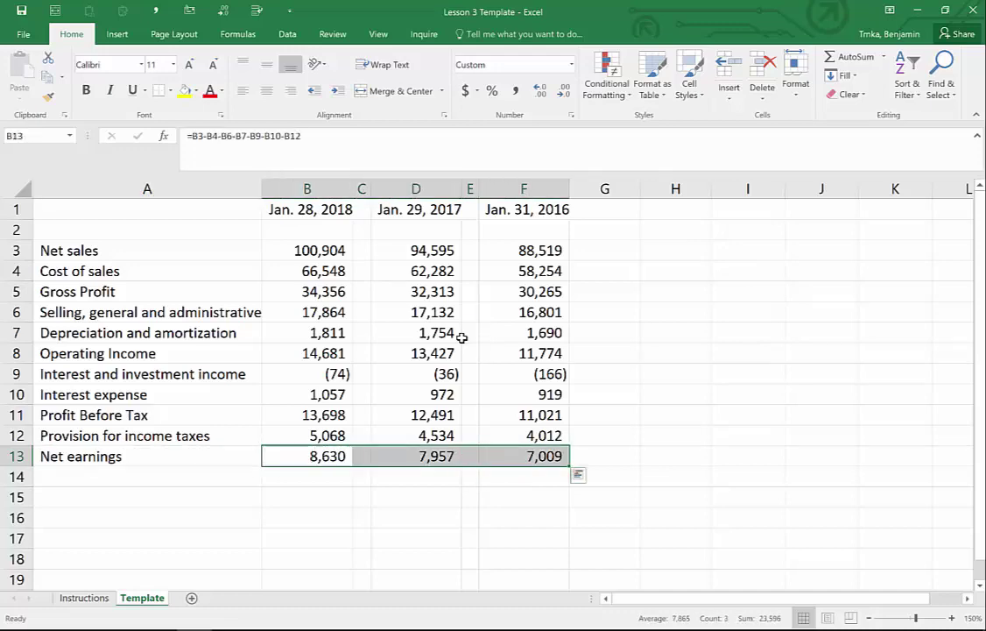
pyautogui.hotkey('shift', 'Left')
pyautogui.hotkey('shift', 'Left')
pyautogui.hotkey('shift', 'Left')
pyautogui.hotkey('shift', 'Left')
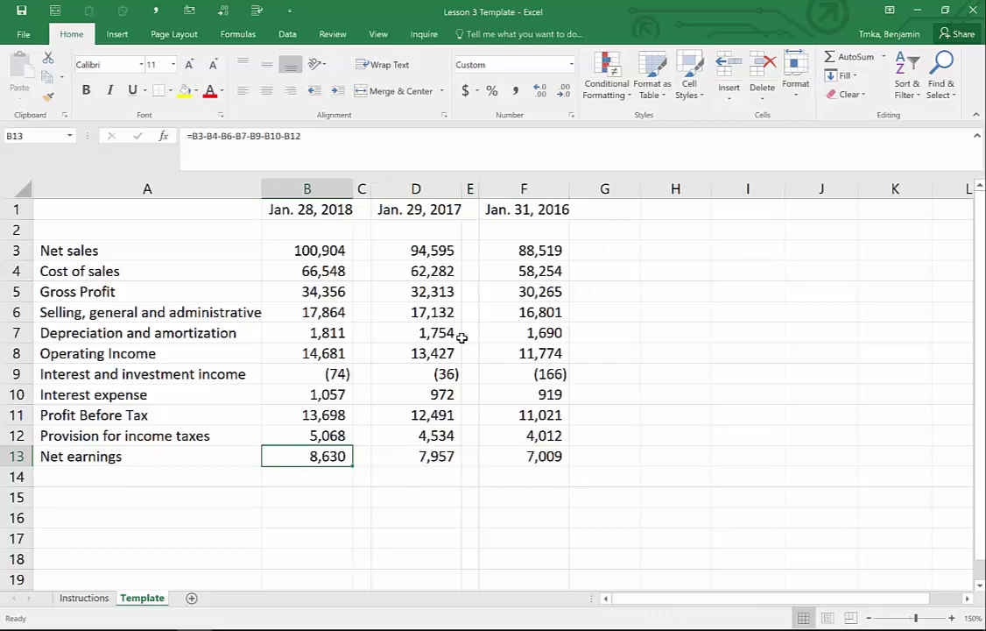
pyautogui.hotkey('shift', 'space')
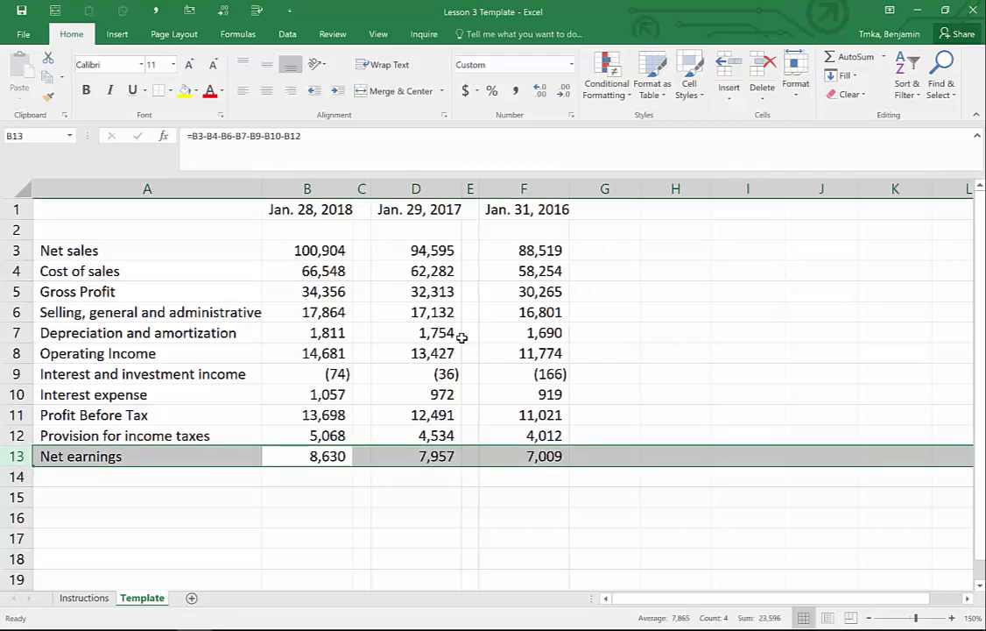
pyautogui.hotkey('ctrl', 'b')
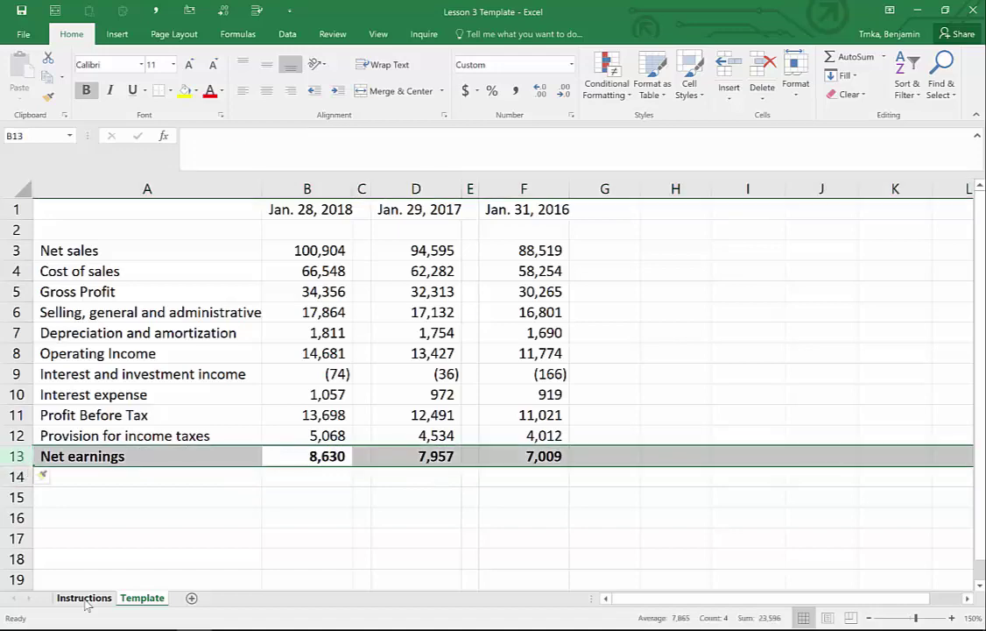
pyautogui.hotkey('ctrl', '+')
pyautogui.hotkey('ctrl', '+')
pyautogui.hotkey('ctrl', '+')
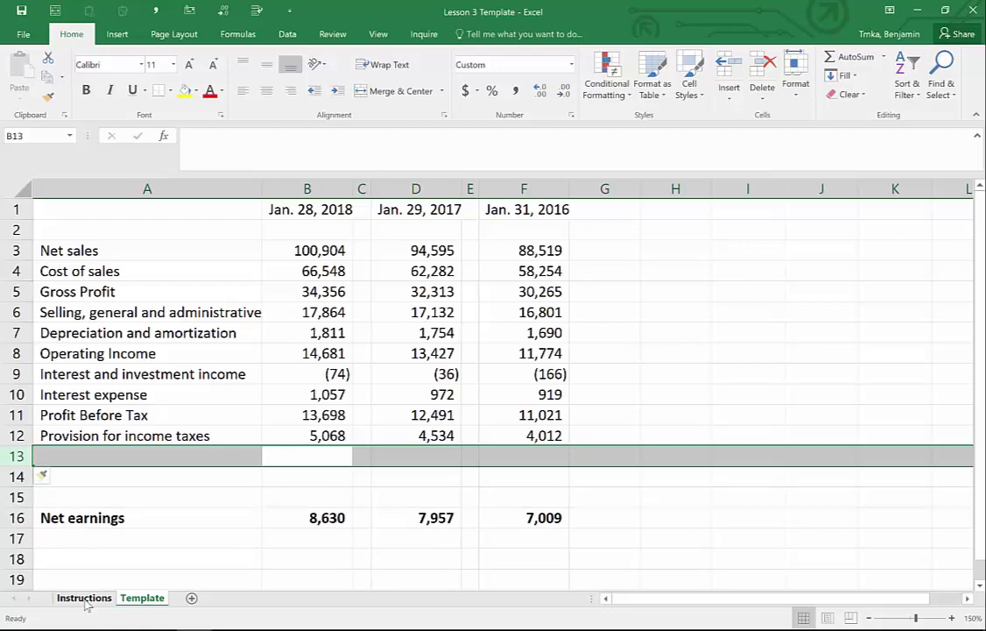
pyautogui.press('Down')
pyautogui.press('Up')
pyautogui.press('Left')
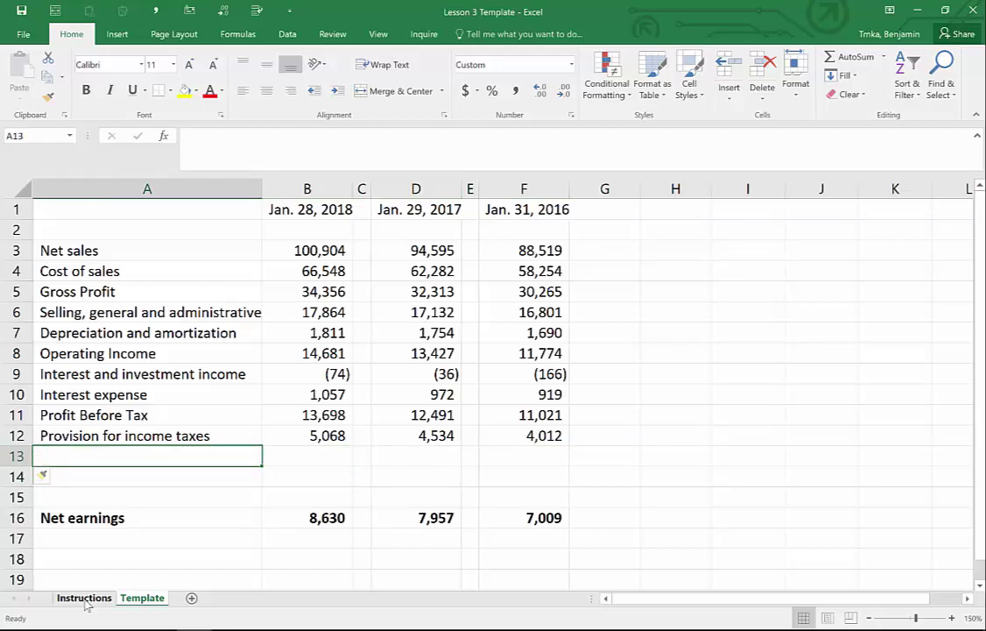
pyautogui.press('Right')
pyautogui.press('Right')
pyautogui.press('Left')
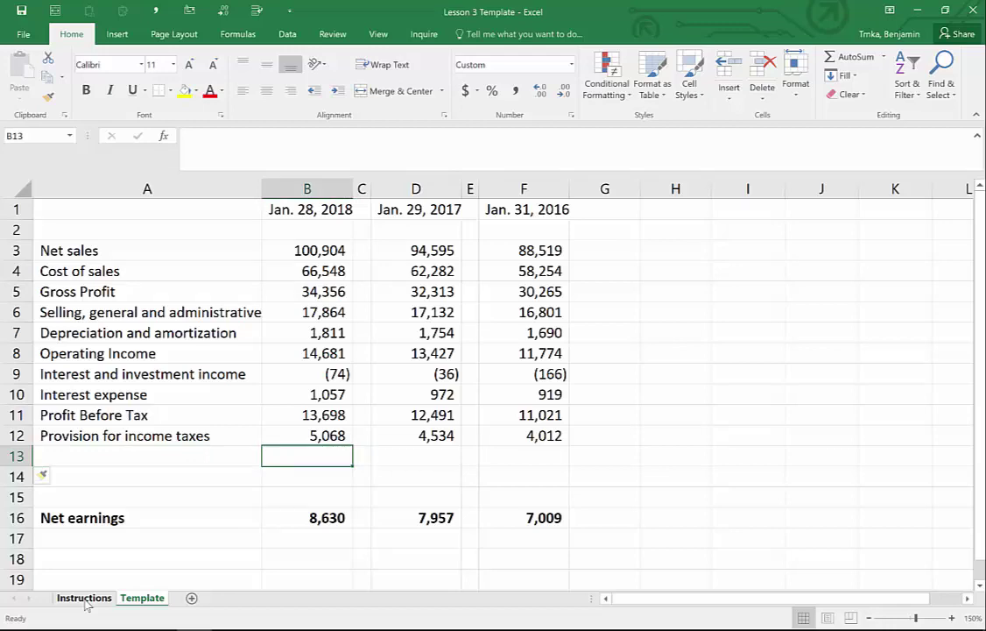
pyautogui.hotkey('ctrl', '-')
pyautogui.press('Down')
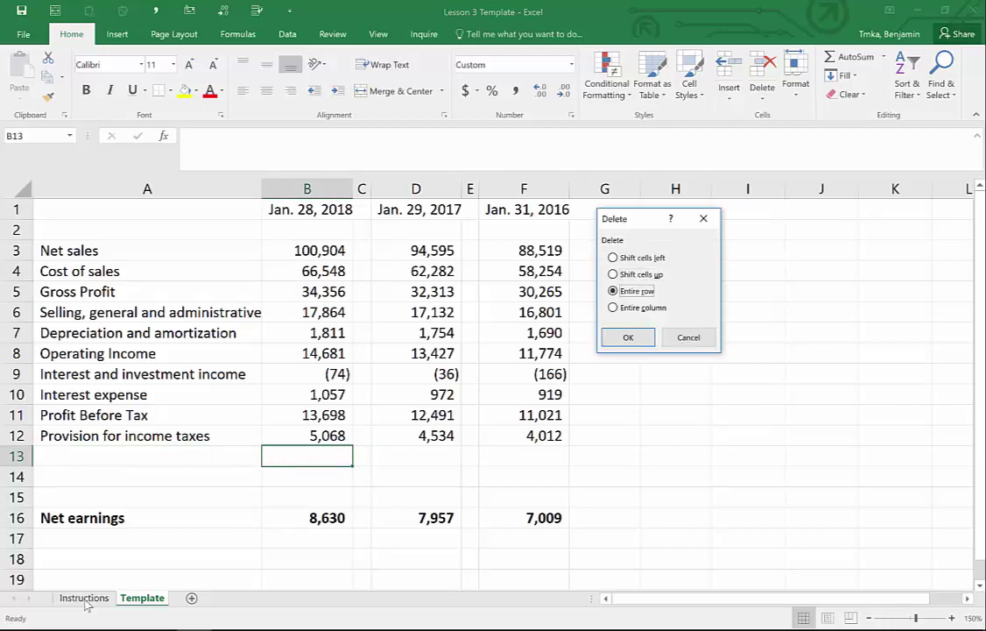
pyautogui.press('Return')
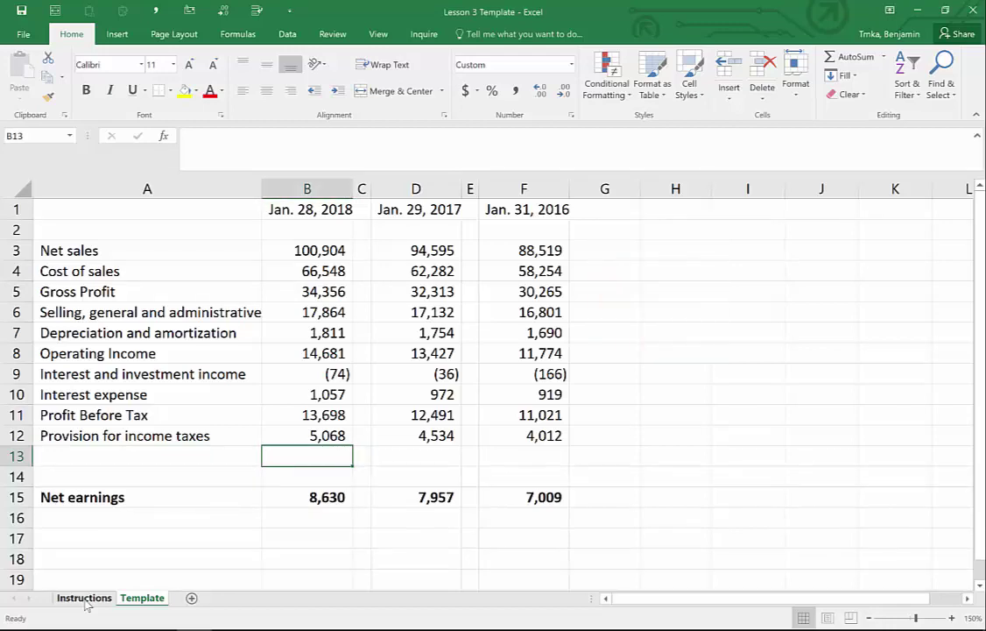
pyautogui.hotkey('ctrl', '-')
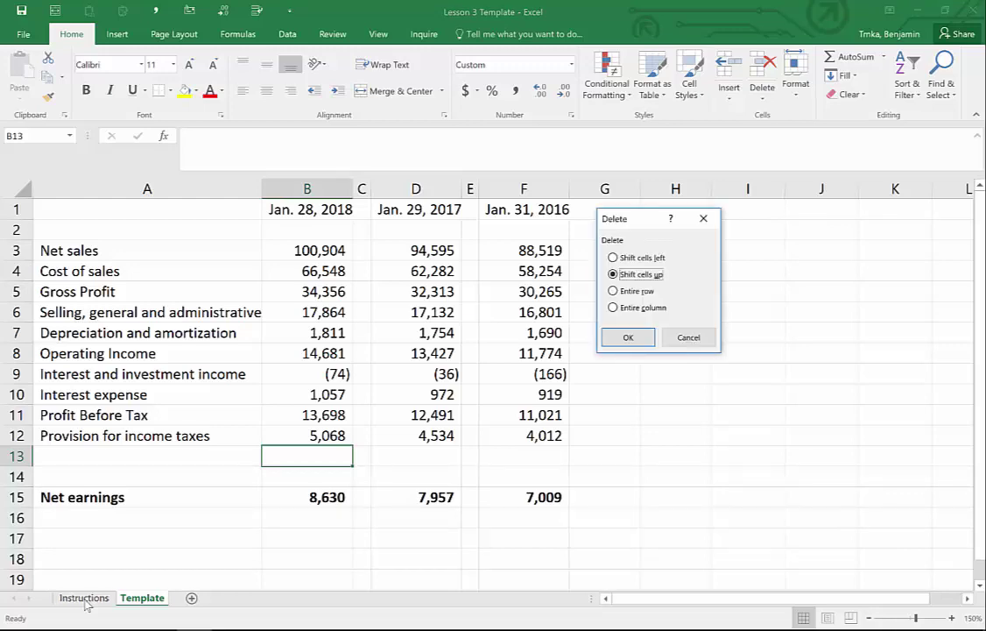
pyautogui.press('Down')
pyautogui.press('Return')
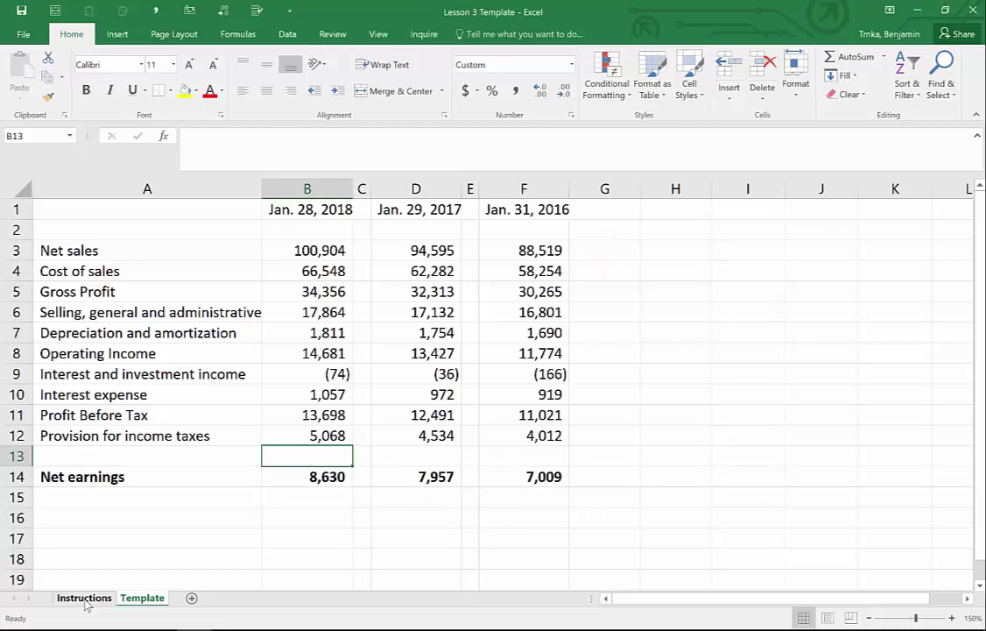
pyautogui.hotkey('shift', 'space')
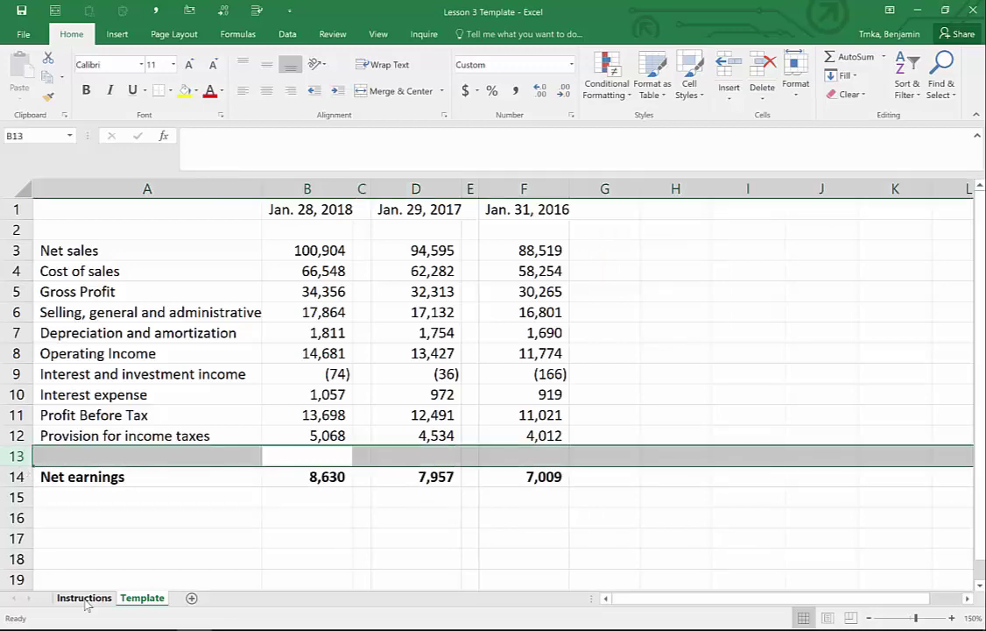
pyautogui.hotkey('ctrl', '-')
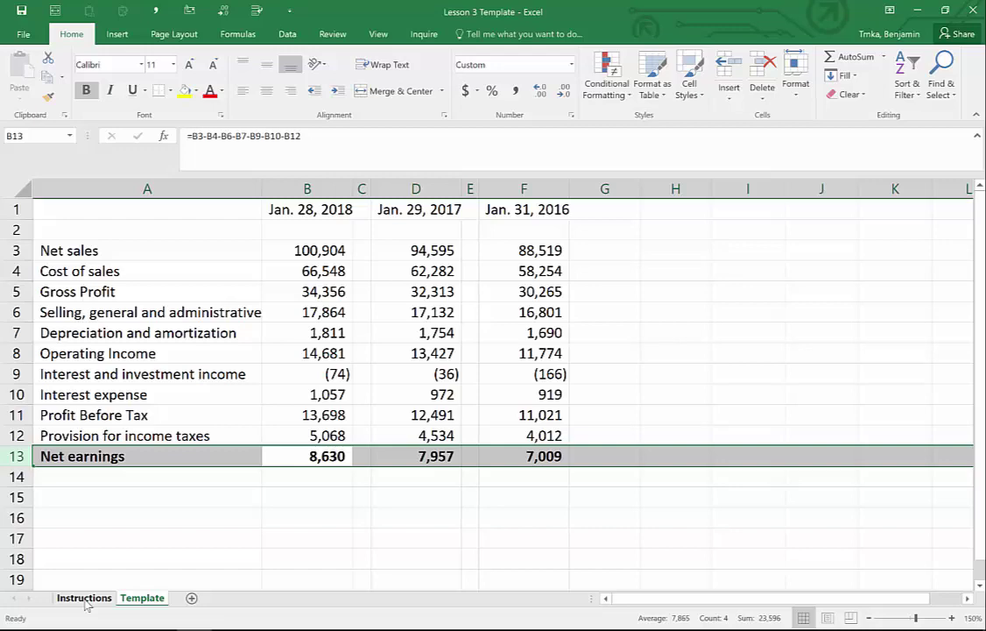
pyautogui.press('Right')
pyautogui.press('Right')
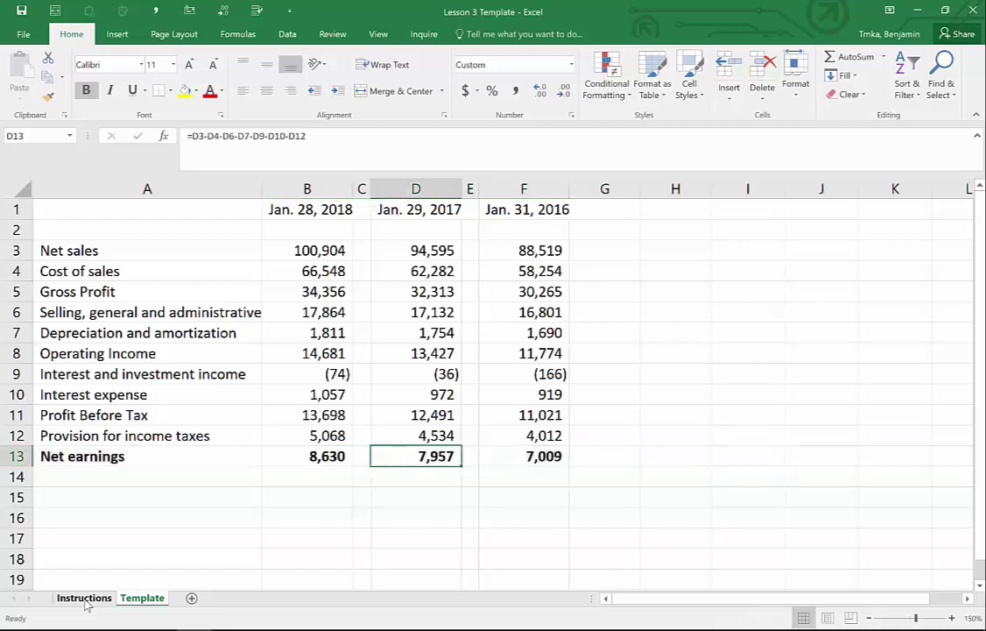
pyautogui.hotkey('ctrl', 'space')
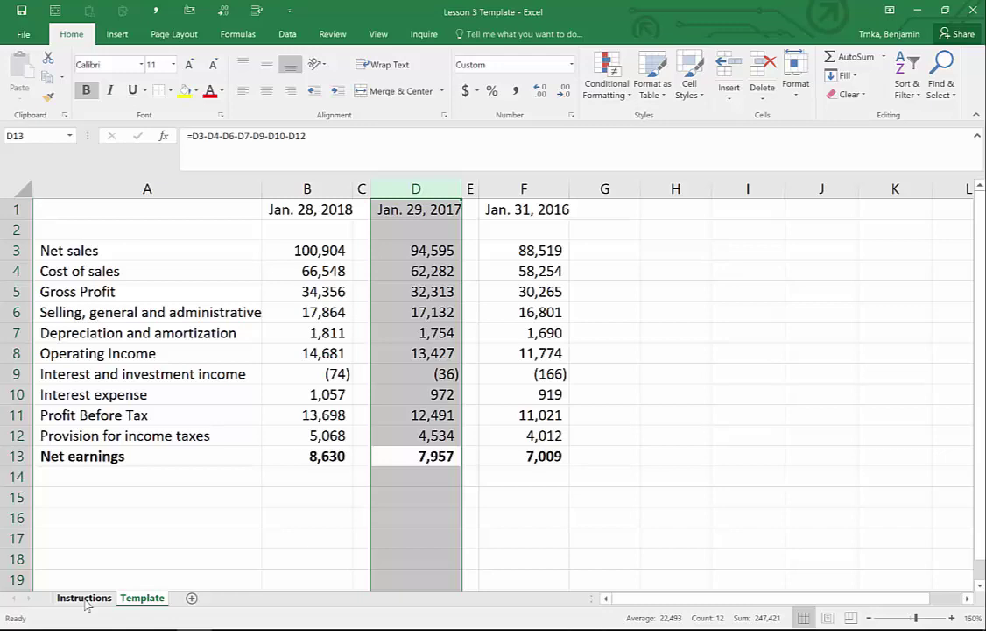
pyautogui.hotkey('ctrl', 'shift', '+')
pyautogui.press('Right')
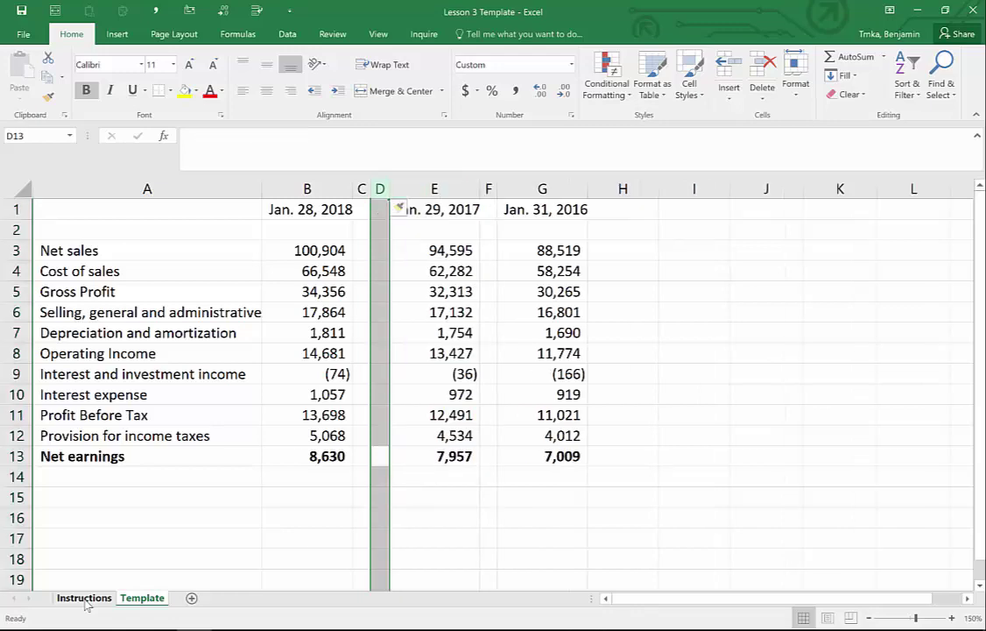
pyautogui.press('F4')
pyautogui.press('Up')
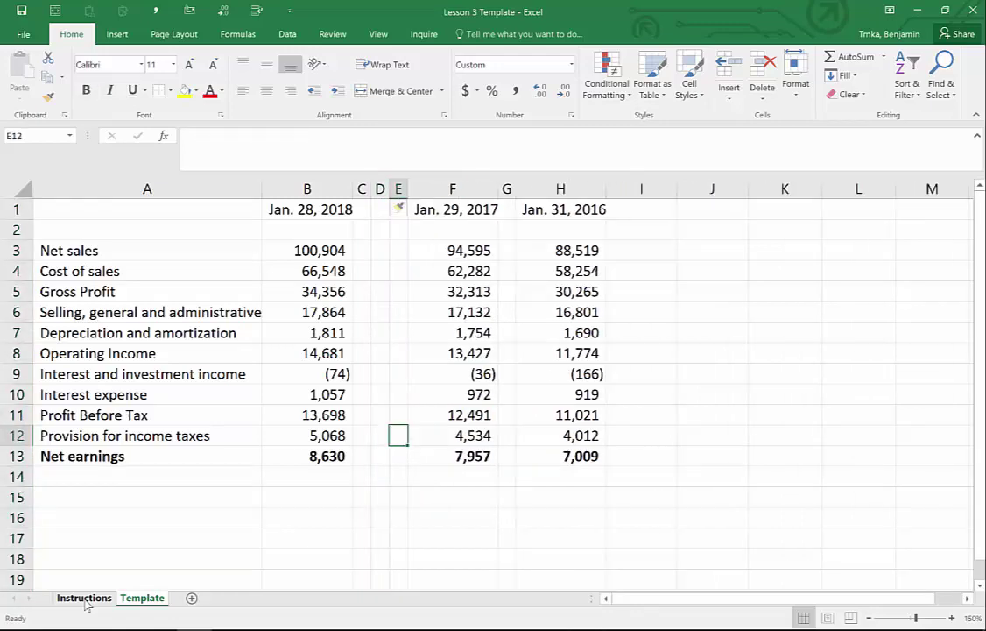
pyautogui.press('Left')
pyautogui.hotkey('ctrl', 'space')
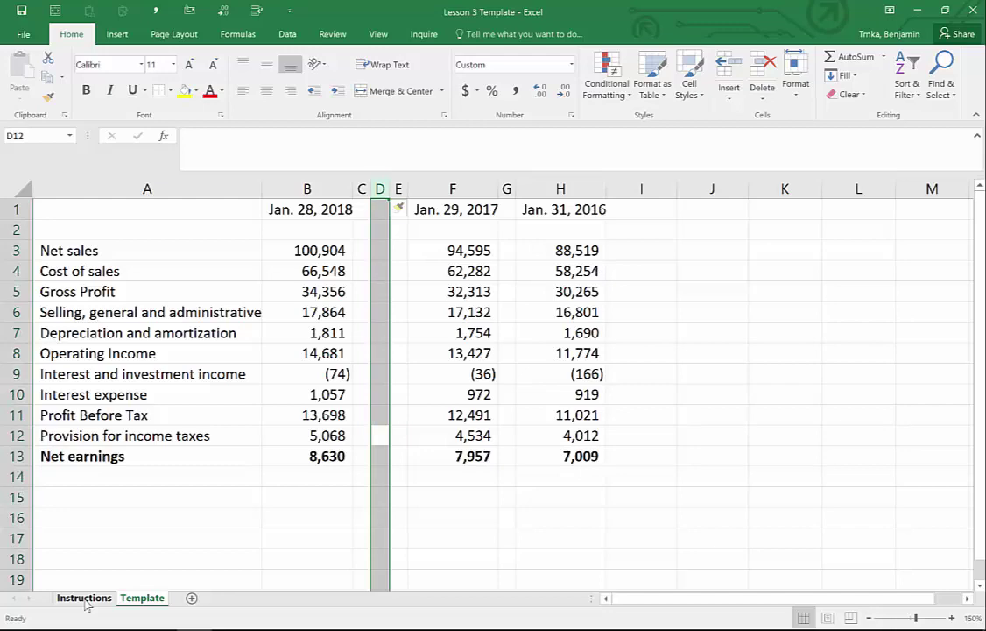
pyautogui.hotkey('ctrl', '-')
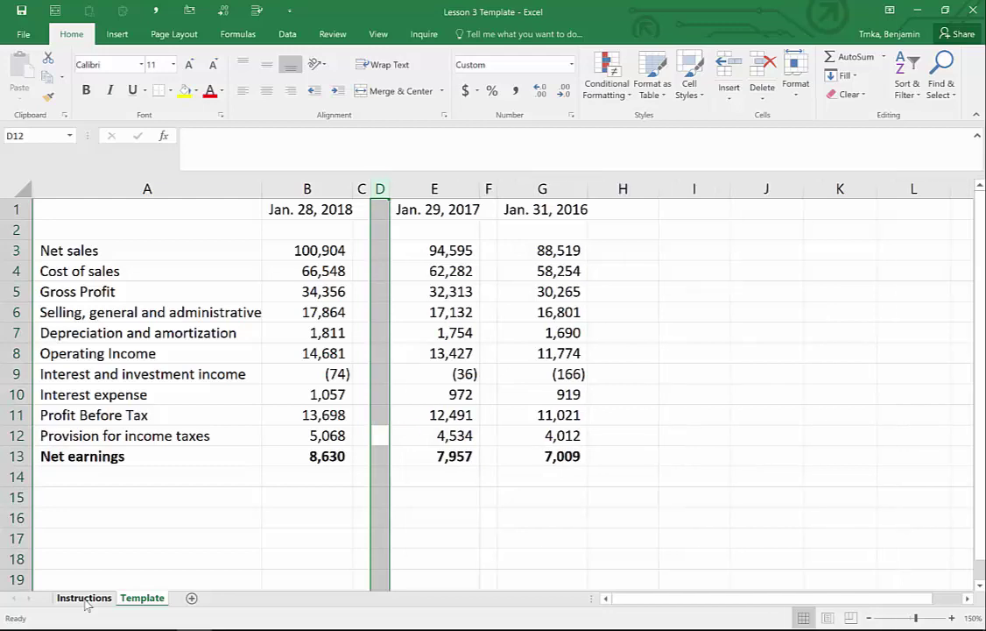
pyautogui.hotkey('ctrl', '-')
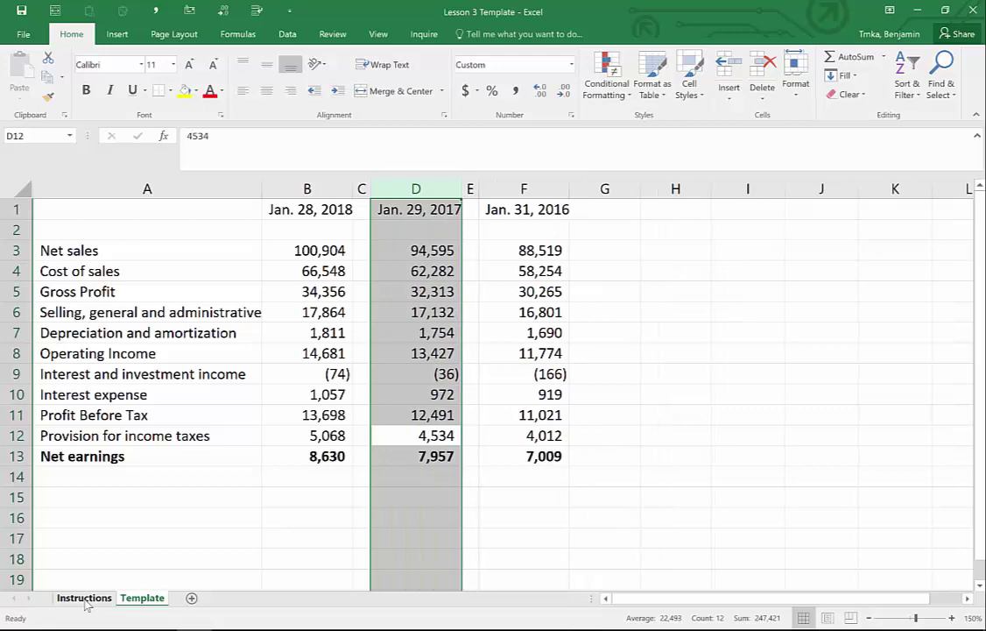
pyautogui.press('Down')
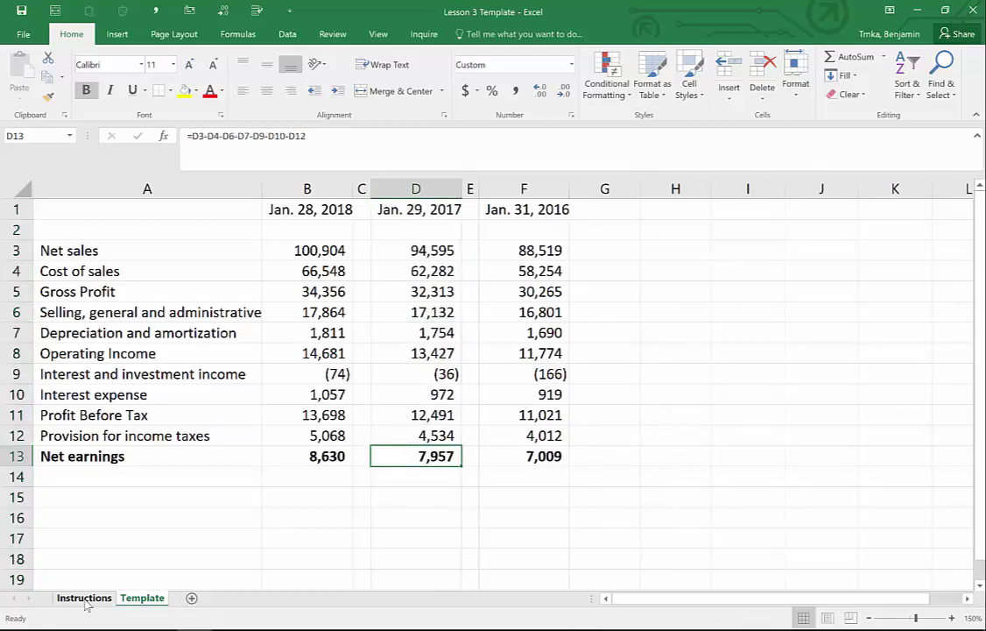